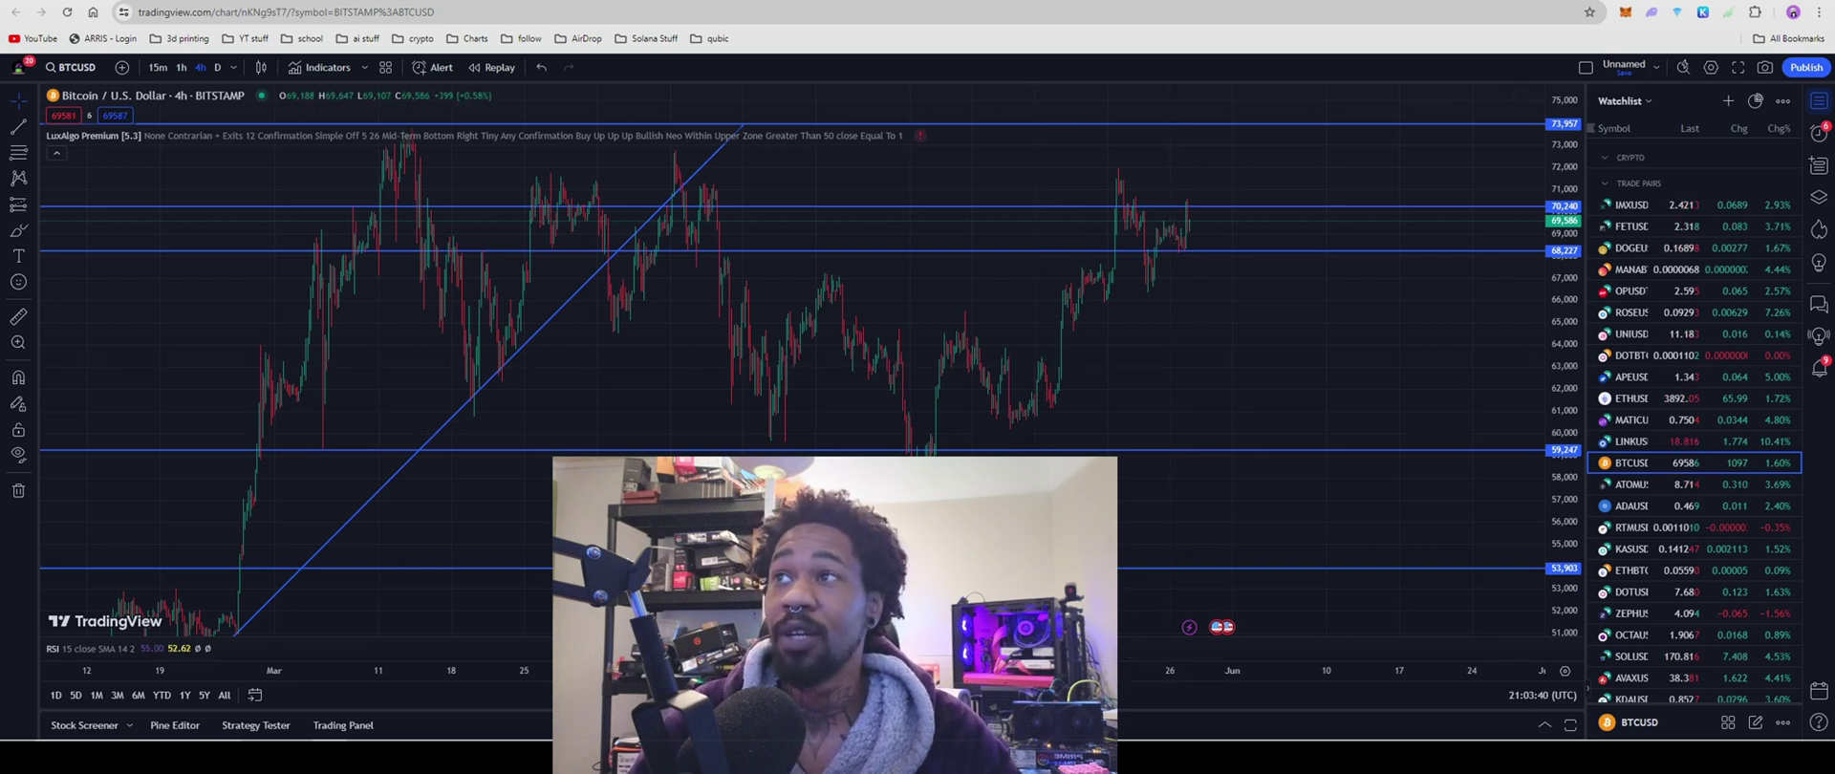
Switch from the TradingView BTCUSD chart to the nvolve.tech homepage tab.
{"action": "key", "text": "ctrl+Tab"}
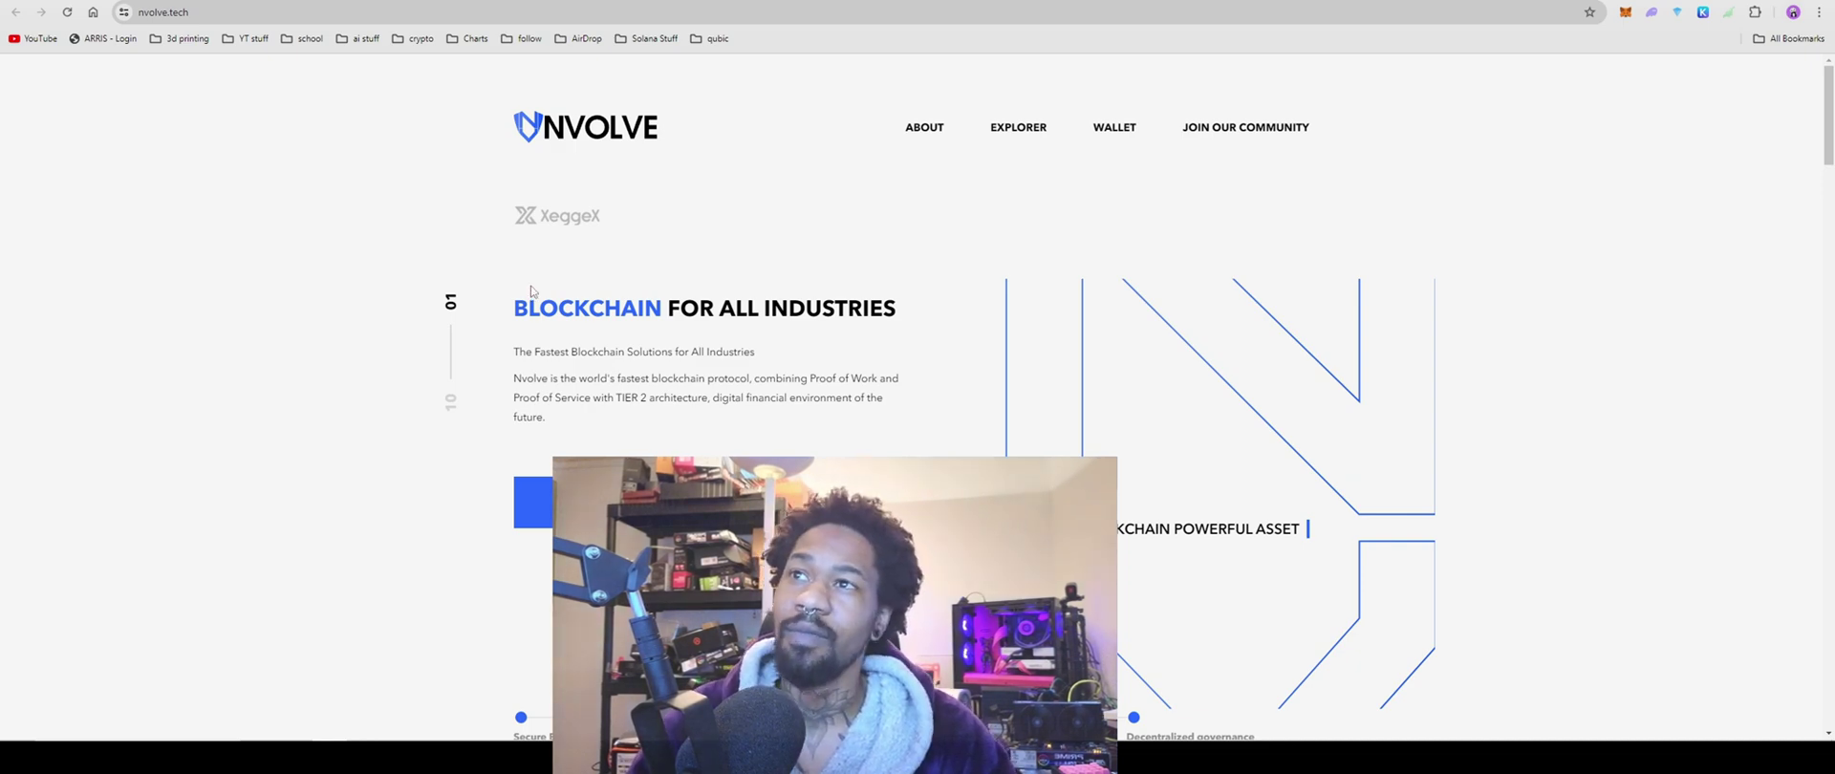
Glance down the Nvolve homepage, then return to the TradingView BTCUSD 4-hour chart.
{"action": "scroll", "coordinate": [631, 296], "scroll_direction": "down", "scroll_amount": 2}
{"action": "scroll", "coordinate": [519, 317], "scroll_direction": "up", "scroll_amount": 2}
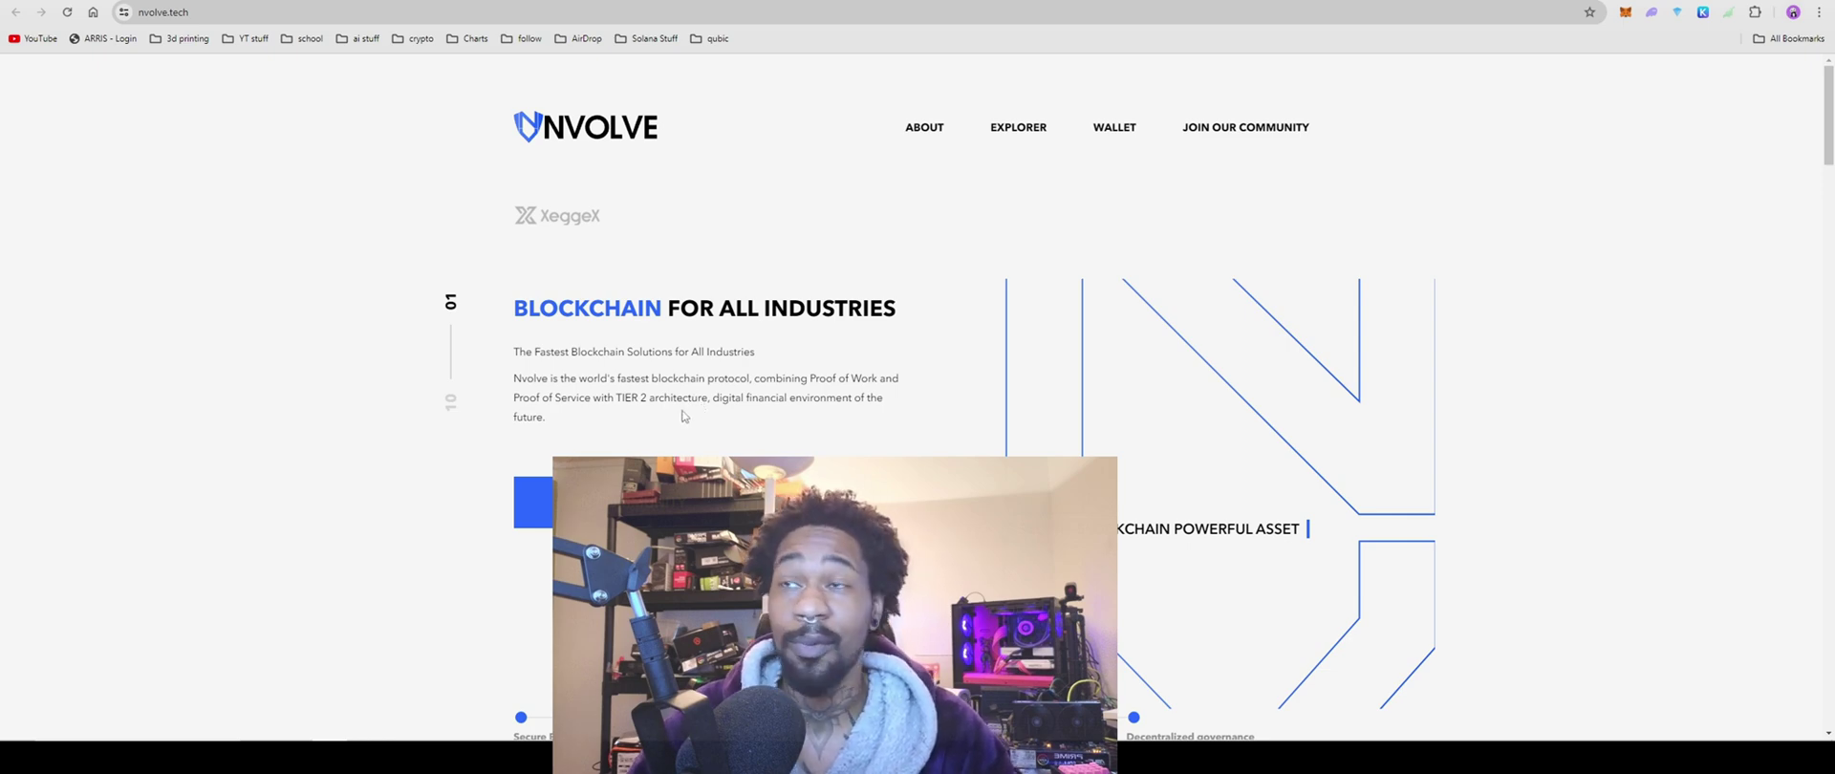
{"action": "key", "text": "ctrl+Tab"}
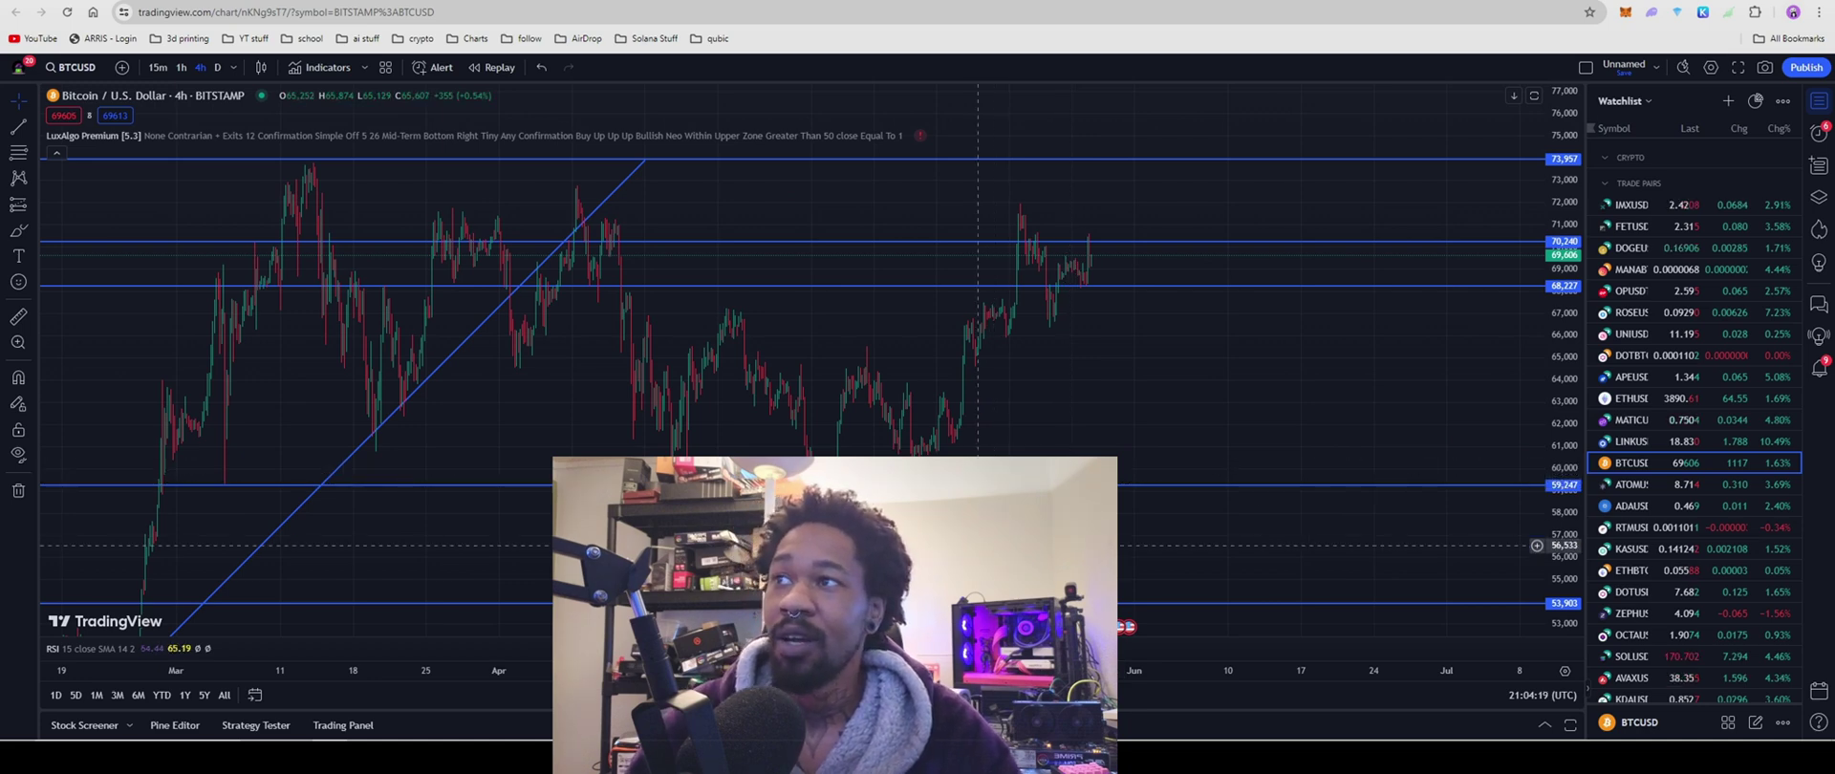
Scroll the BTCUSD 4-hour chart sideways to the left.
{"action": "scroll", "coordinate": [994, 507], "scroll_direction": "left", "scroll_amount": 2}
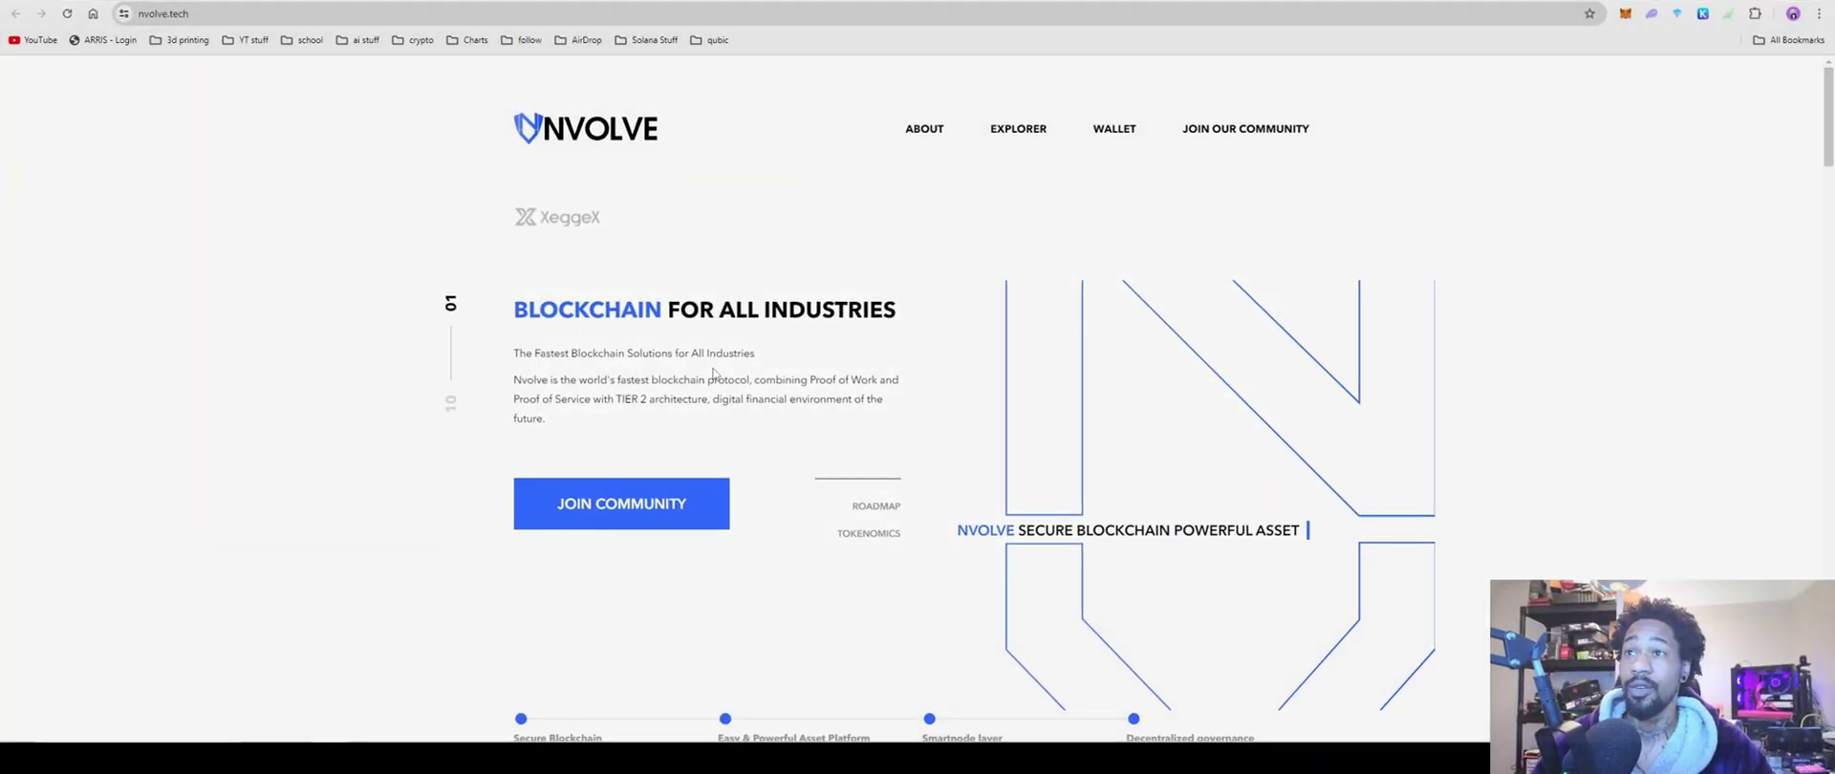
Scroll the Nvolve page down to the network specs listing Keccak and the 2 NVOL block reward.
{"action": "scroll", "coordinate": [791, 379], "scroll_direction": "down", "scroll_amount": 1}
{"action": "scroll", "coordinate": [791, 379], "scroll_direction": "up", "scroll_amount": 1}
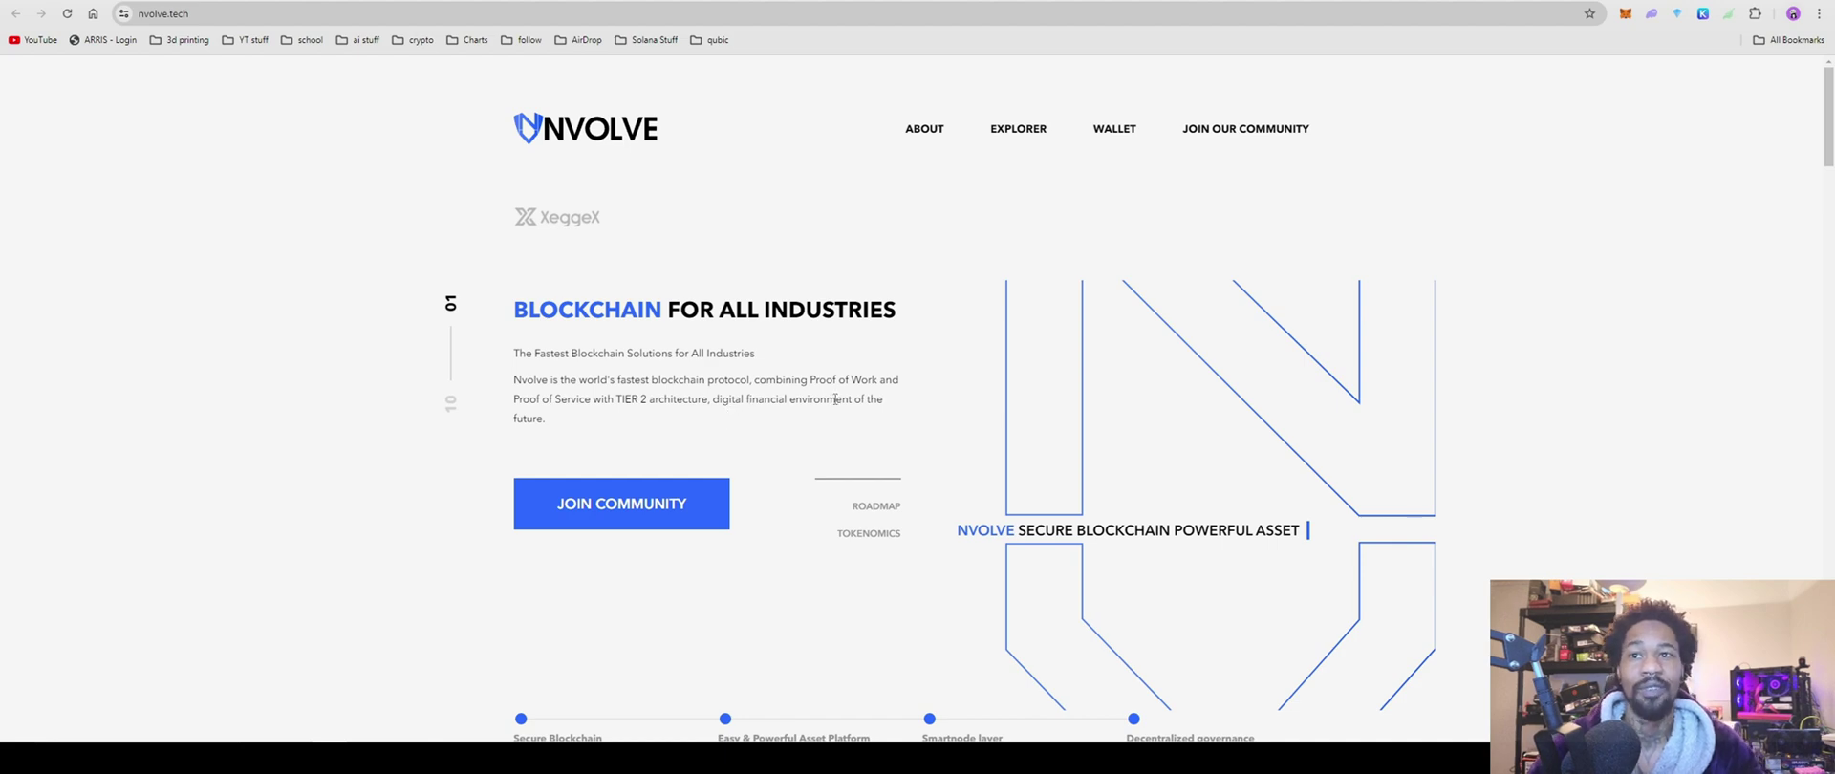
{"action": "scroll", "coordinate": [802, 531], "scroll_direction": "down", "scroll_amount": 3}
{"action": "scroll", "coordinate": [807, 530], "scroll_direction": "down", "scroll_amount": 8}
{"action": "scroll", "coordinate": [807, 518], "scroll_direction": "up", "scroll_amount": 4}
{"action": "scroll", "coordinate": [807, 518], "scroll_direction": "down", "scroll_amount": 4}
{"action": "scroll", "coordinate": [807, 518], "scroll_direction": "down", "scroll_amount": 4}
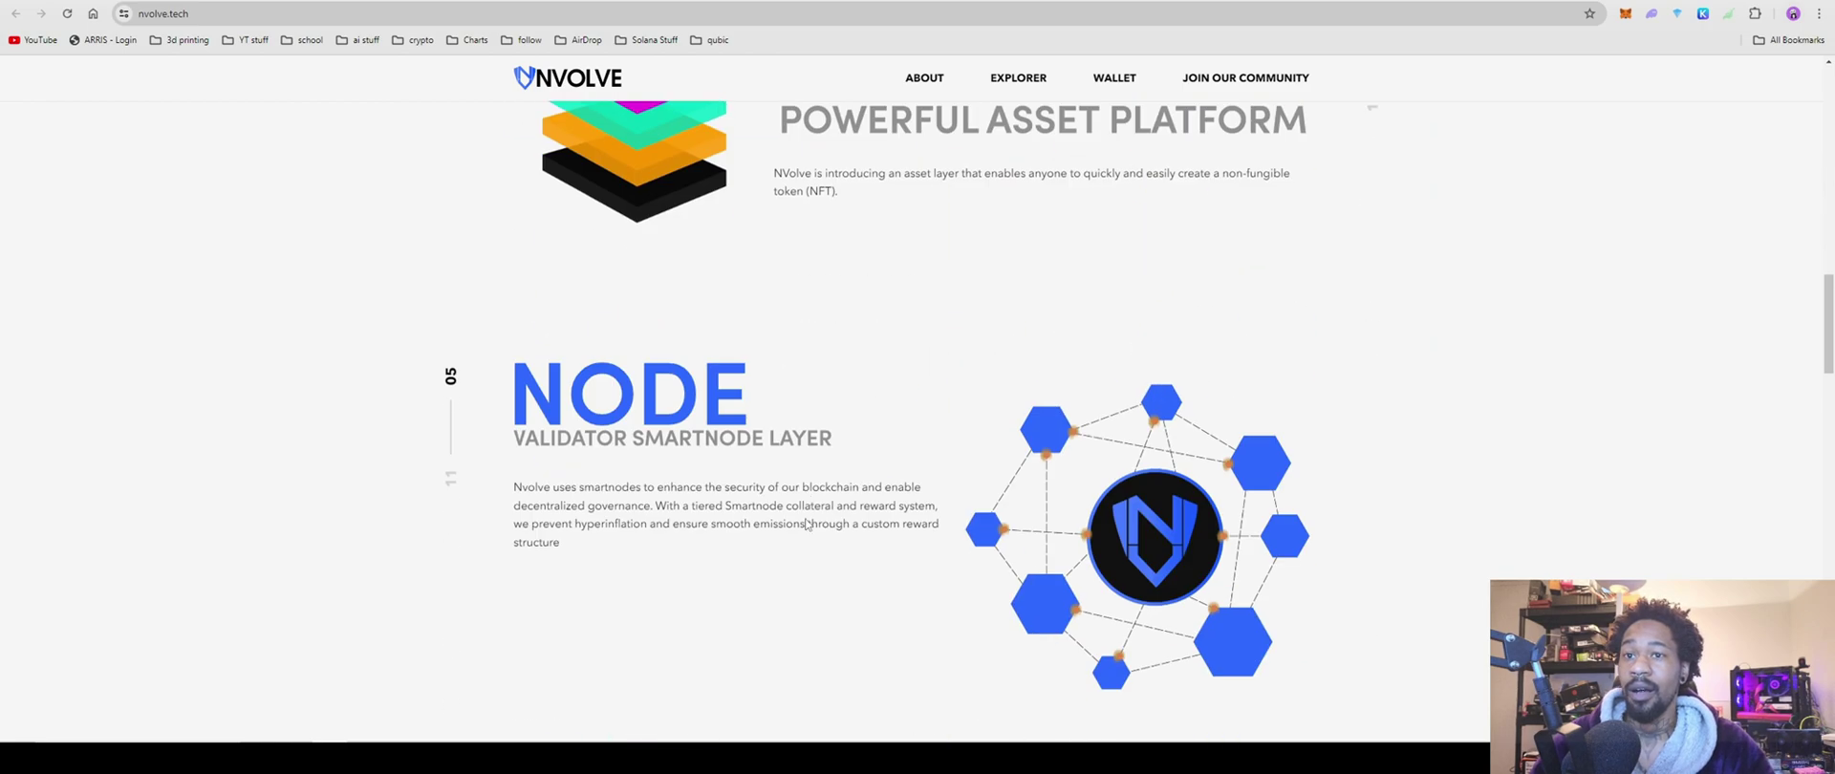
{"action": "scroll", "coordinate": [802, 525], "scroll_direction": "down", "scroll_amount": 10}
{"action": "scroll", "coordinate": [793, 537], "scroll_direction": "down", "scroll_amount": 10}
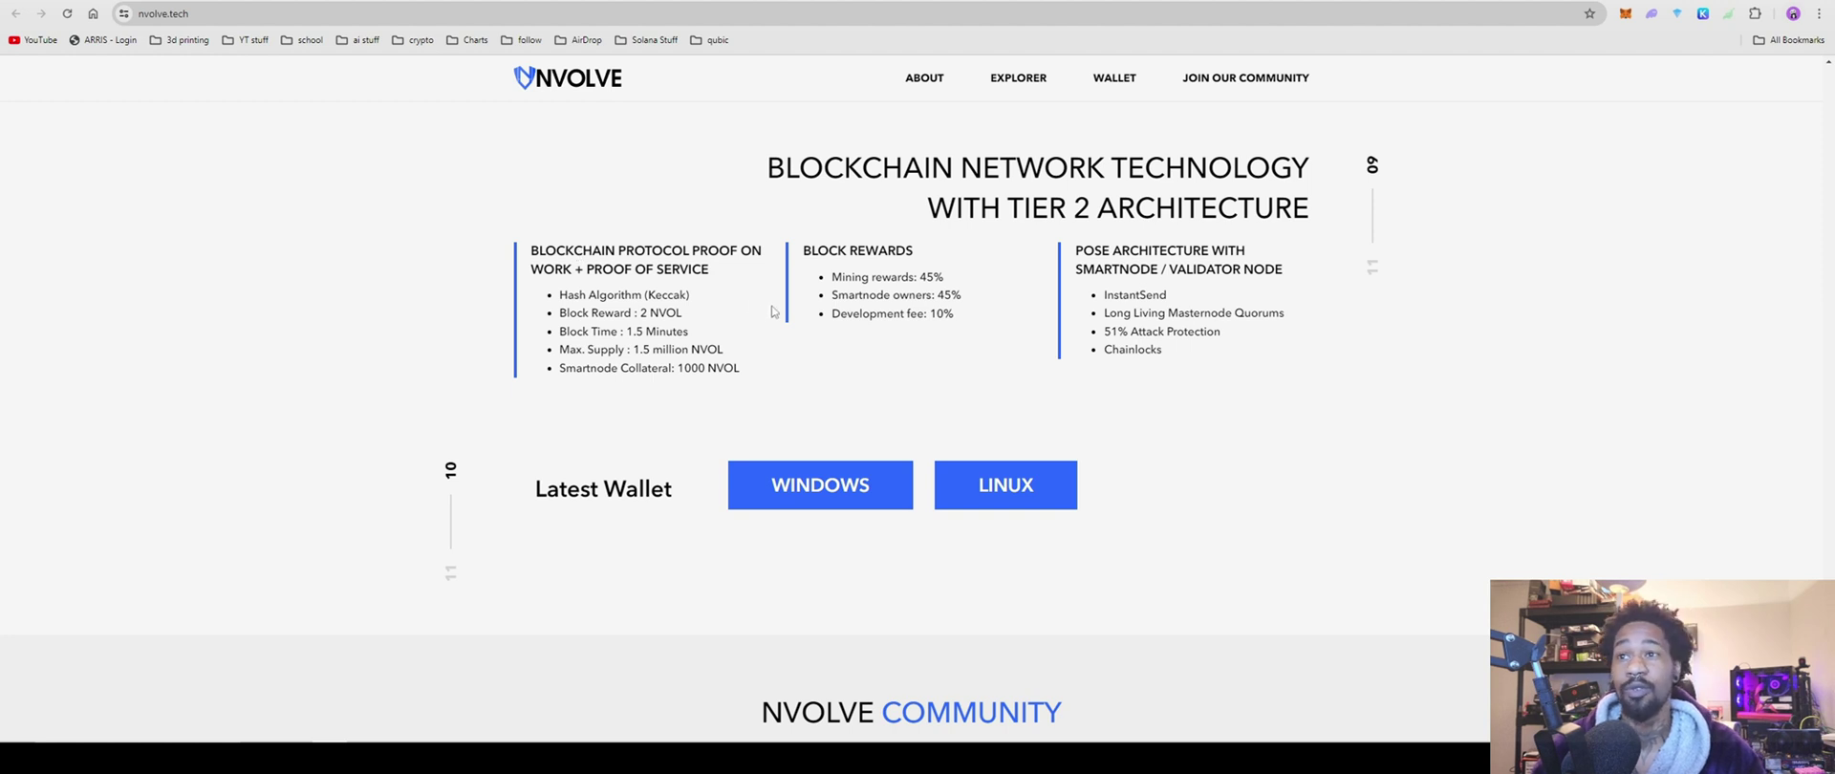
Highlight the 2 NVOL block reward figure in Nvolve's specs, then clear the selection.
{"action": "left_click_drag", "start_coordinate": [641, 315], "coordinate": [683, 314]}
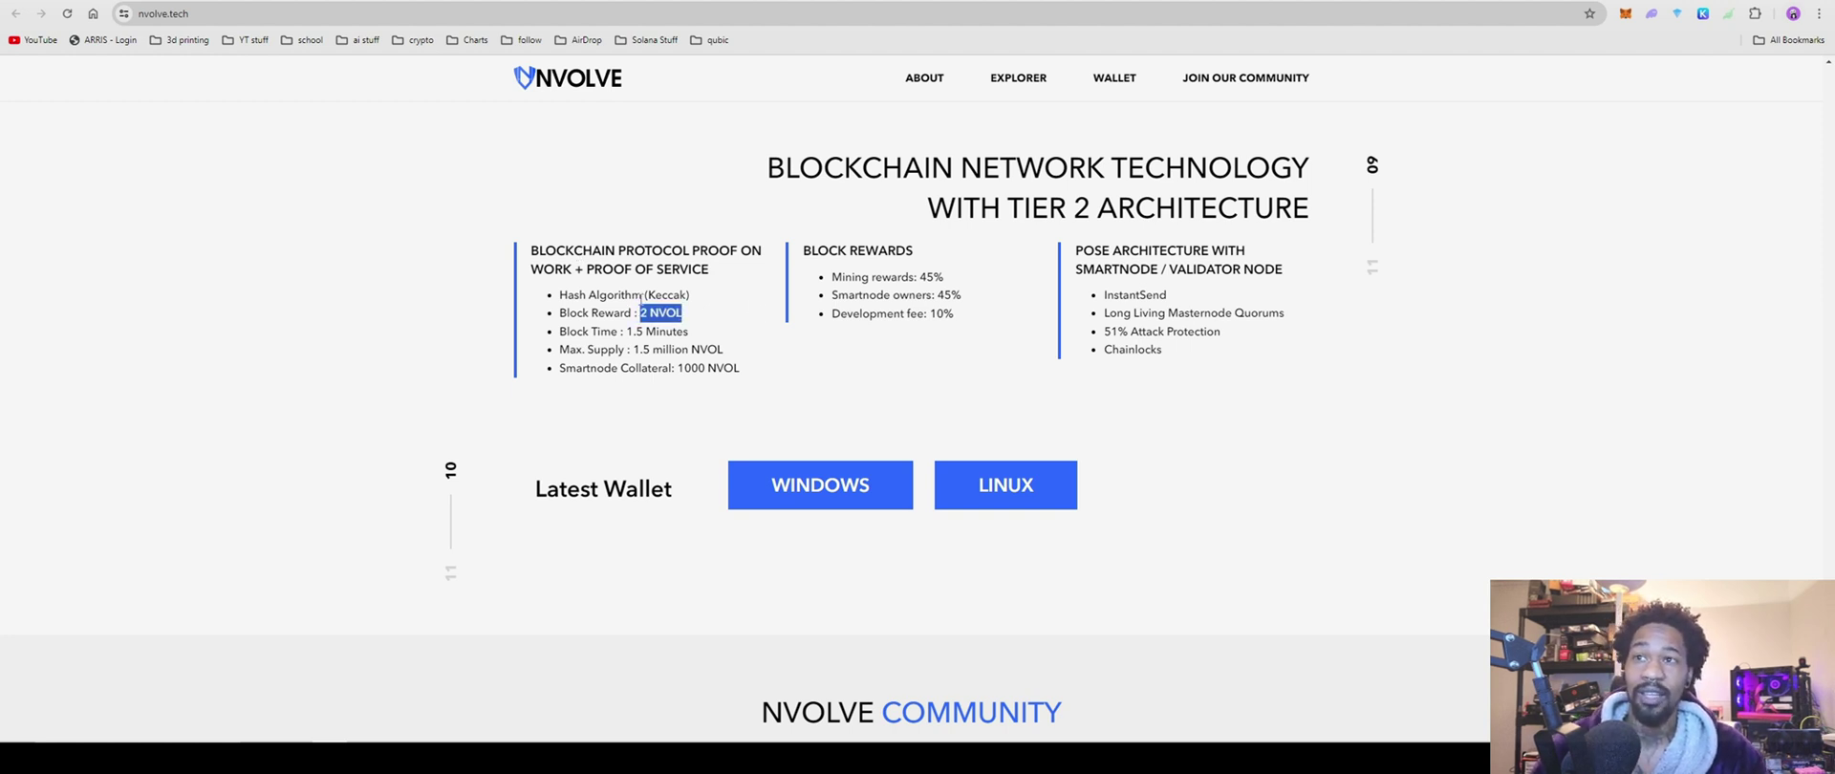
{"action": "left_click", "coordinate": [690, 321]}
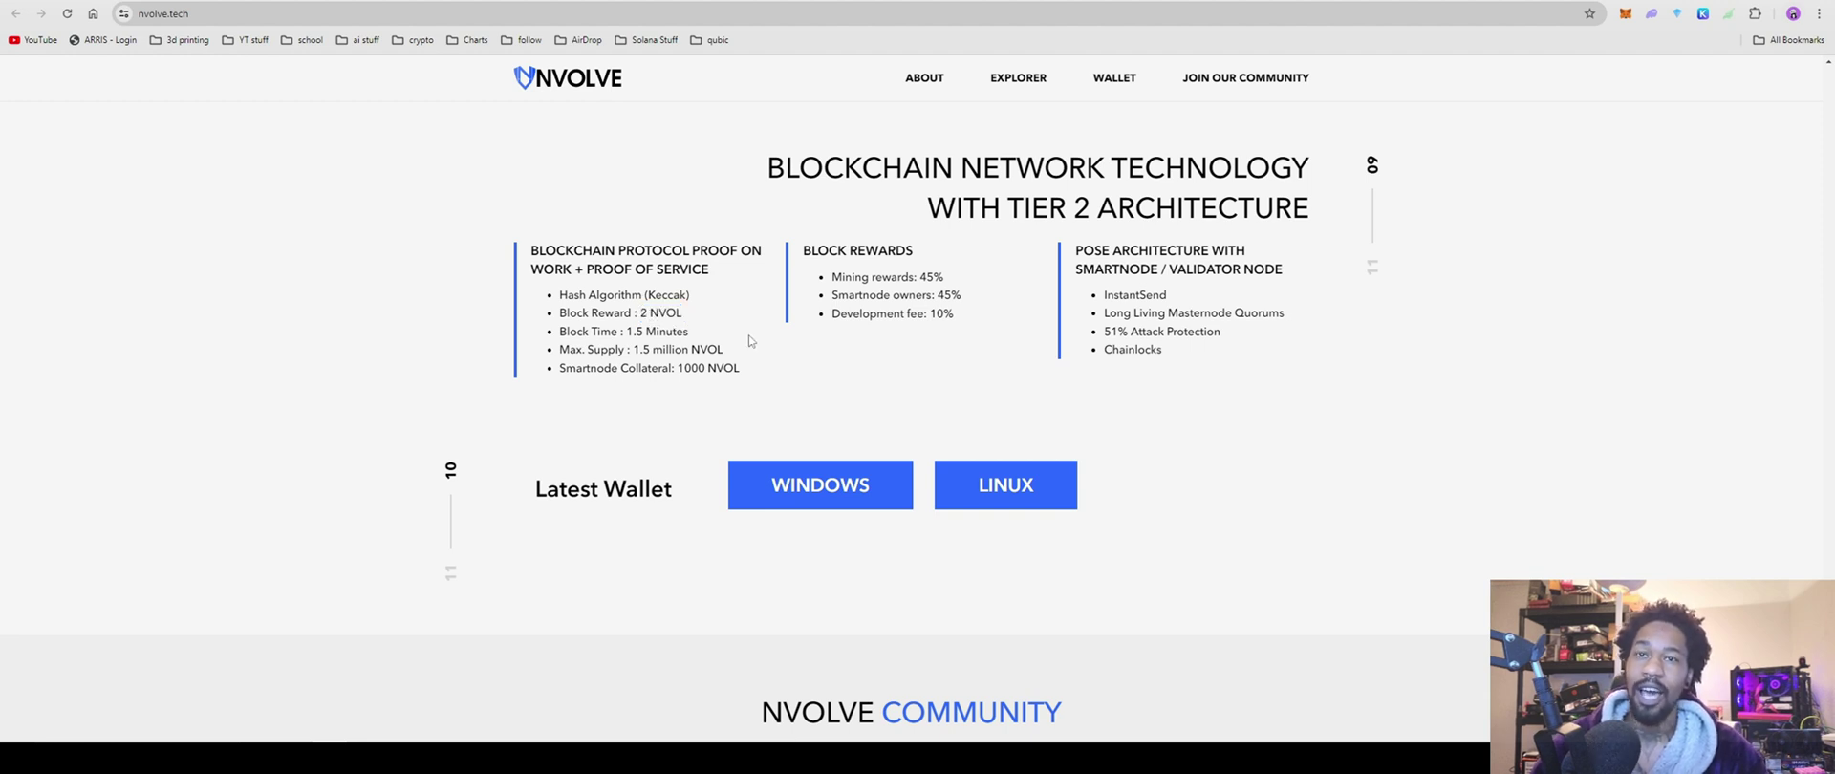
{"action": "scroll", "coordinate": [726, 331], "scroll_direction": "down", "scroll_amount": 1}
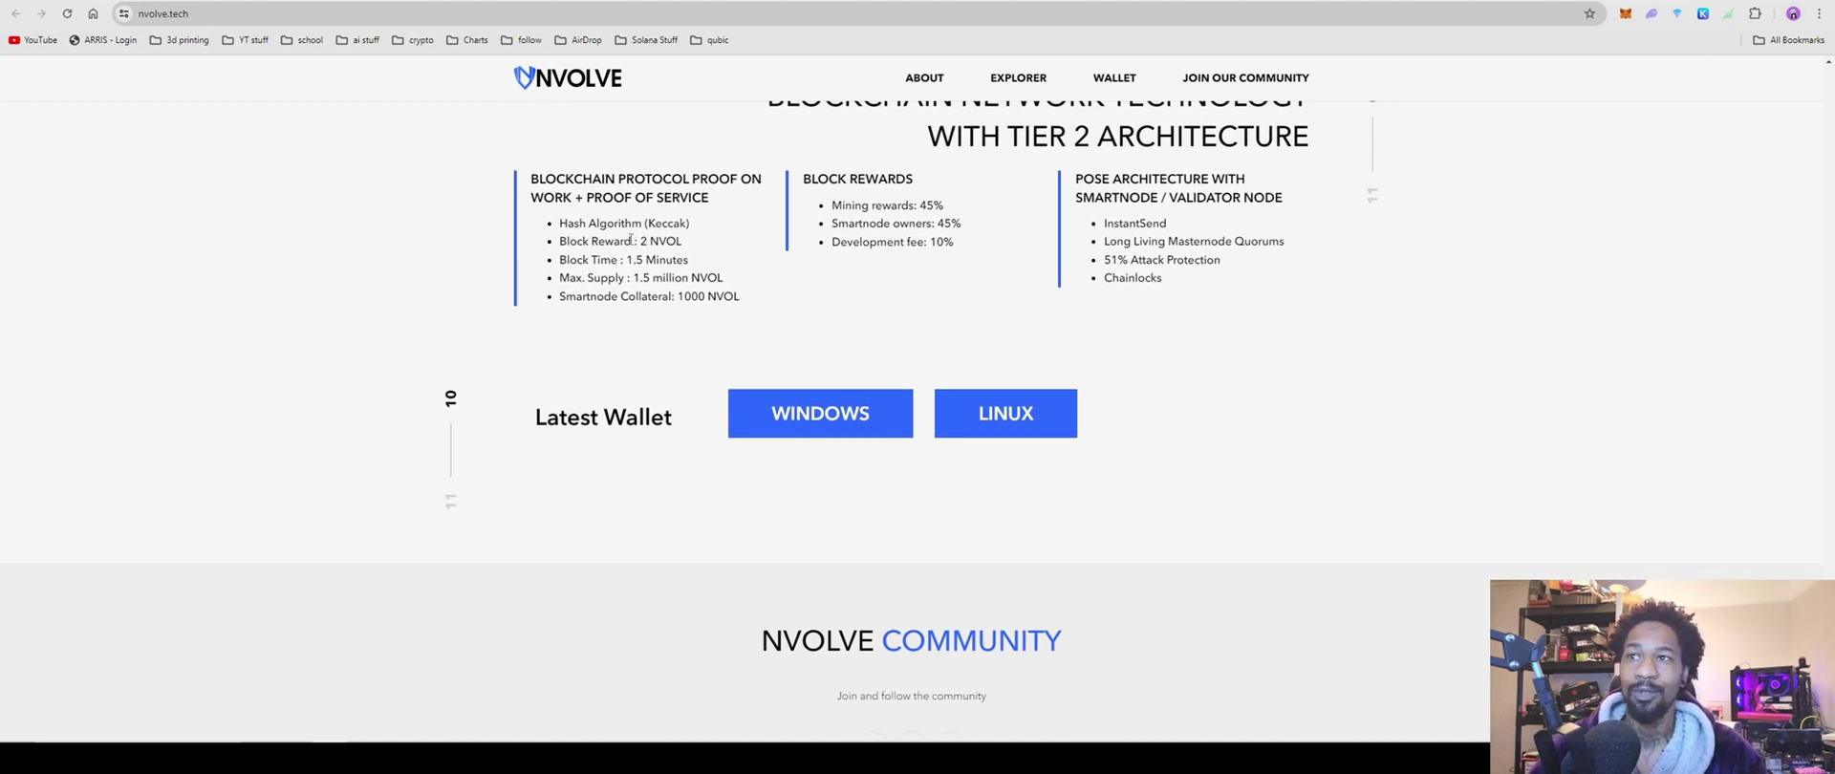
{"action": "double_click", "coordinate": [644, 243]}
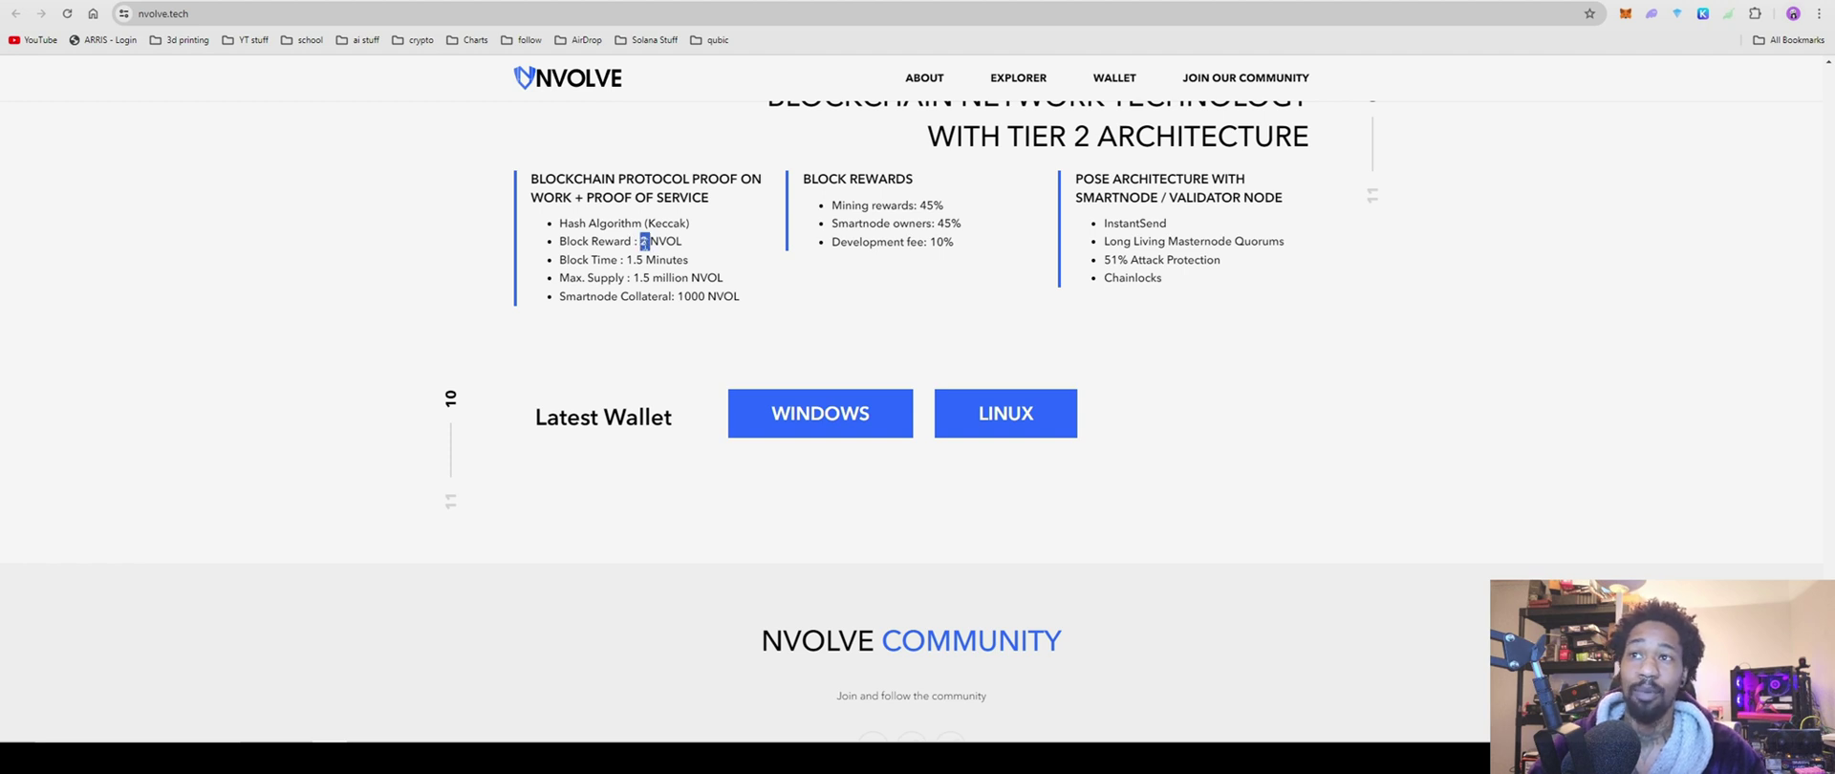
{"action": "left_click", "coordinate": [584, 301]}
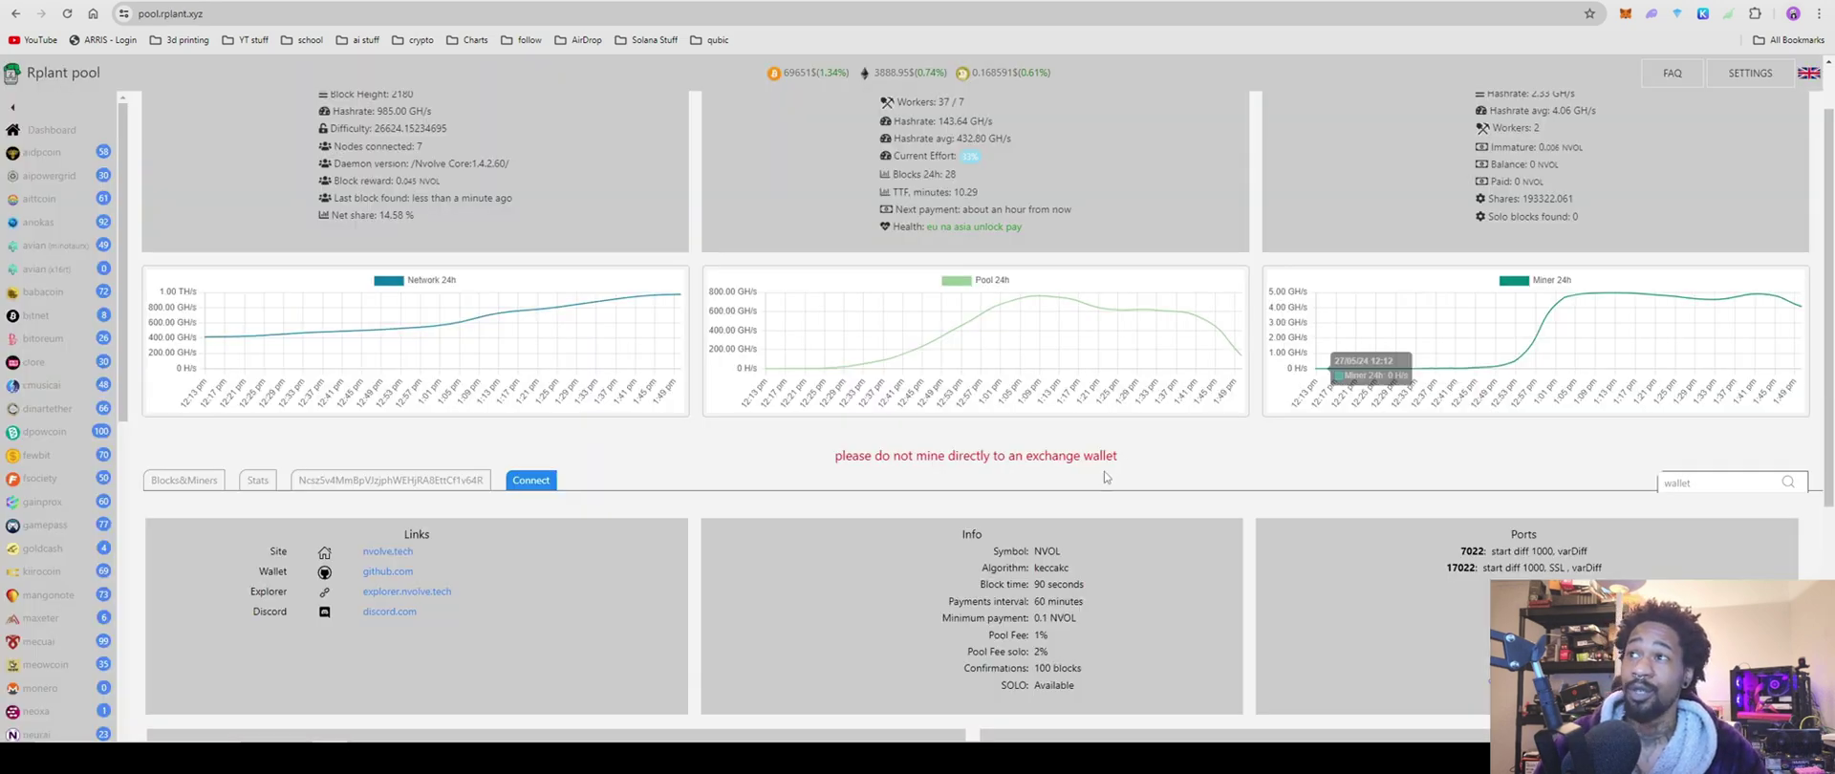
Scroll over the Rplant nvolve dashboard's network, pool and miner stats.
{"action": "scroll", "coordinate": [1077, 477], "scroll_direction": "up", "scroll_amount": 1}
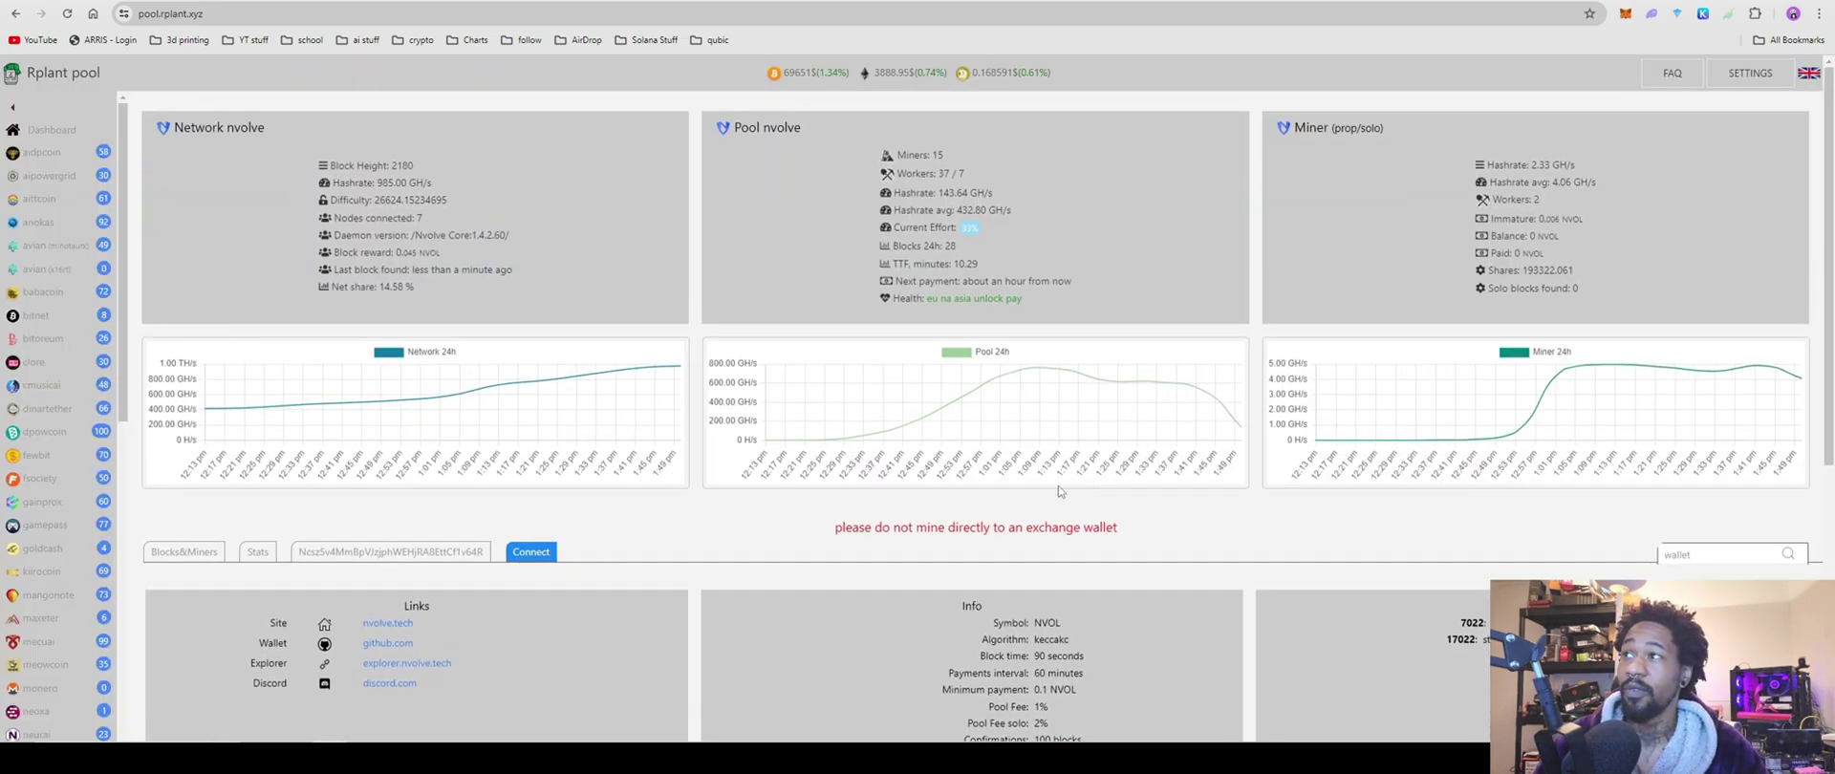
{"action": "scroll", "coordinate": [1089, 498], "scroll_direction": "down", "scroll_amount": 4}
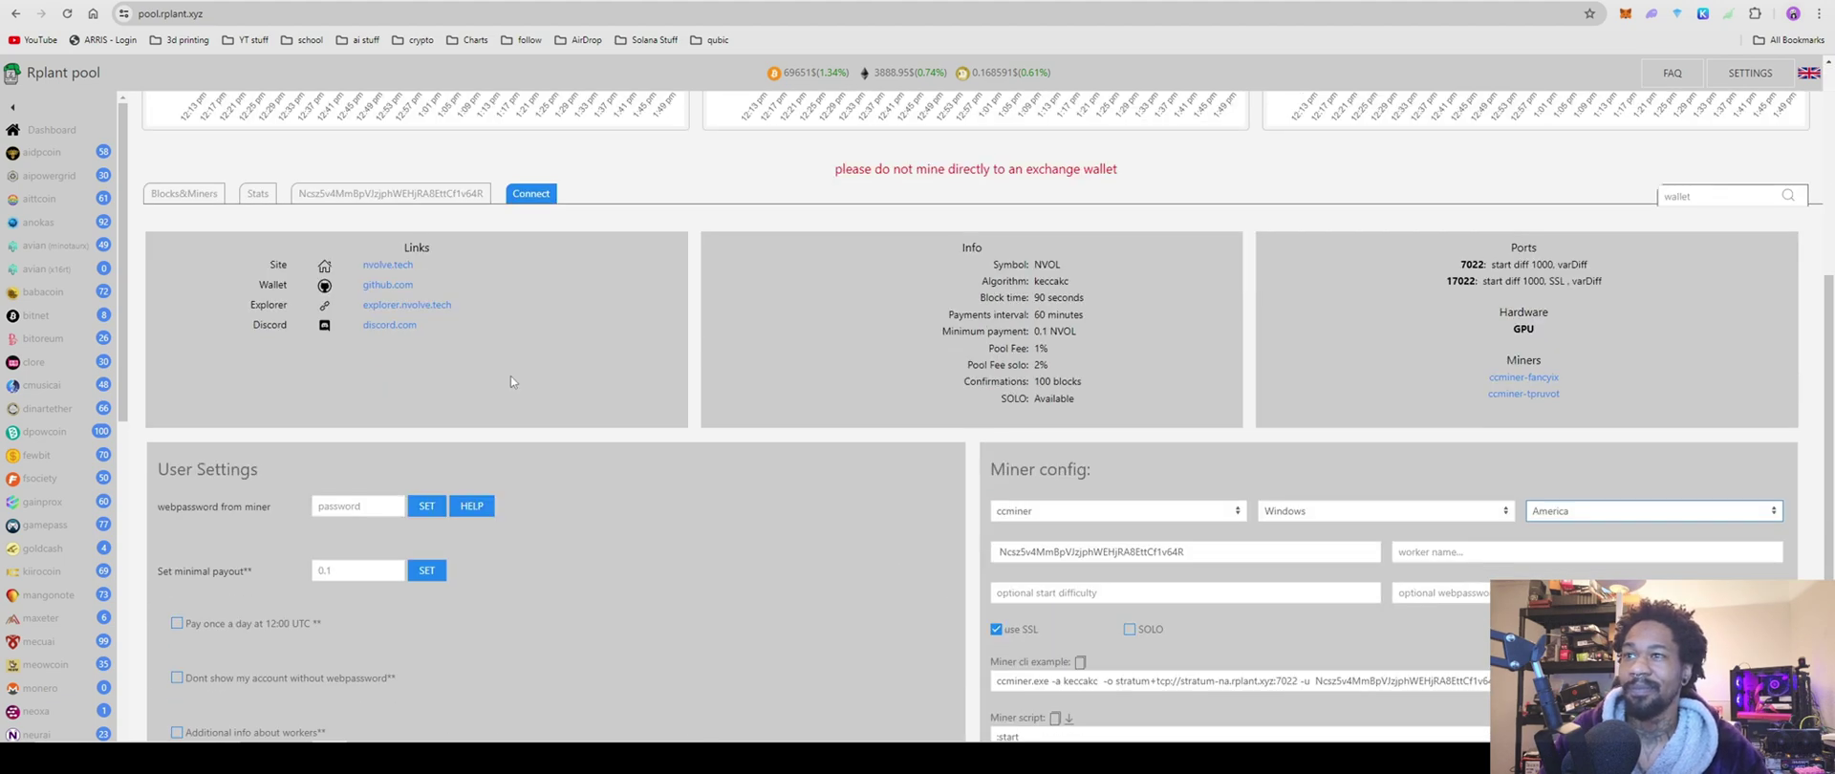
{"action": "scroll", "coordinate": [1089, 498], "scroll_direction": "up", "scroll_amount": 4}
{"action": "scroll", "coordinate": [1090, 497], "scroll_direction": "down", "scroll_amount": 2}
{"action": "scroll", "coordinate": [1089, 498], "scroll_direction": "up", "scroll_amount": 2}
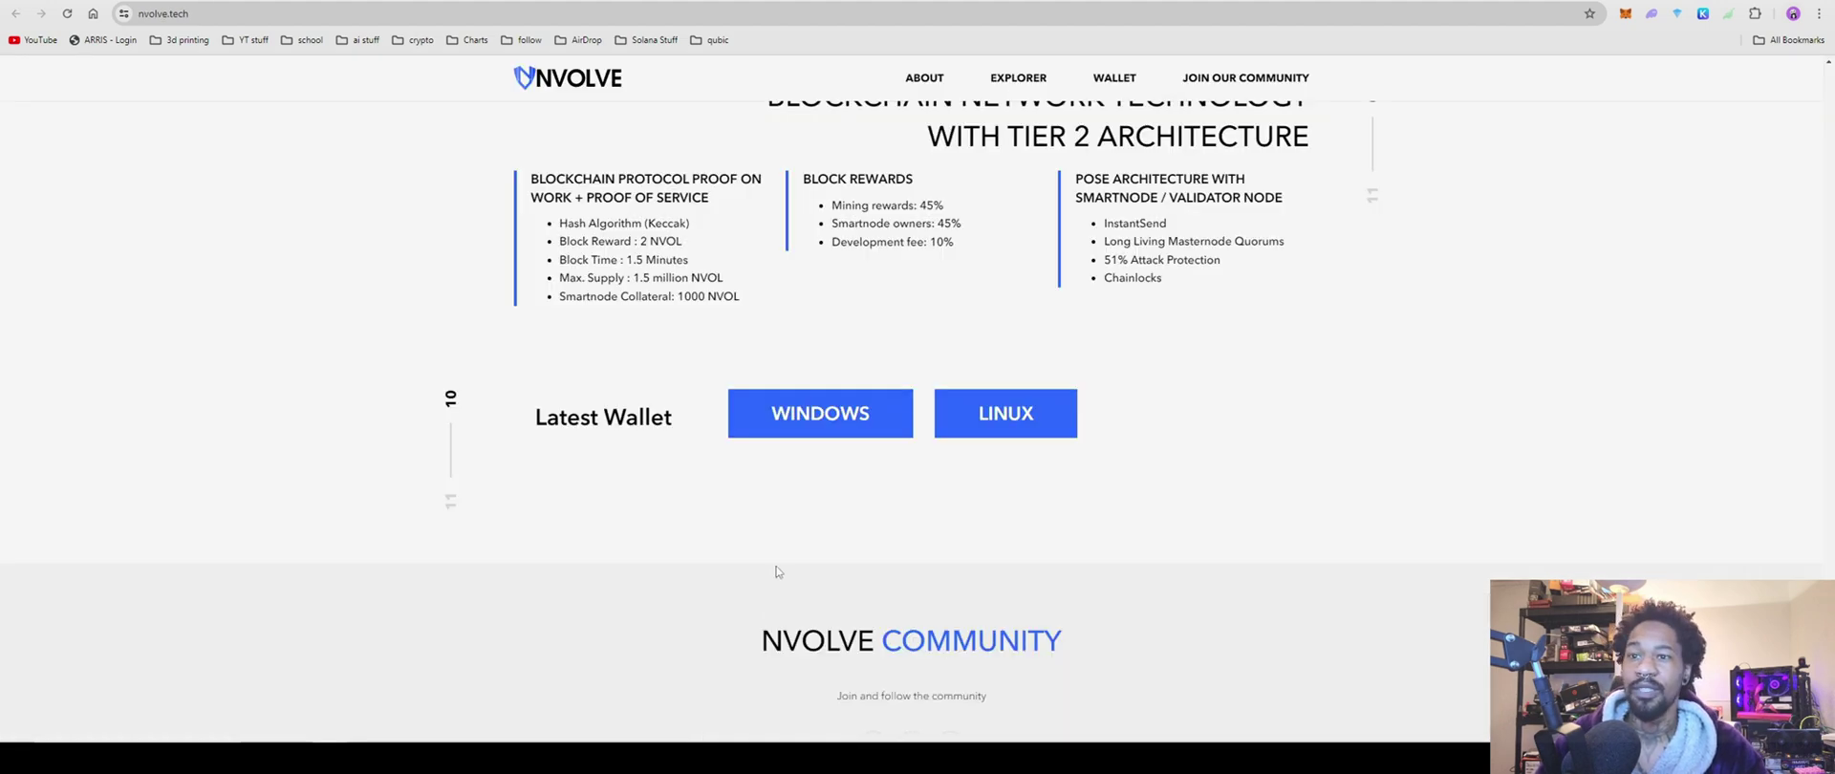
{"action": "scroll", "coordinate": [1309, 661], "scroll_direction": "down", "scroll_amount": 3}
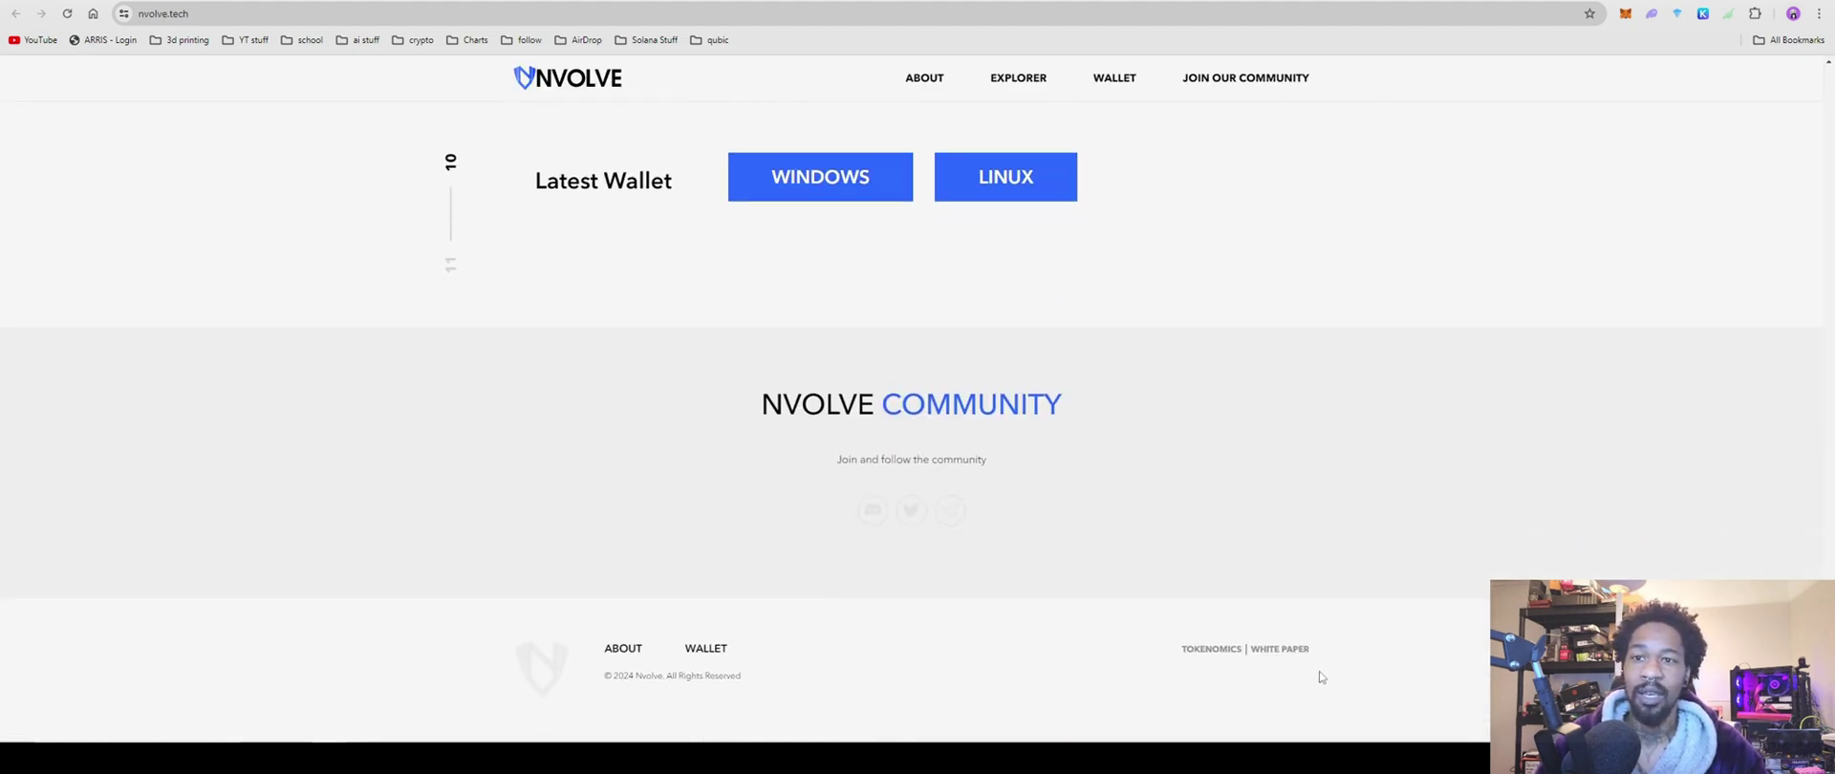
{"action": "left_click", "coordinate": [1292, 649]}
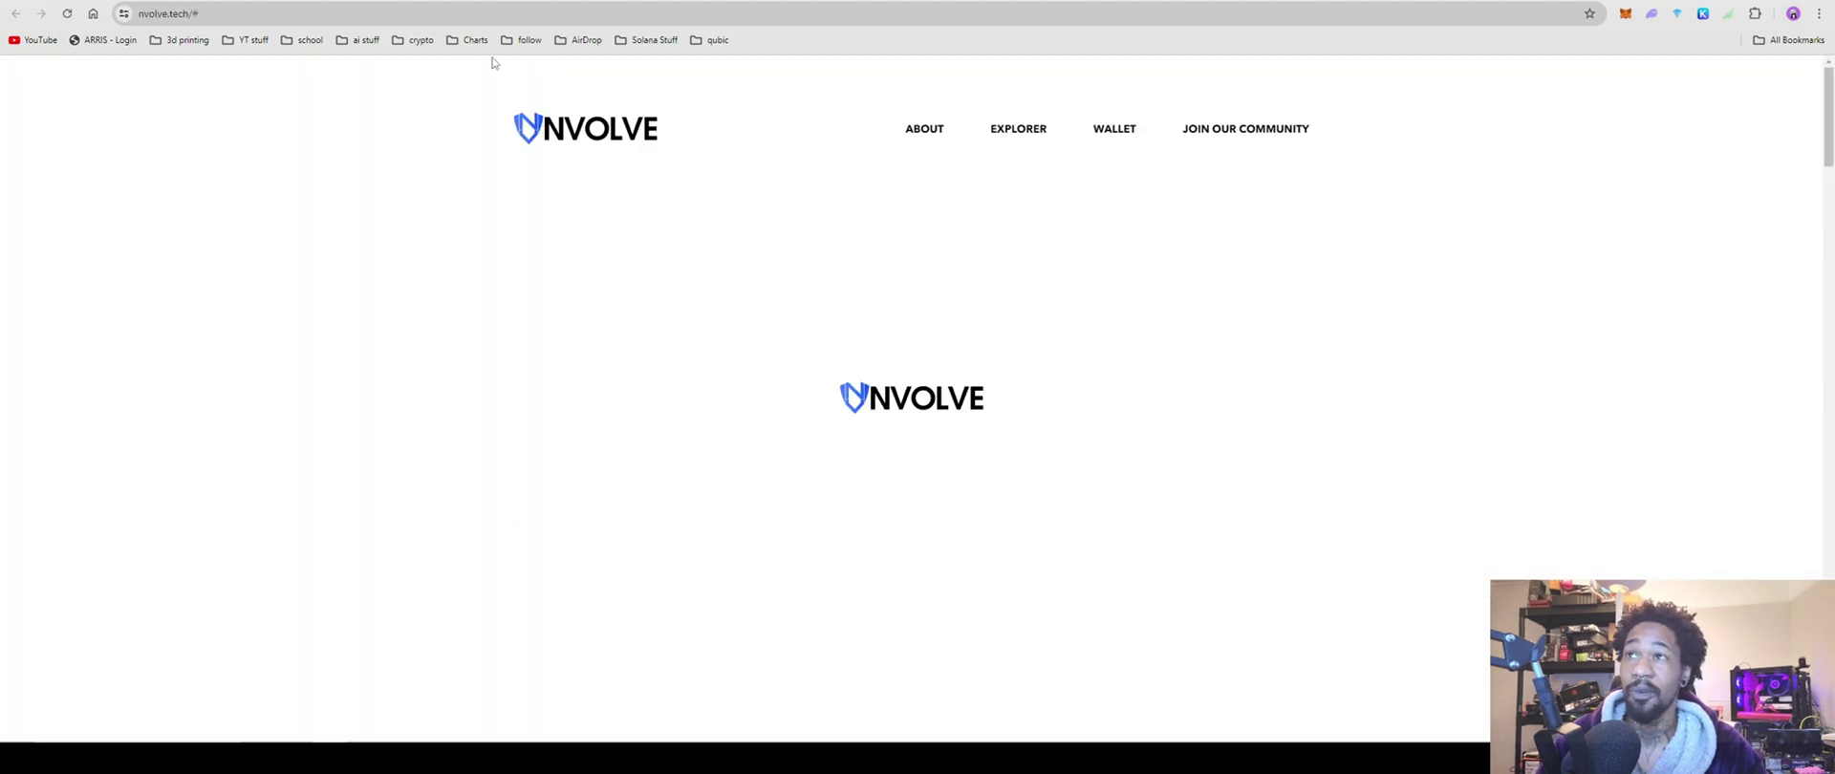
{"action": "scroll", "coordinate": [554, 217], "scroll_direction": "down", "scroll_amount": 5}
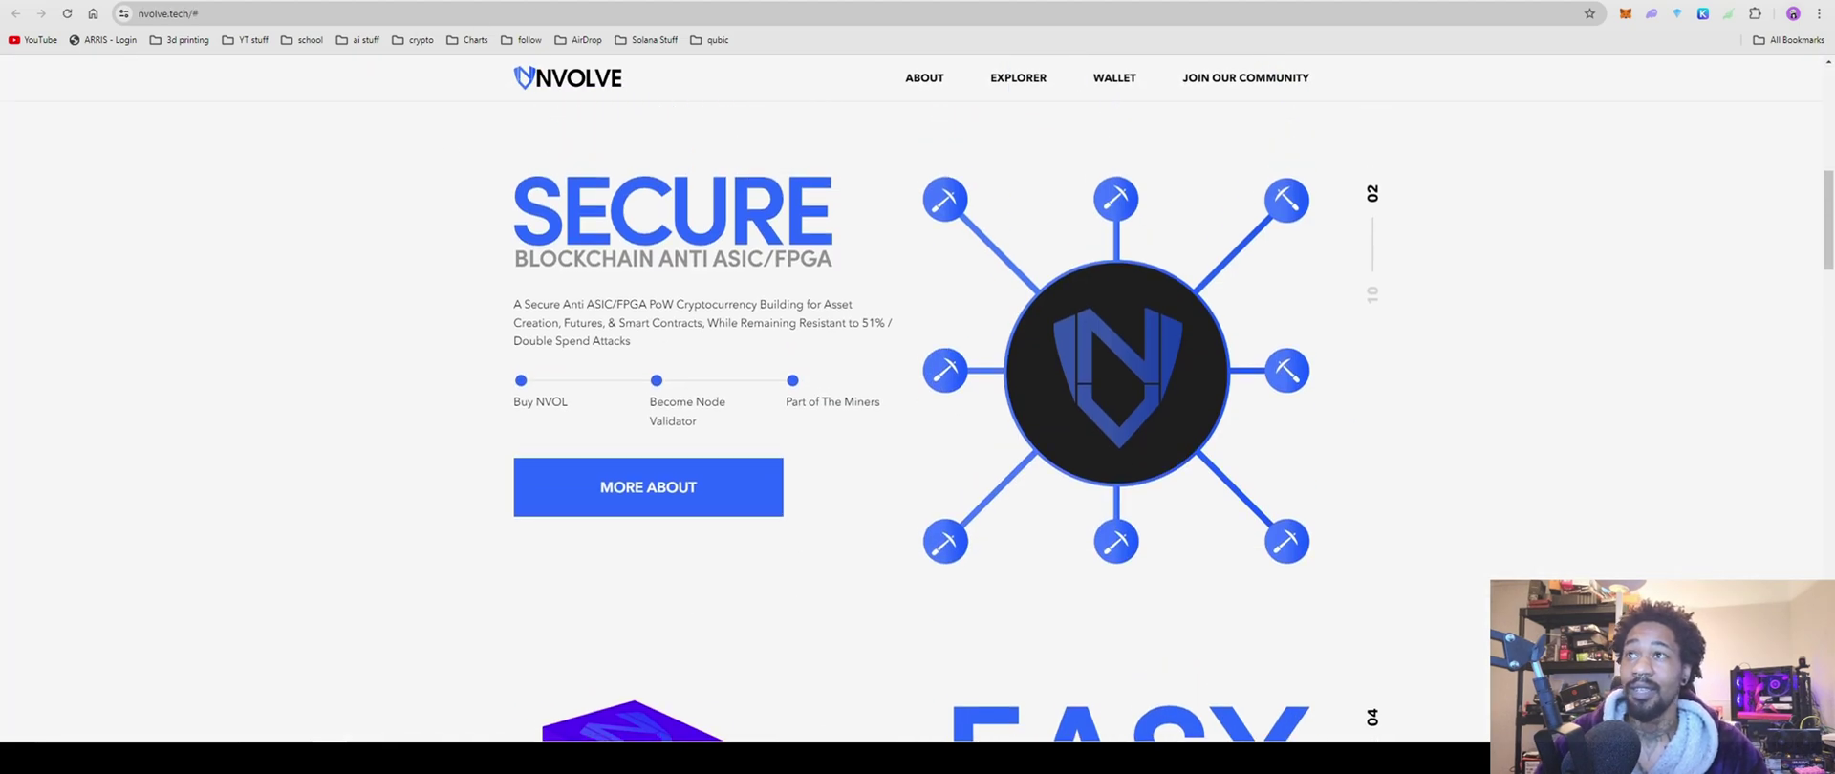
{"action": "key", "text": "alt+Left"}
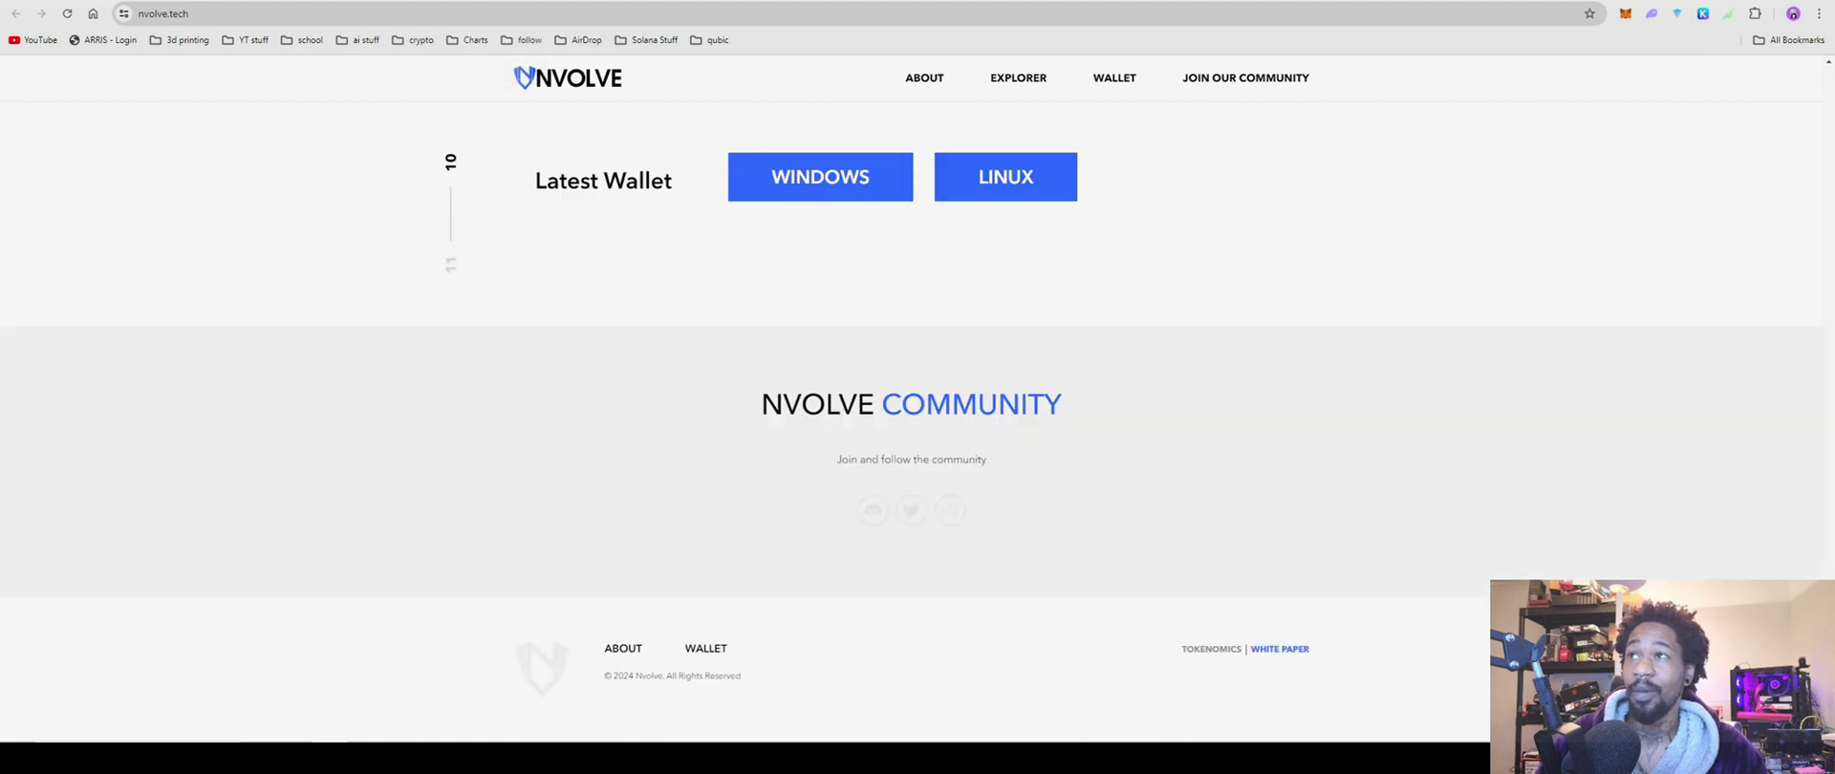
{"action": "scroll", "coordinate": [716, 540], "scroll_direction": "up", "scroll_amount": 15}
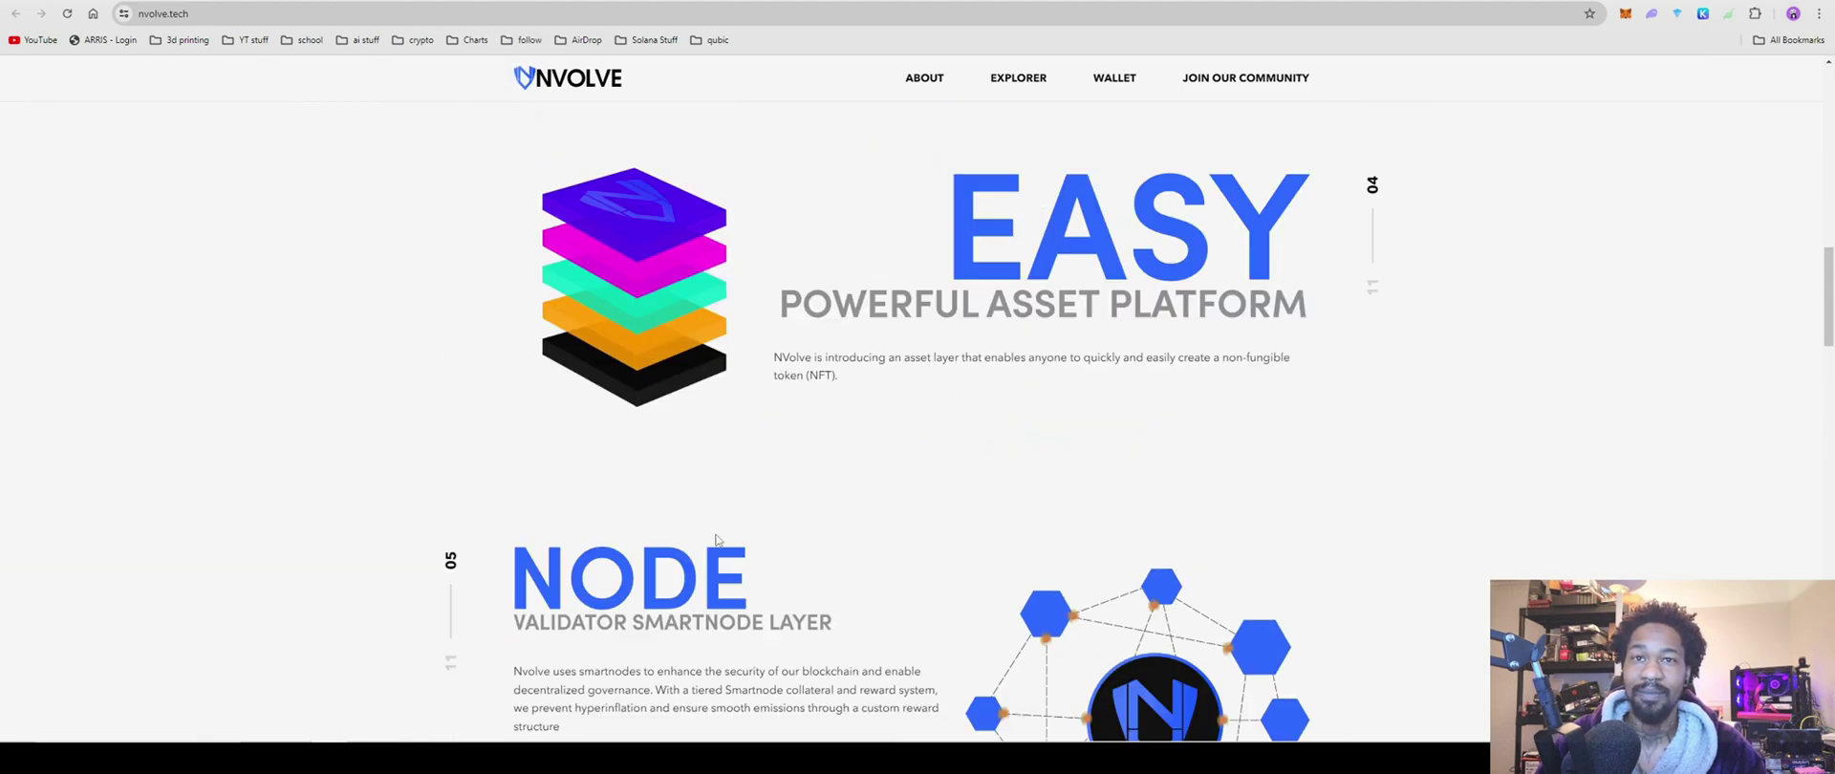
{"action": "scroll", "coordinate": [717, 540], "scroll_direction": "up", "scroll_amount": 10}
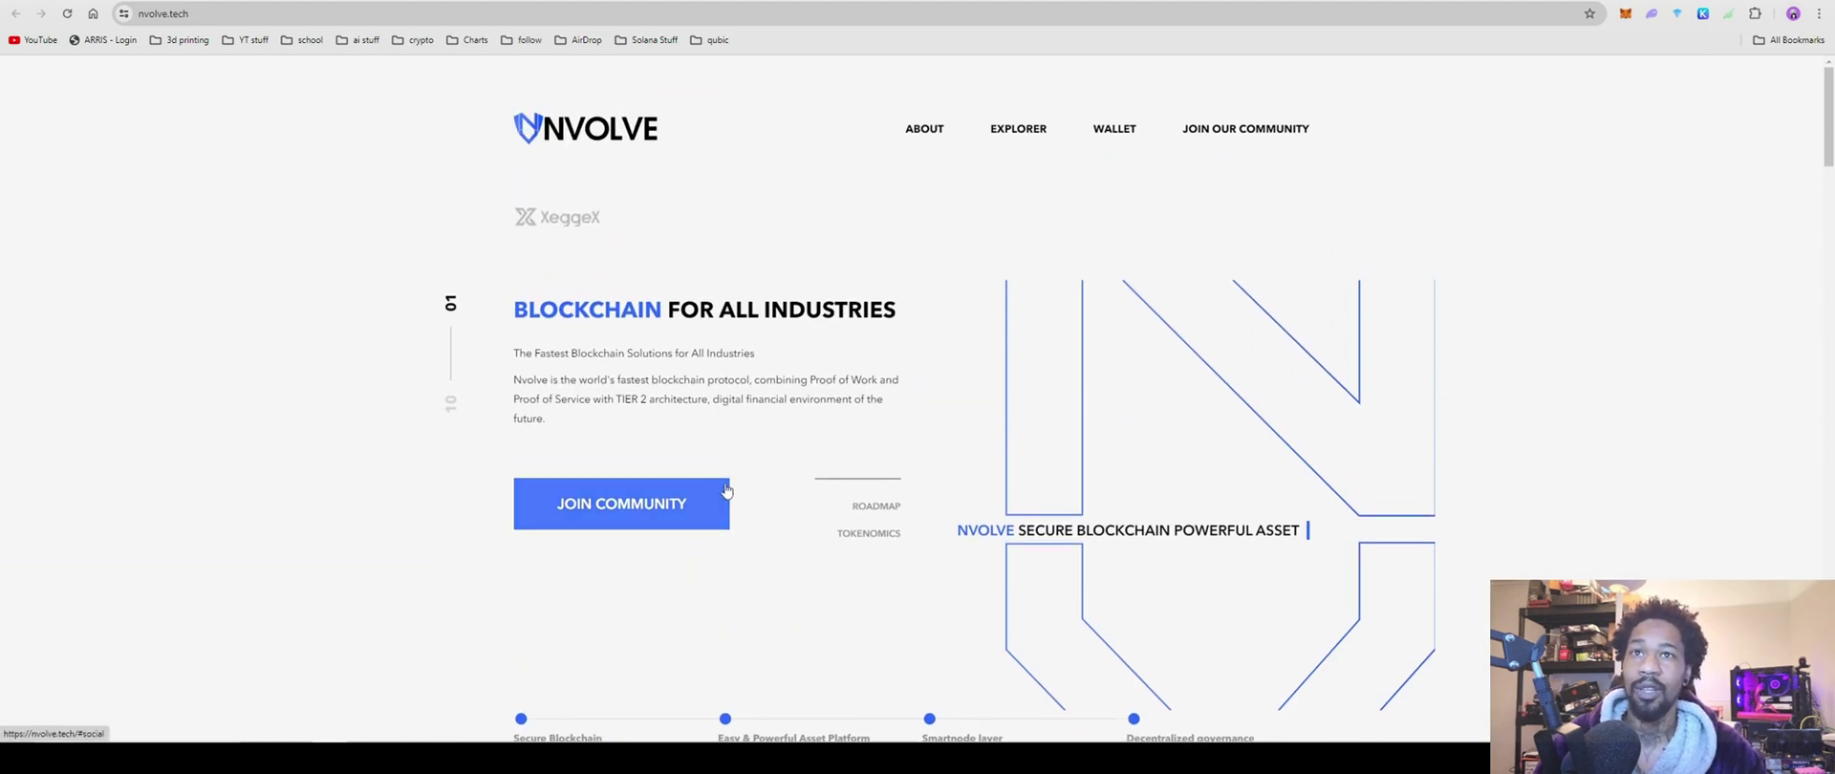
{"action": "left_click", "coordinate": [1110, 131]}
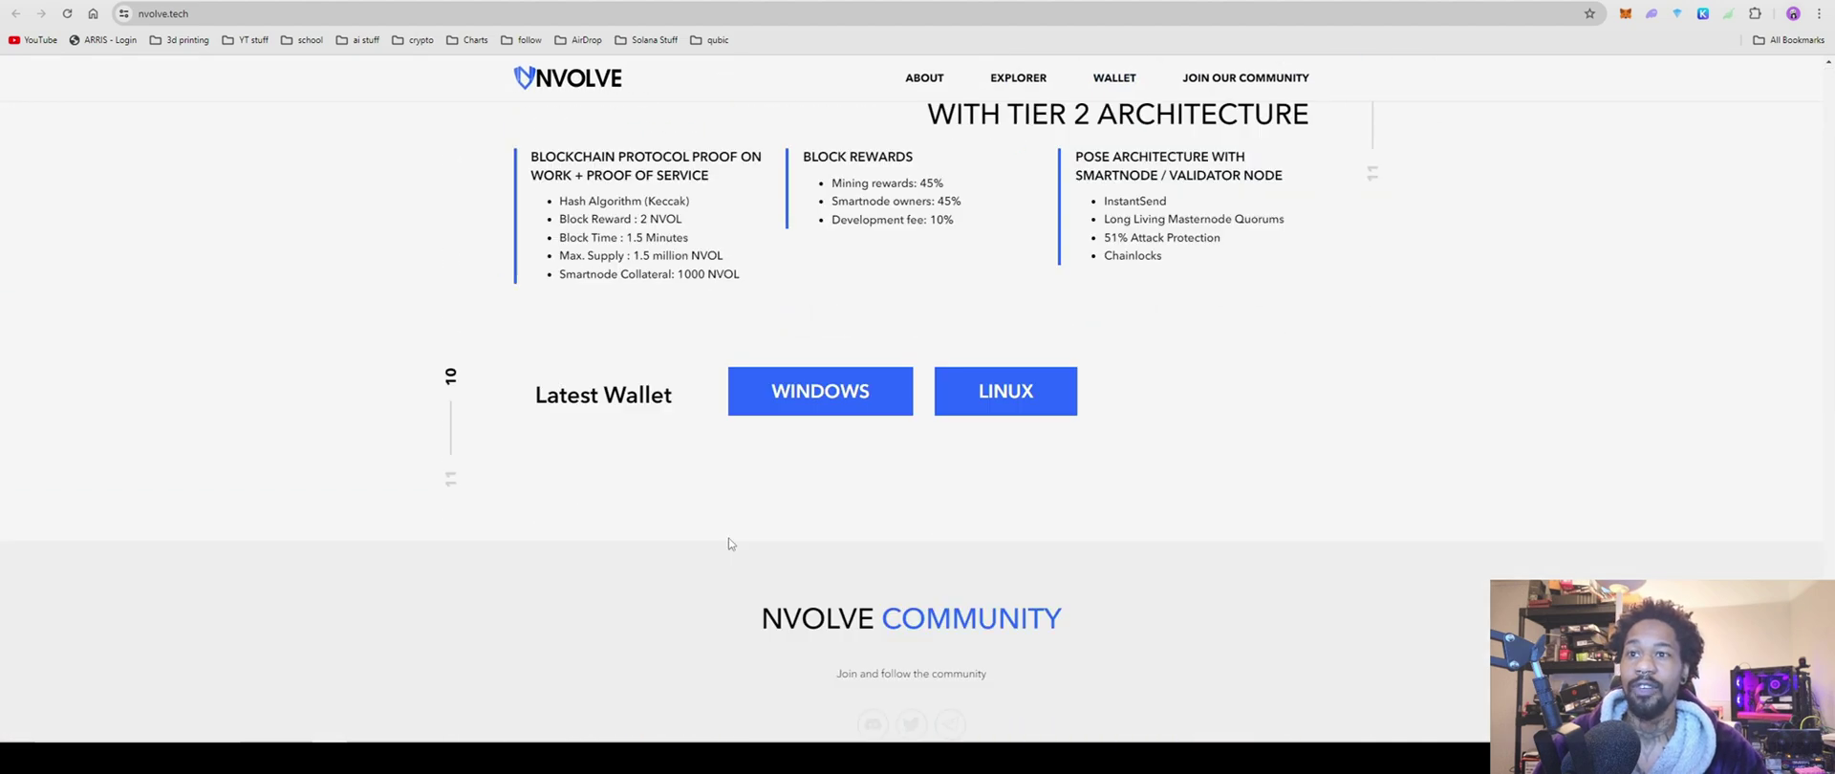
{"action": "scroll", "coordinate": [720, 552], "scroll_direction": "down", "scroll_amount": 2}
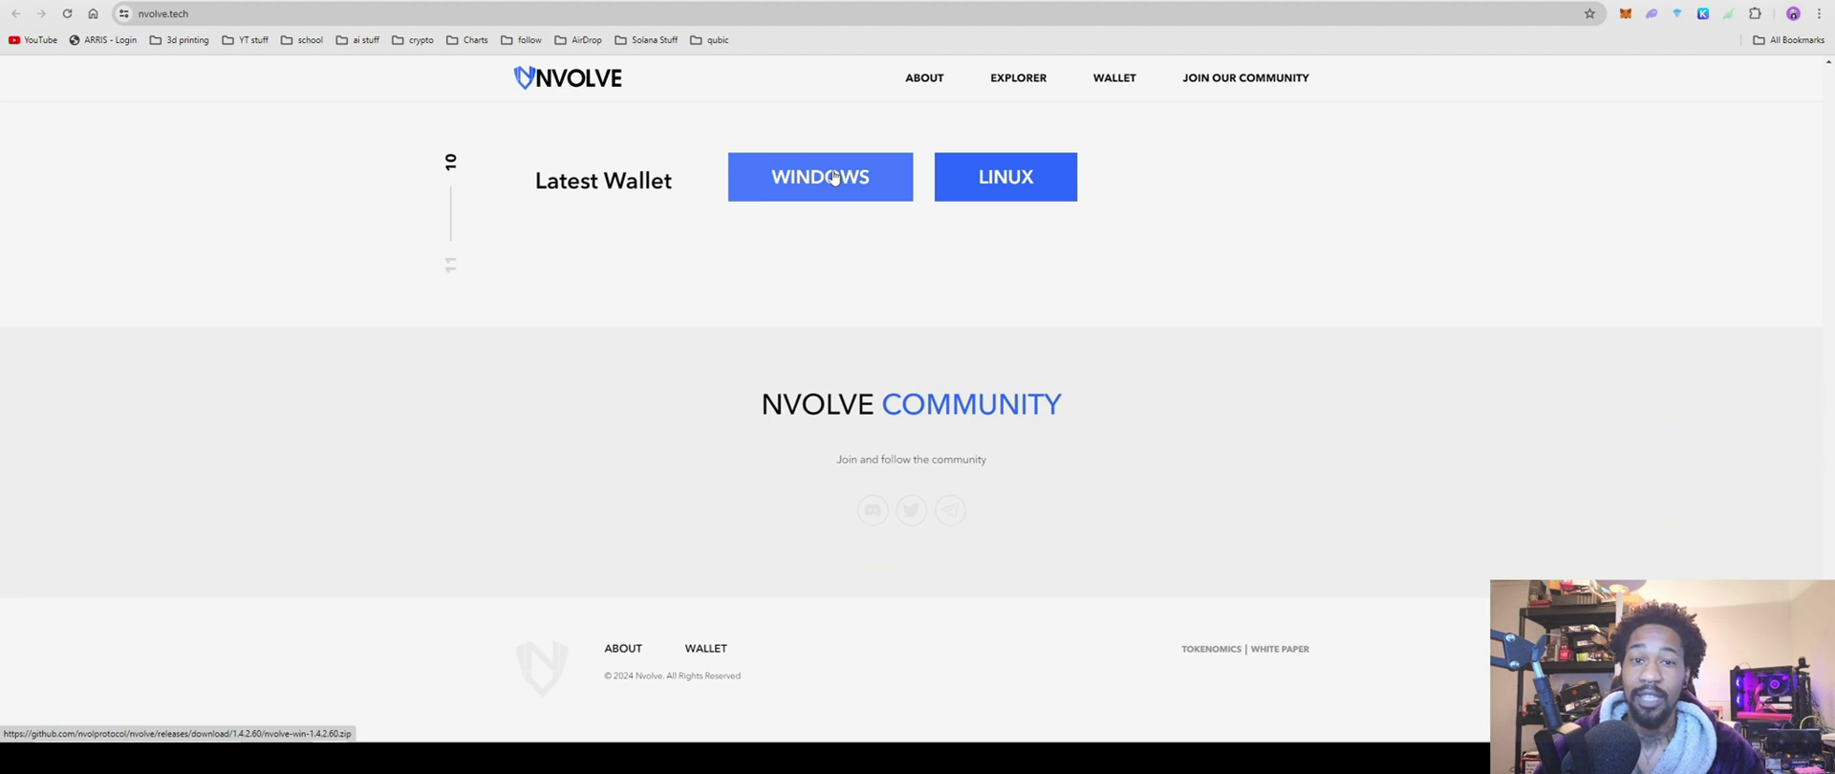
{"action": "scroll", "coordinate": [777, 359], "scroll_direction": "up", "scroll_amount": 3}
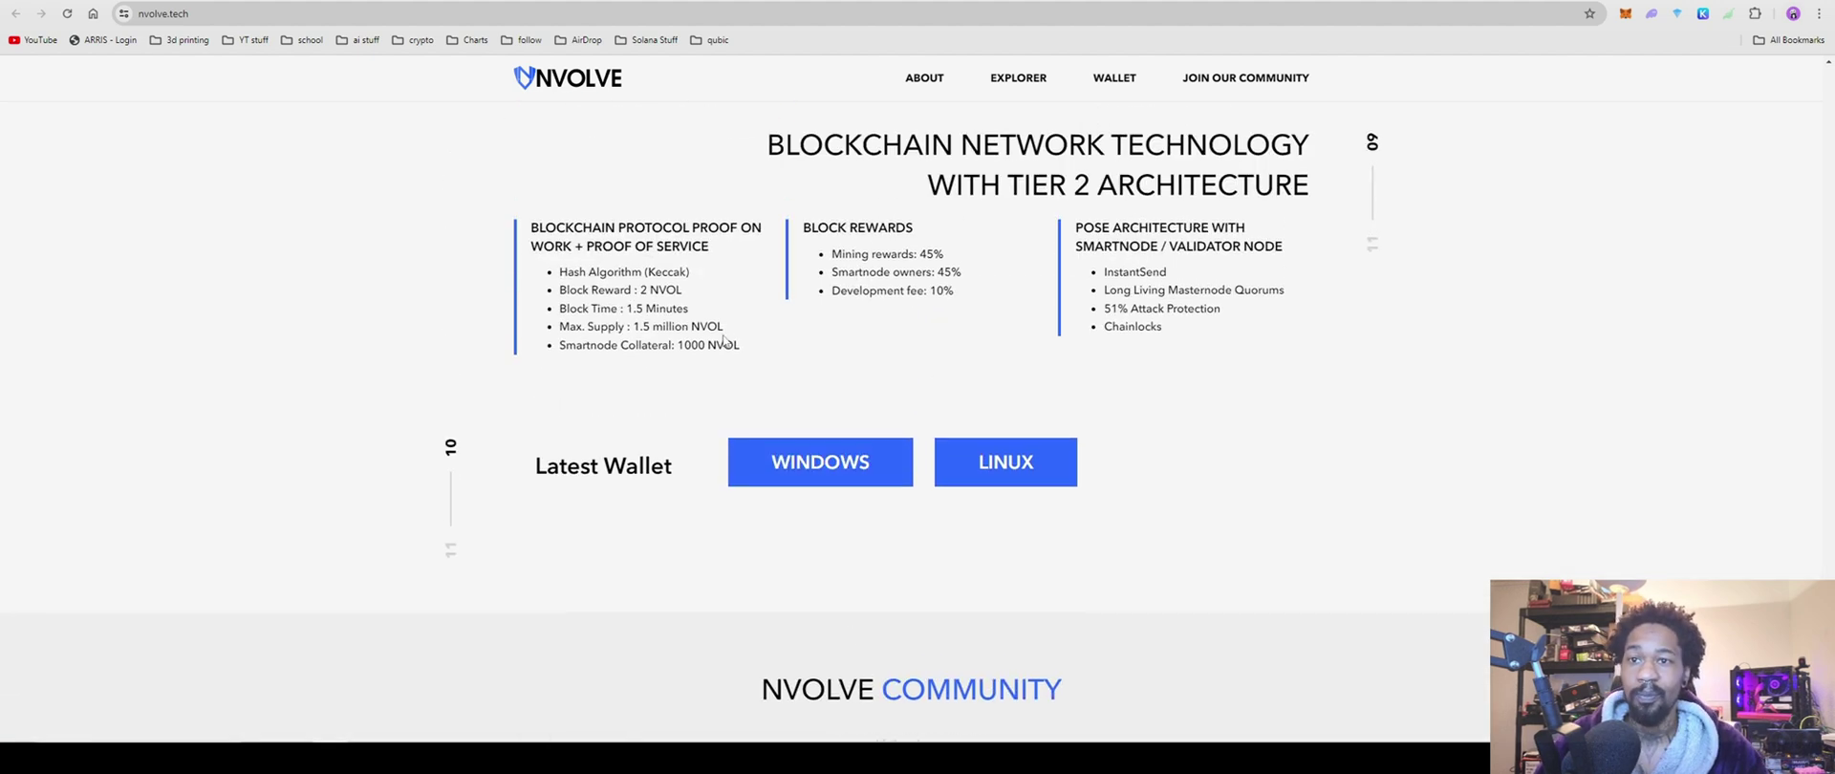
{"action": "scroll", "coordinate": [712, 334], "scroll_direction": "up", "scroll_amount": 2}
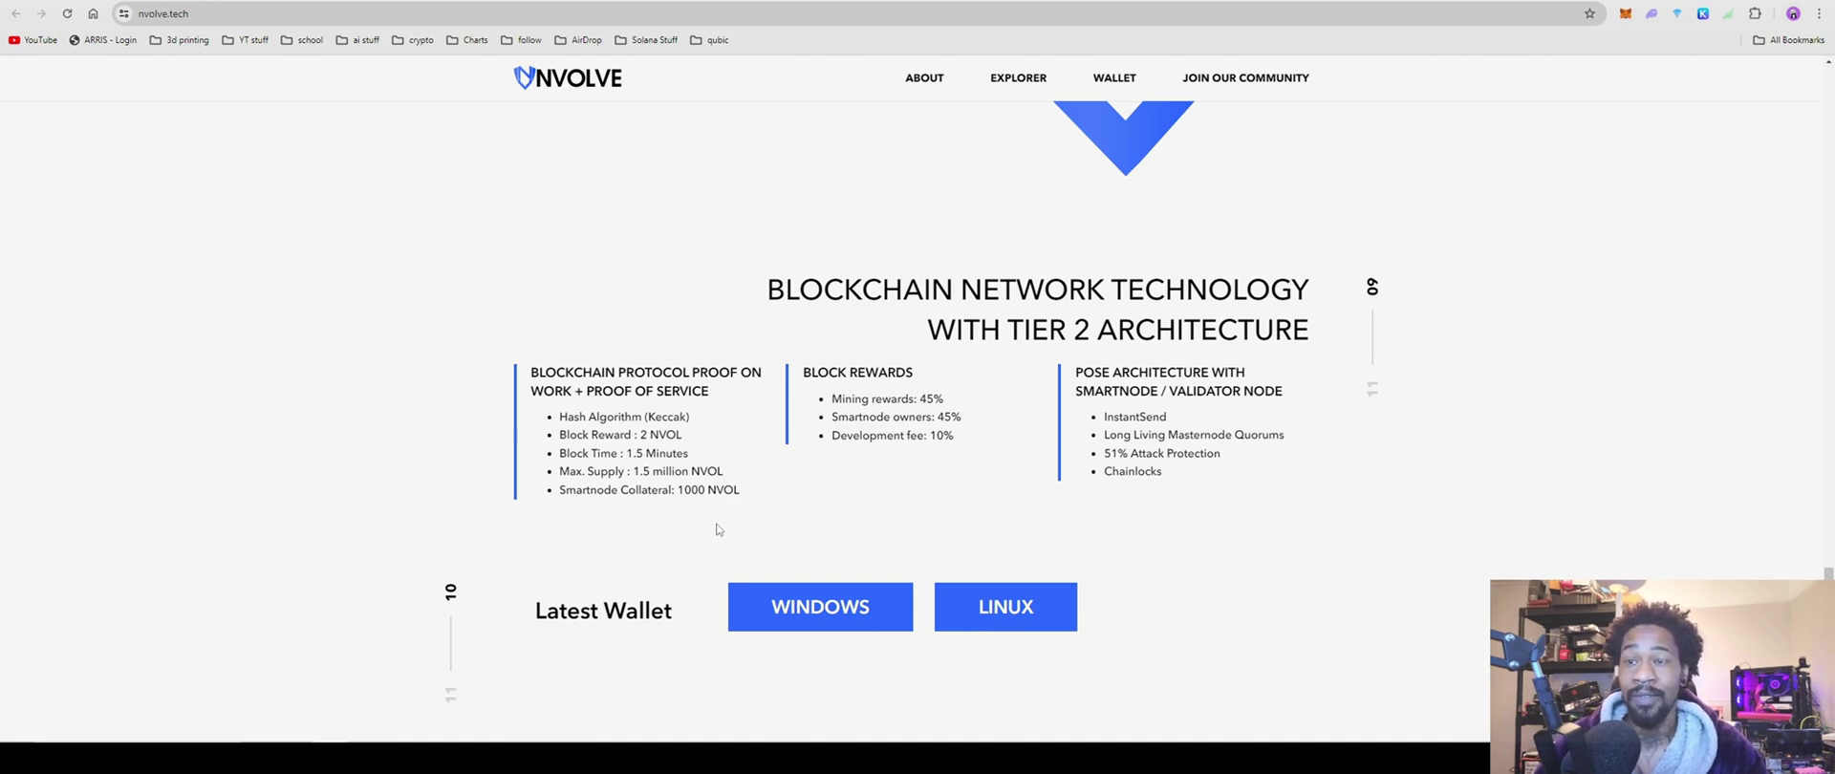
{"action": "scroll", "coordinate": [719, 528], "scroll_direction": "up", "scroll_amount": 15}
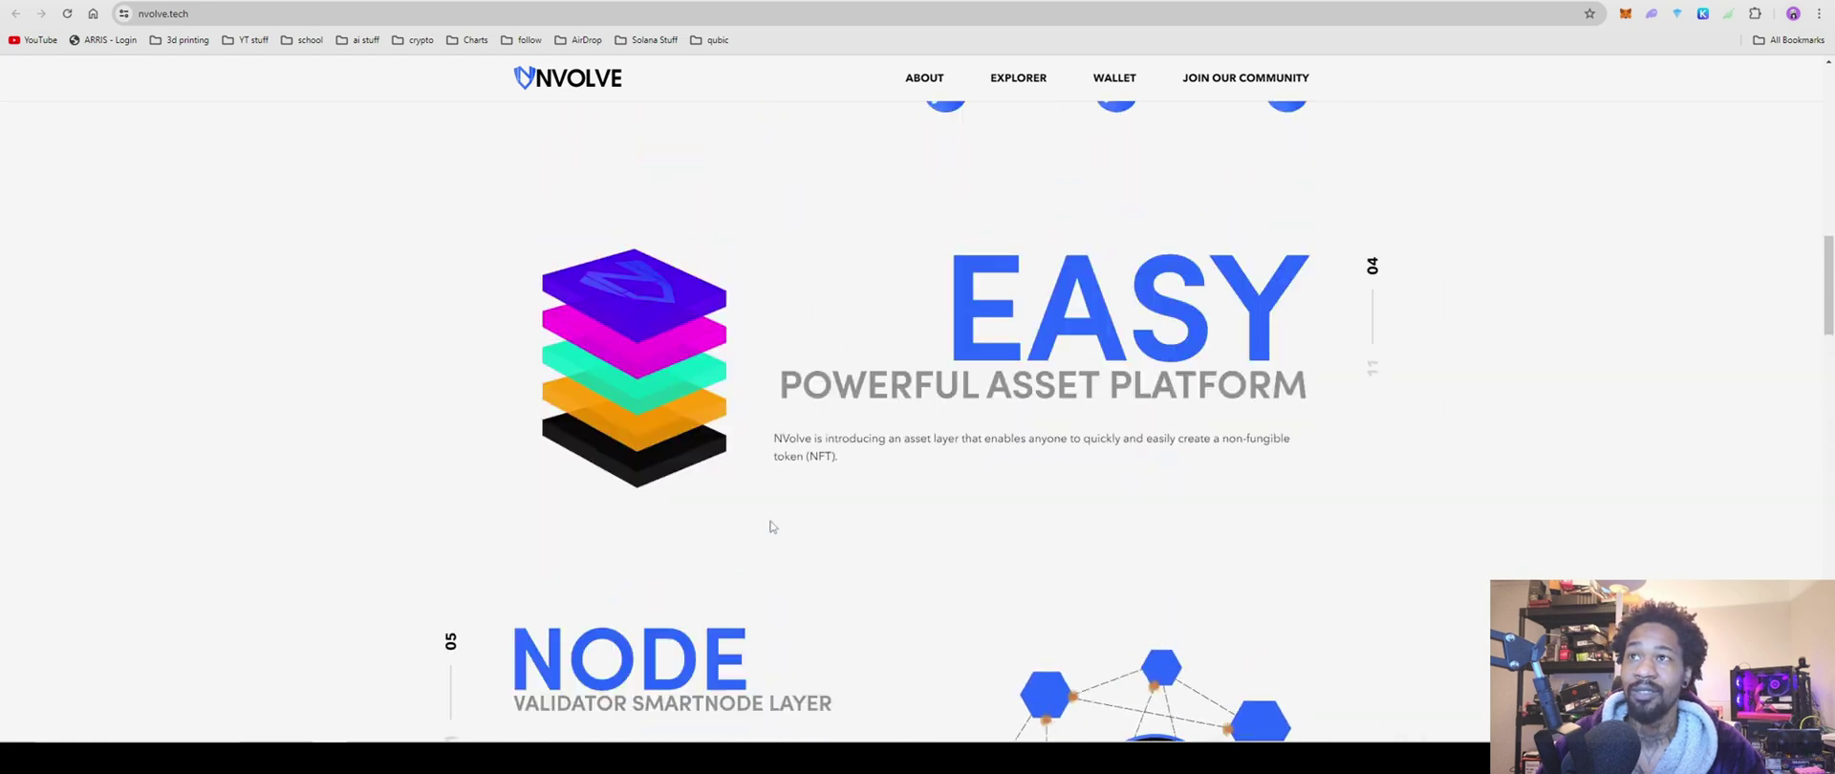
{"action": "scroll", "coordinate": [772, 526], "scroll_direction": "up", "scroll_amount": 10}
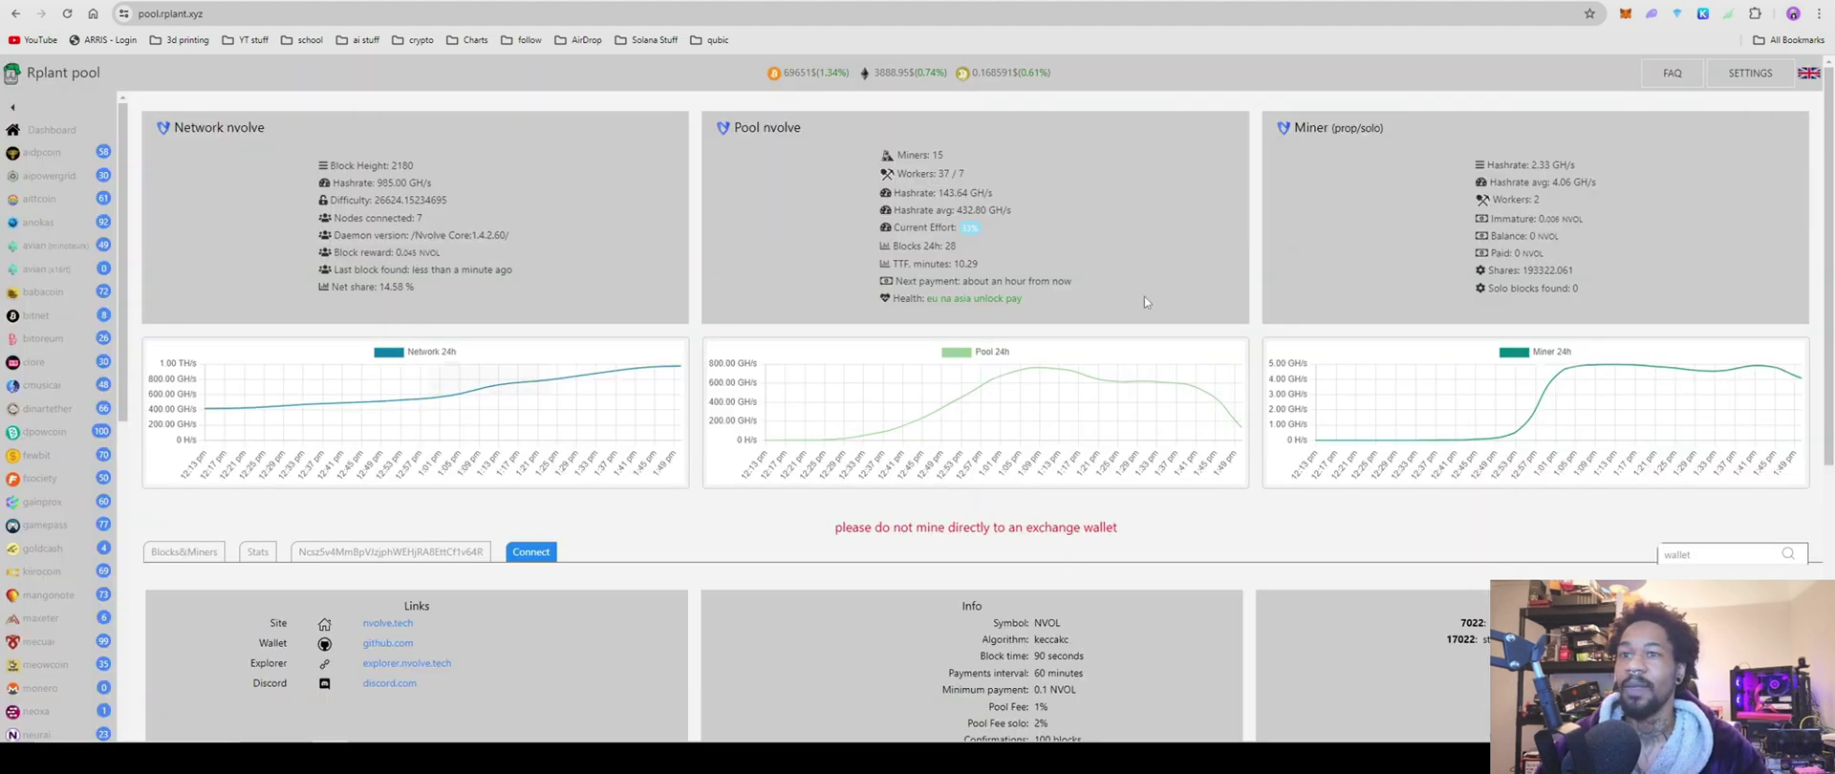
Scroll to Rplant's Miner config and keep ccminer as the selected miner.
{"action": "scroll", "coordinate": [975, 401], "scroll_direction": "down", "scroll_amount": 2}
{"action": "scroll", "coordinate": [975, 402], "scroll_direction": "up", "scroll_amount": 2}
{"action": "scroll", "coordinate": [1250, 337], "scroll_direction": "down", "scroll_amount": 5}
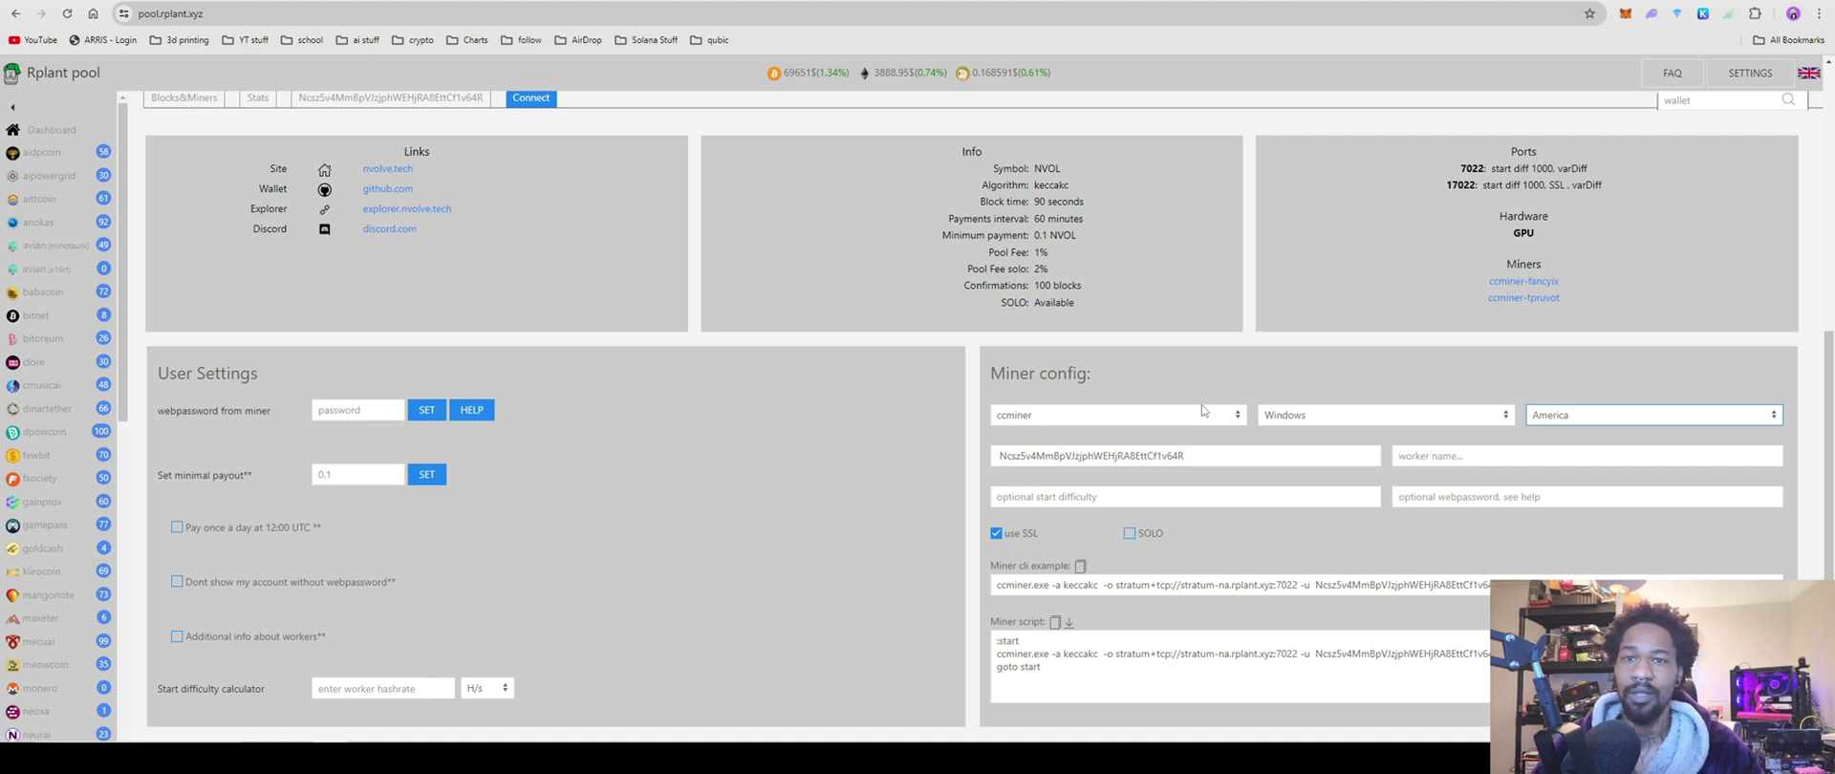
{"action": "scroll", "coordinate": [1228, 361], "scroll_direction": "up", "scroll_amount": 2}
{"action": "scroll", "coordinate": [1166, 397], "scroll_direction": "down", "scroll_amount": 2}
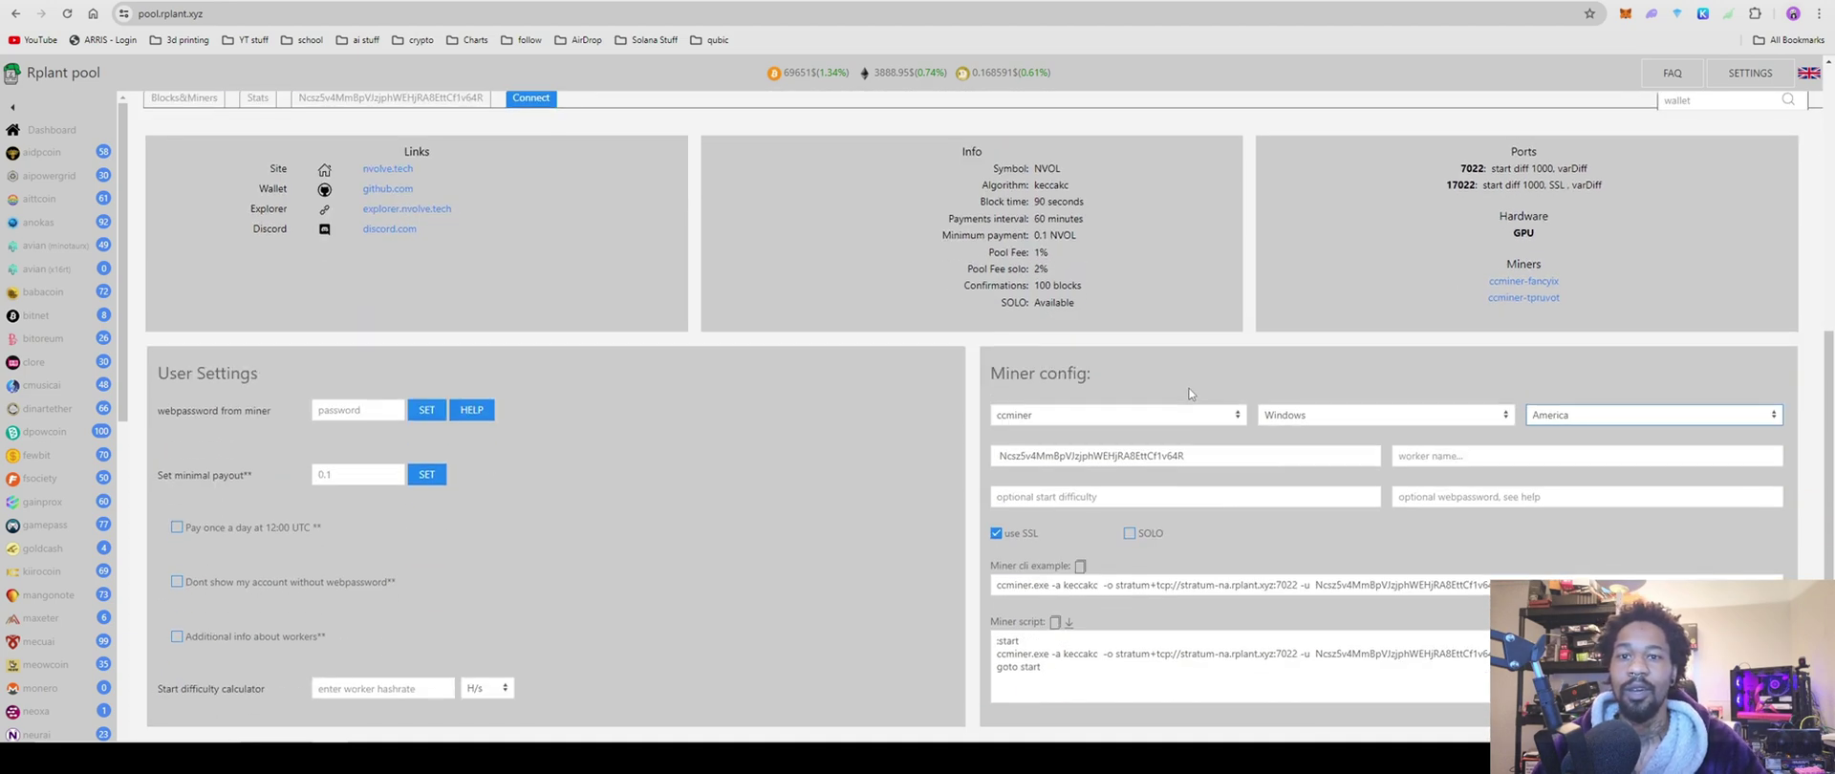
{"action": "left_click", "coordinate": [1074, 414]}
{"action": "left_click", "coordinate": [1052, 426]}
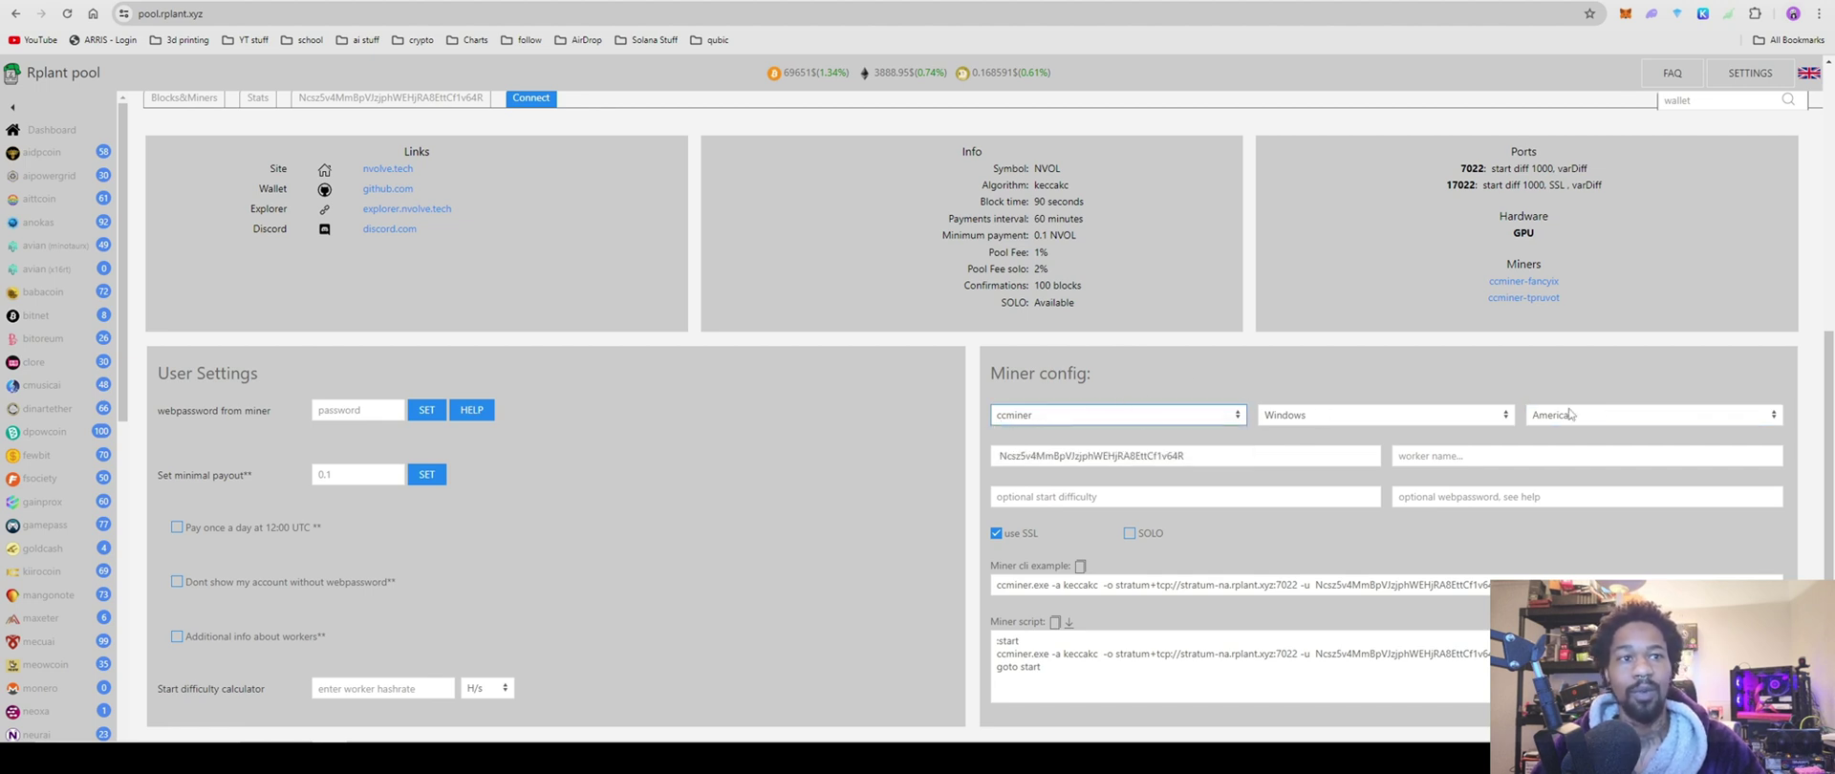
Enter worker name king, turn off SSL, and check the ccminer-fancyix releases page.
{"action": "left_click", "coordinate": [1104, 460]}
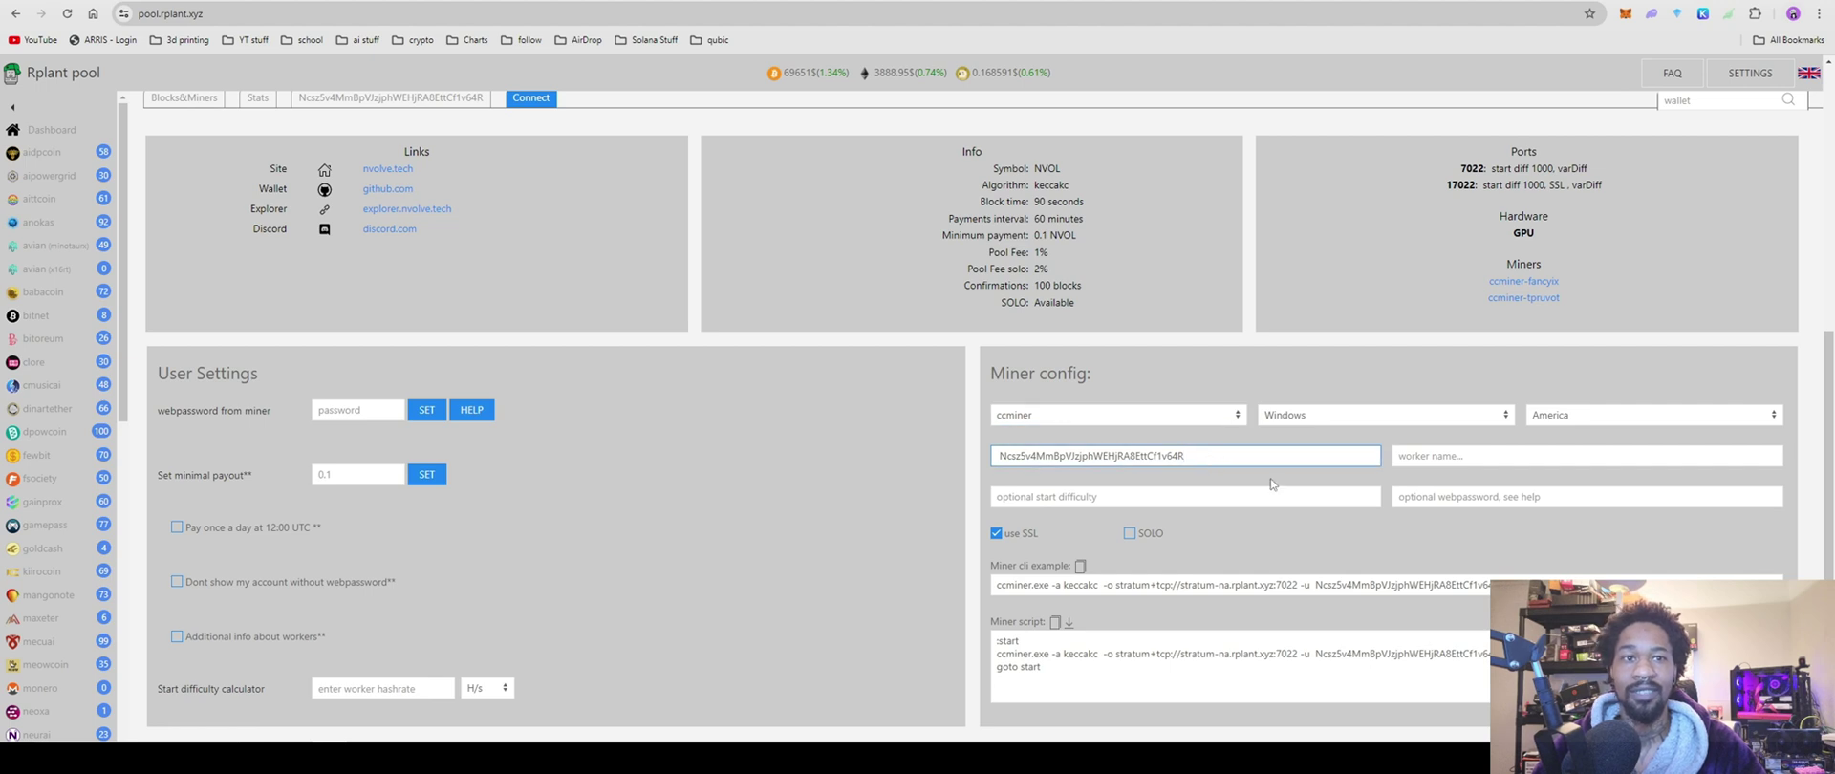
{"action": "left_click", "coordinate": [1400, 456]}
{"action": "type", "text": "king"}
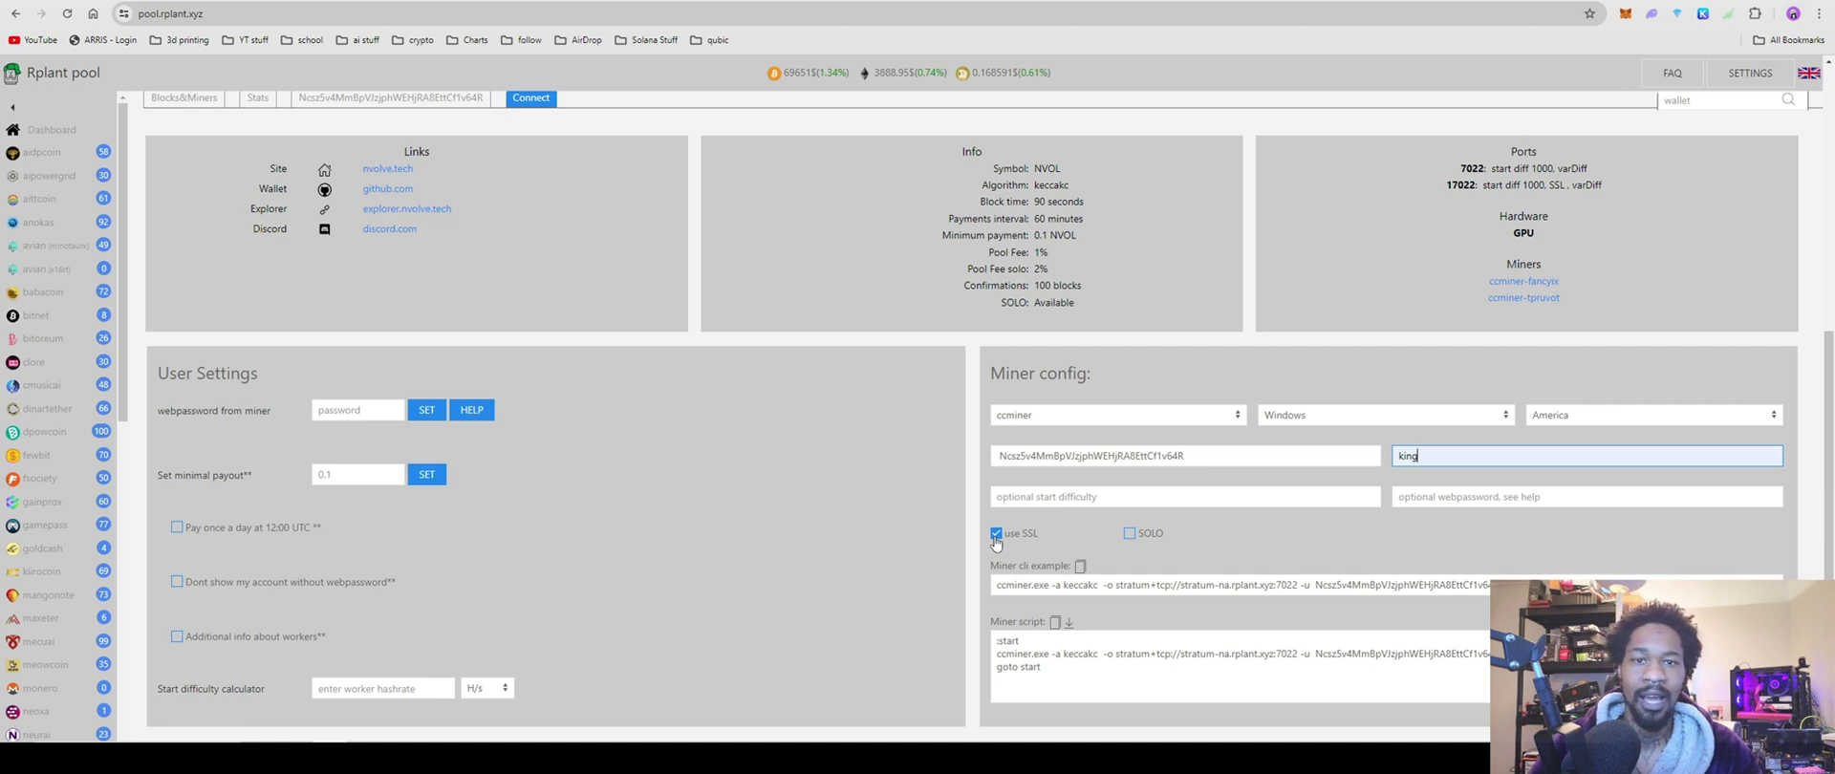
{"action": "left_click", "coordinate": [995, 539]}
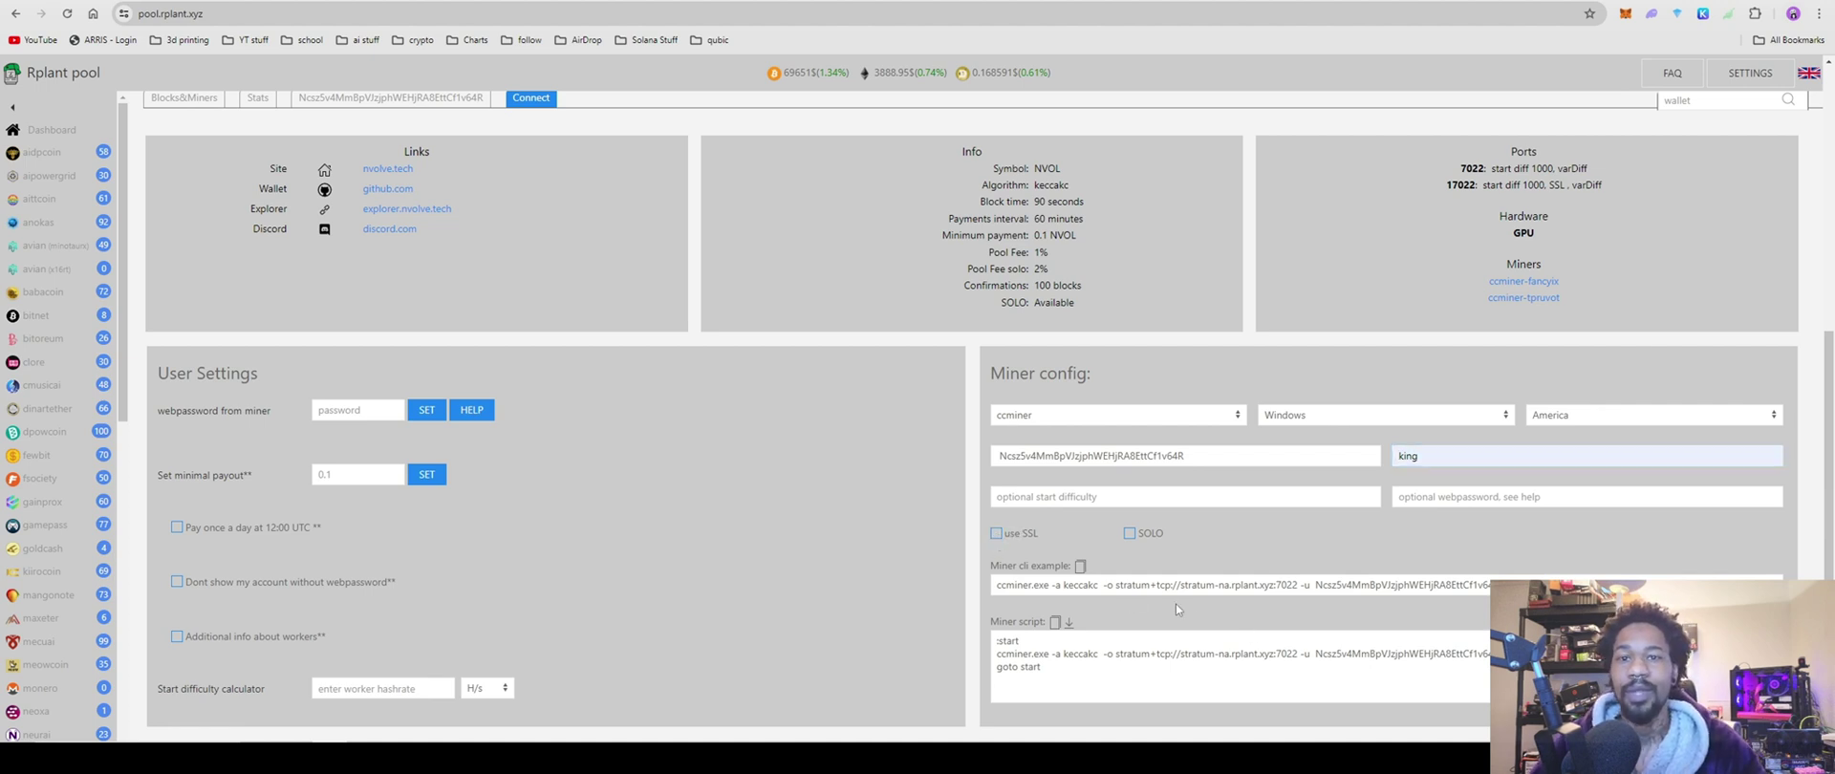
{"action": "left_click", "coordinate": [1523, 282]}
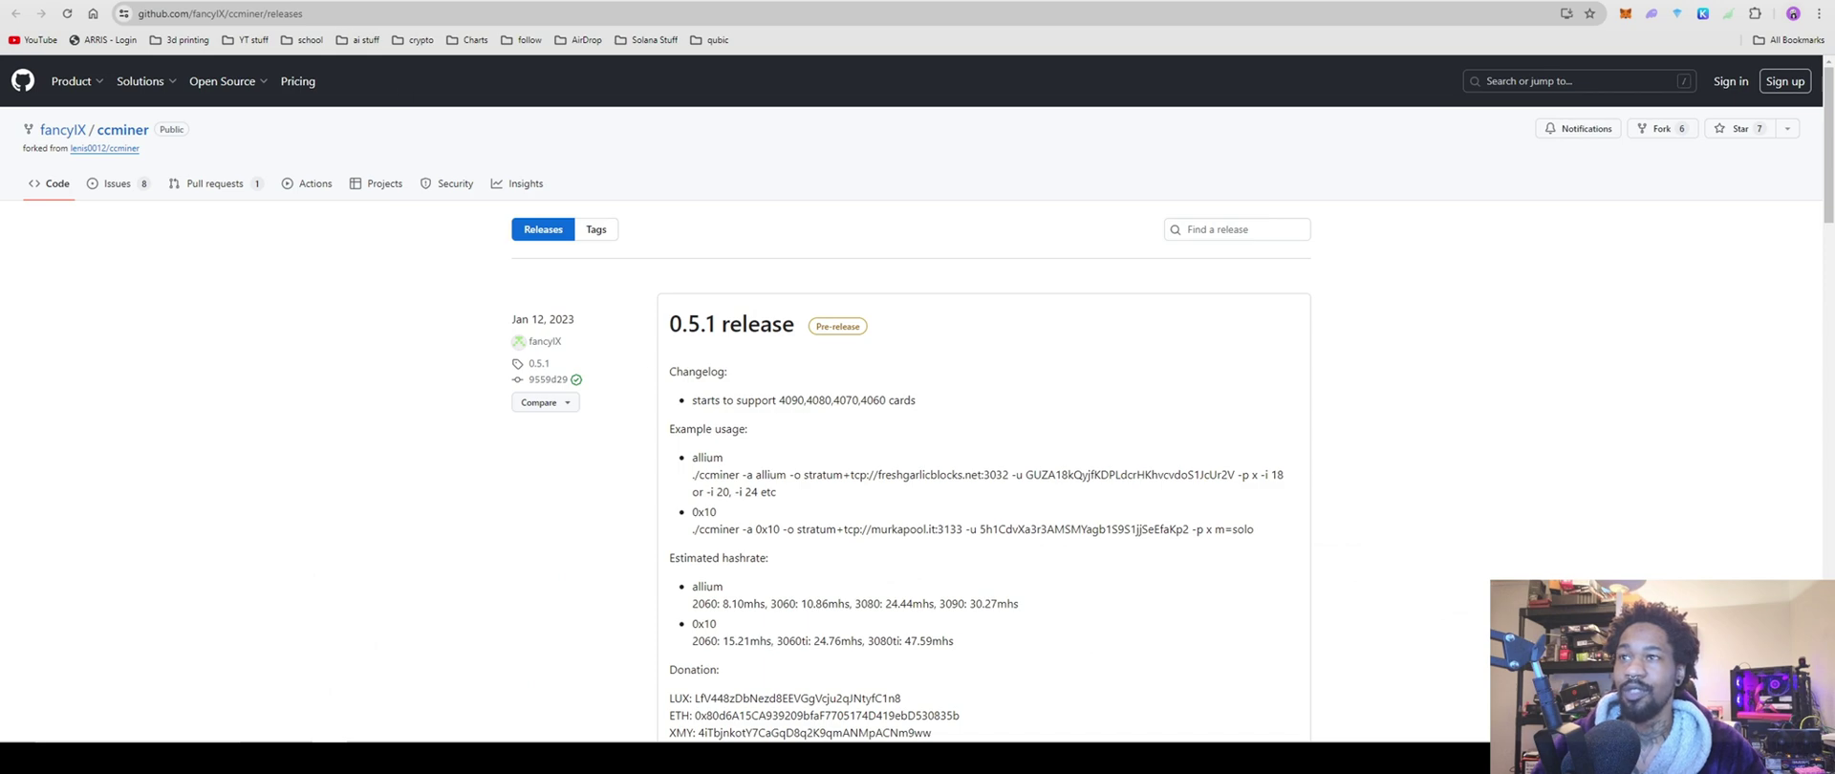
{"action": "key", "text": "alt+Left"}
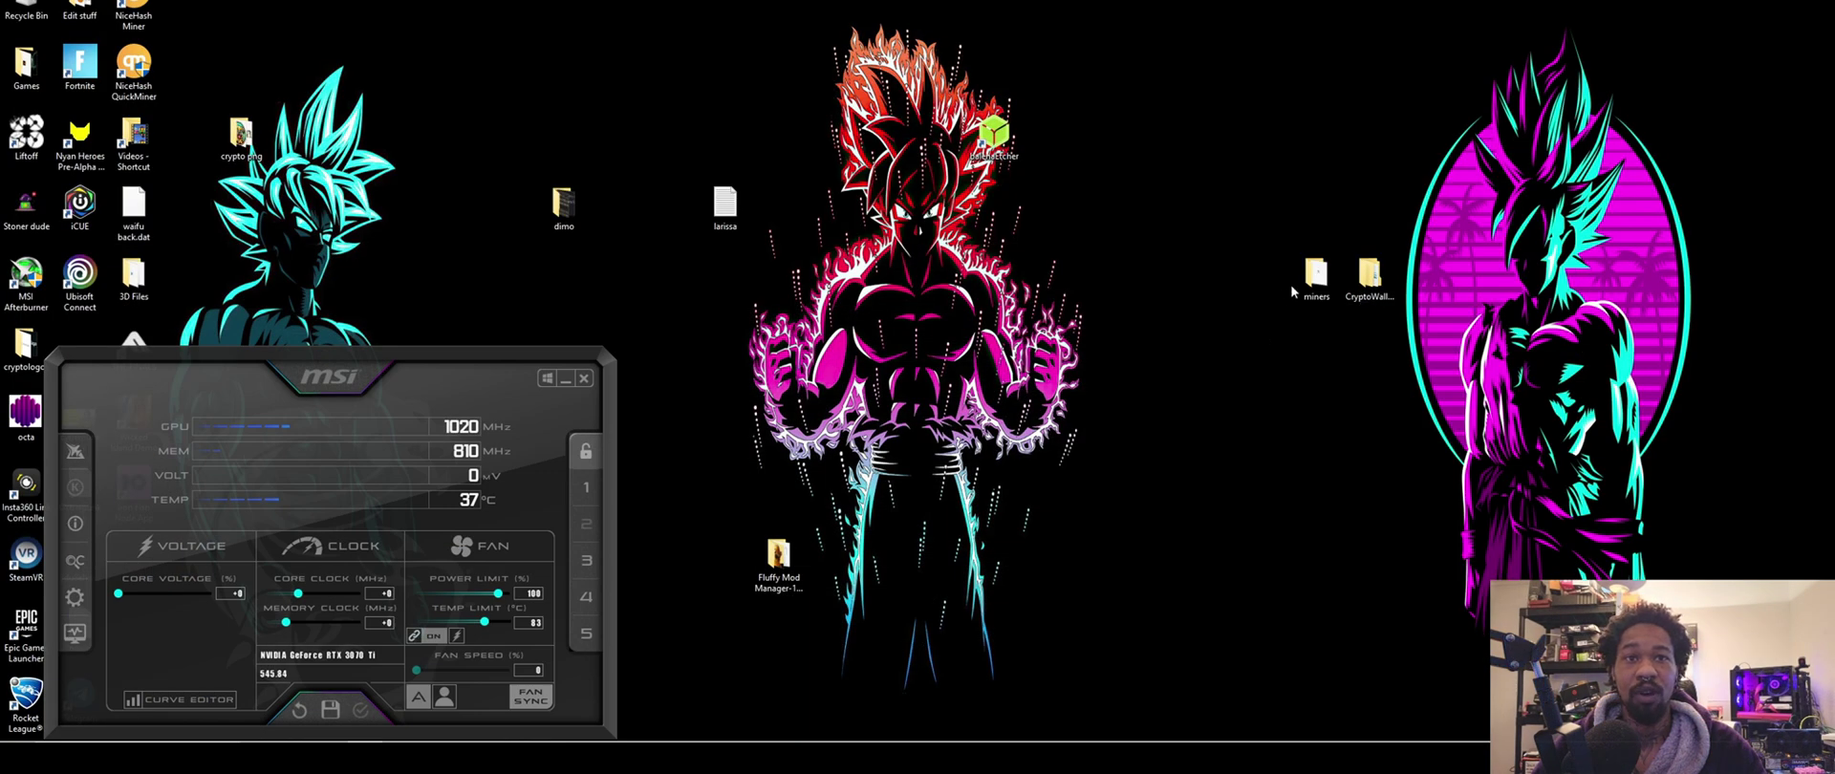
Navigate from miners through ccminer into the ccminer-2.3.1-cuda10 folder.
{"action": "double_click", "coordinate": [1316, 275]}
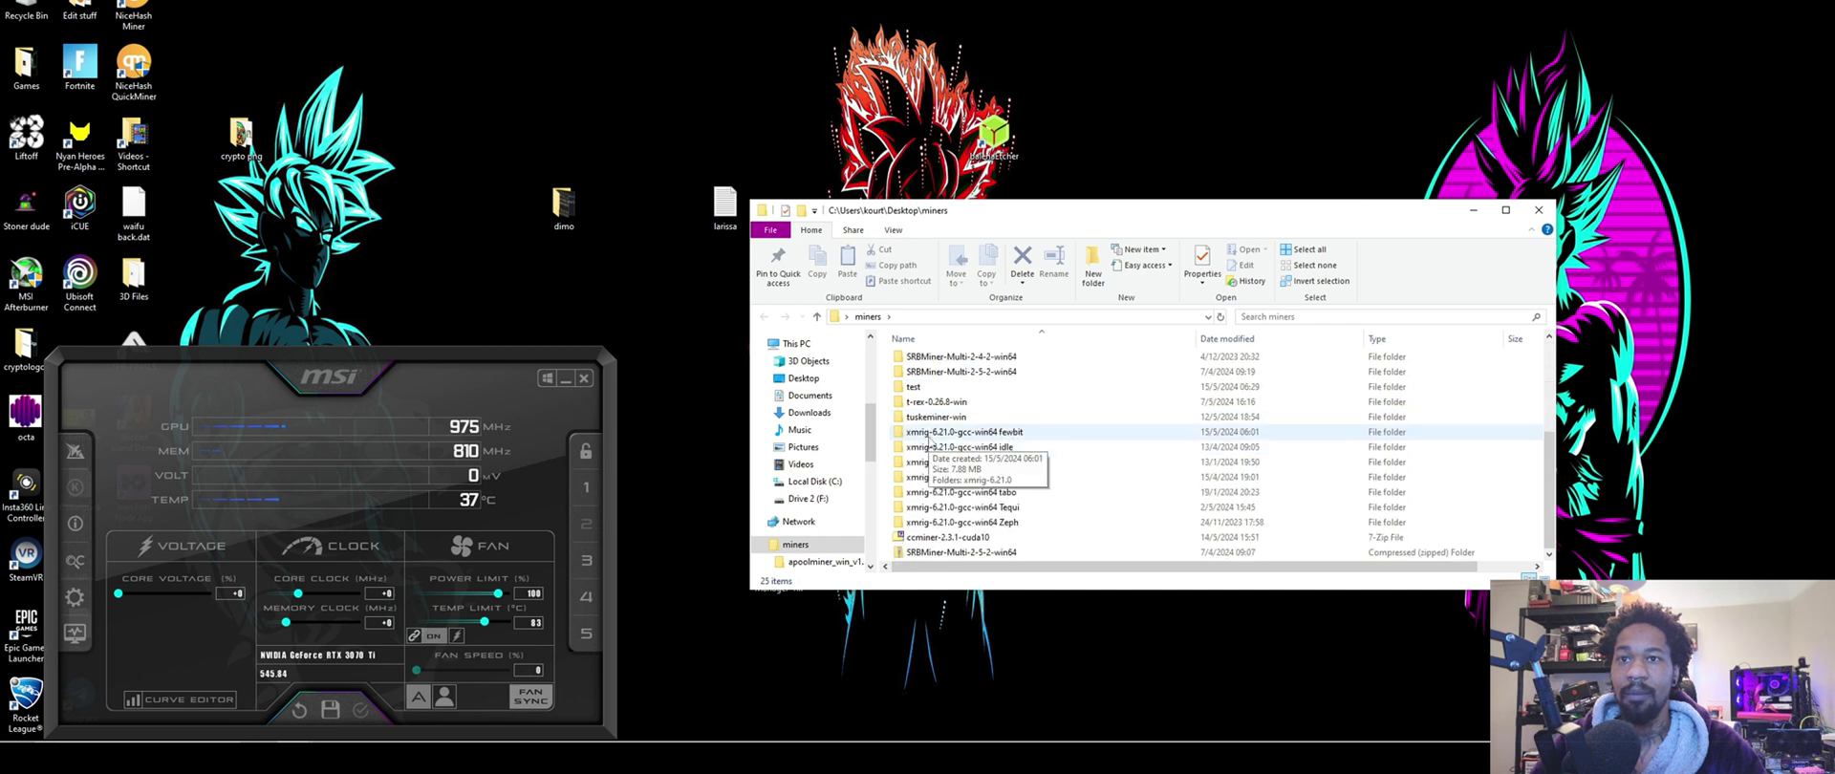
{"action": "scroll", "coordinate": [965, 468], "scroll_direction": "down", "scroll_amount": 3}
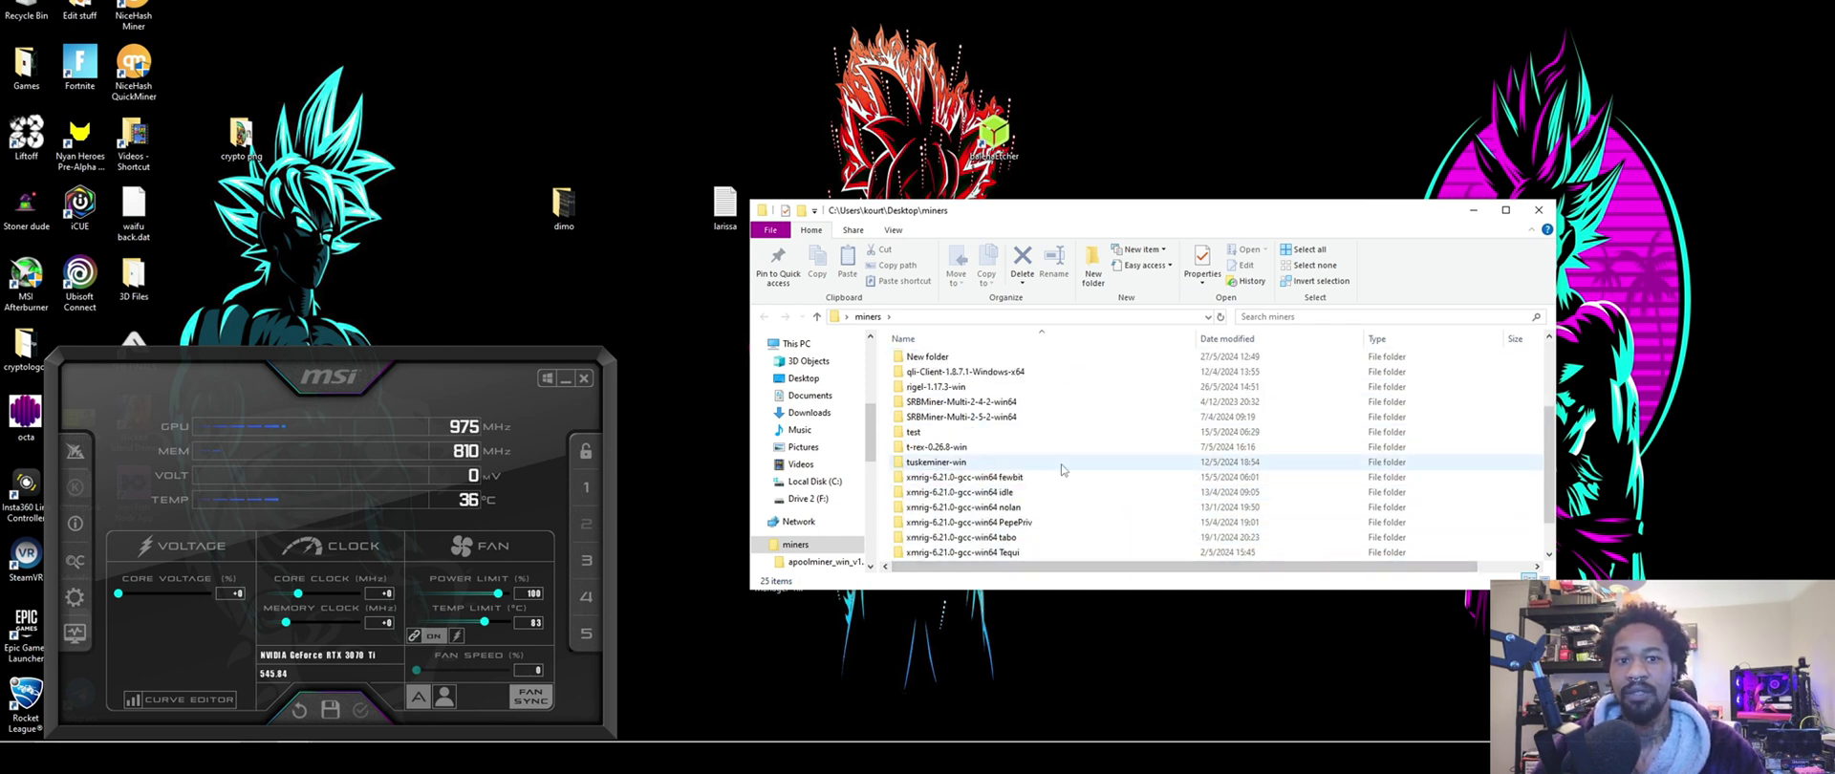
{"action": "scroll", "coordinate": [1035, 507], "scroll_direction": "up", "scroll_amount": 3}
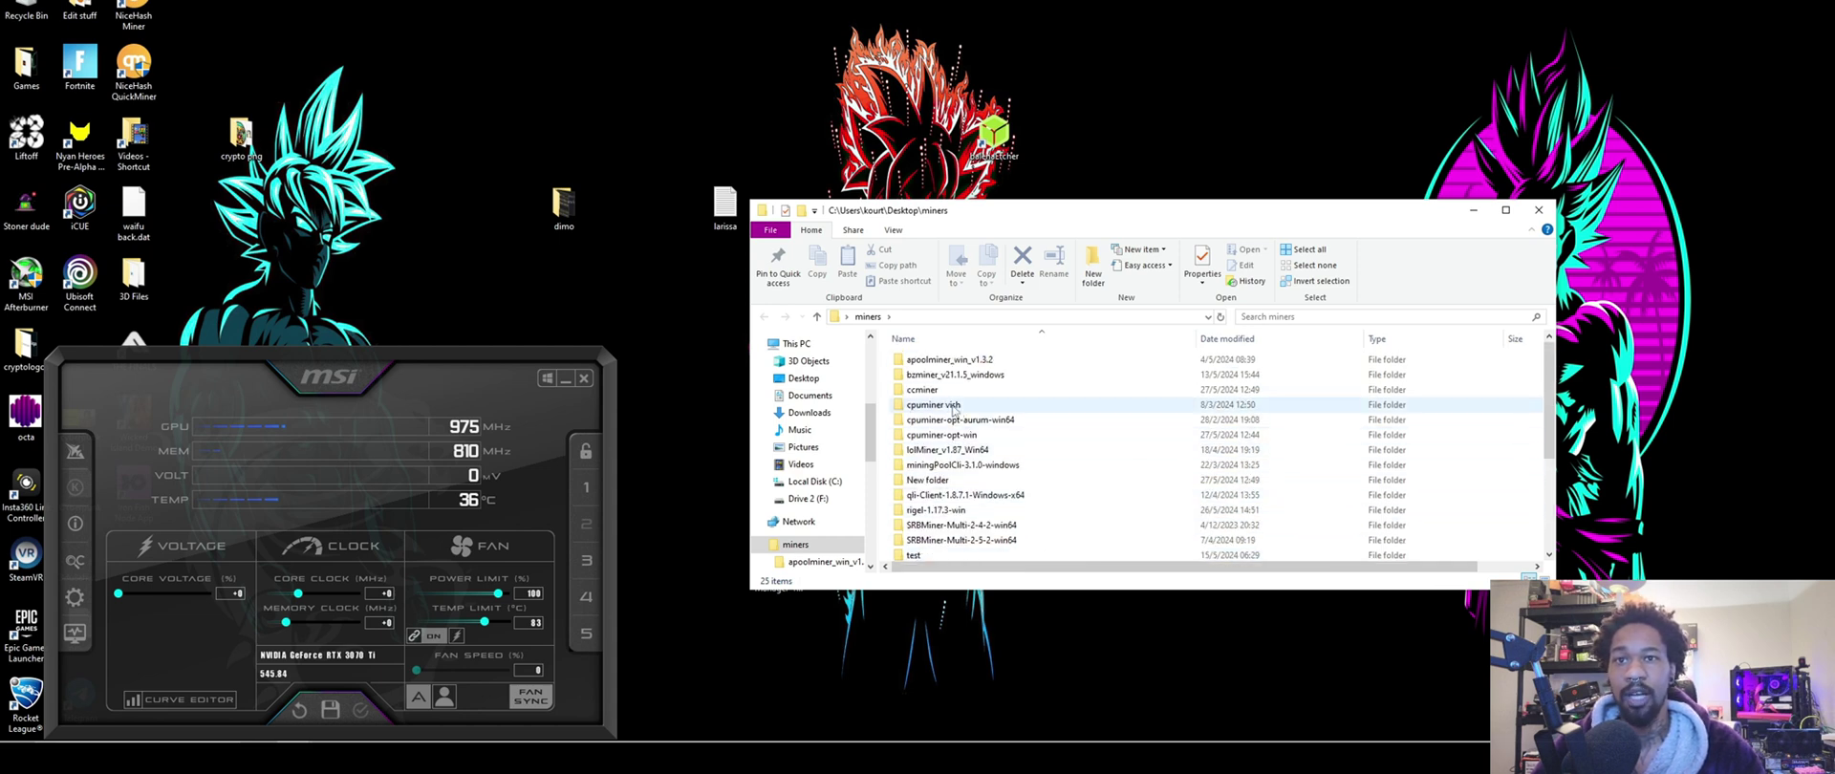
{"action": "left_click", "coordinate": [925, 391]}
{"action": "double_click", "coordinate": [925, 391]}
{"action": "double_click", "coordinate": [939, 365]}
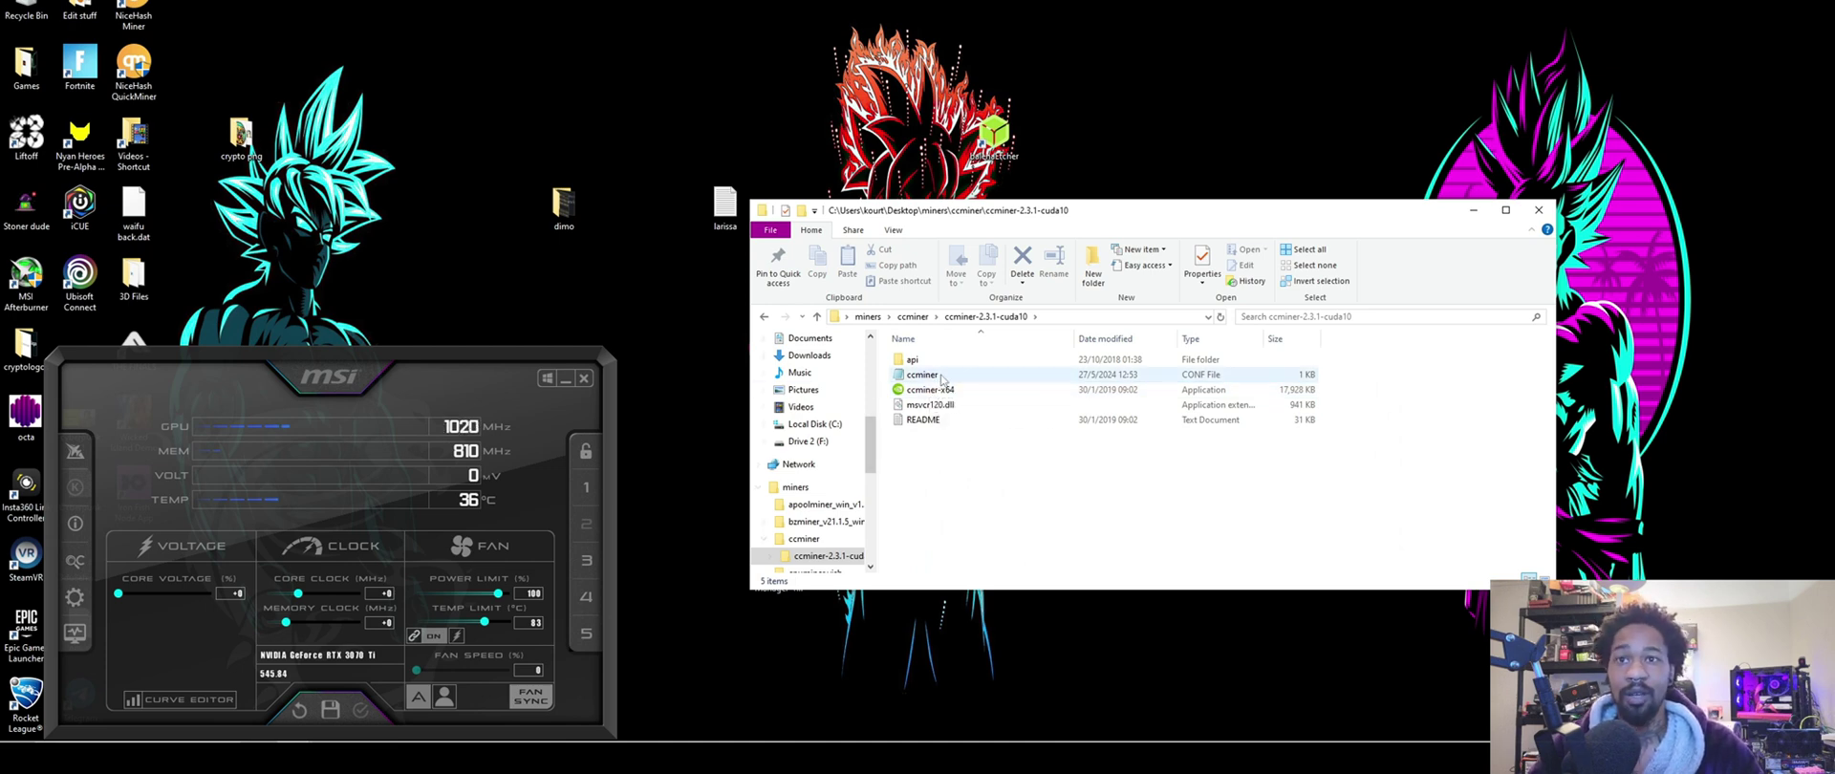
Open the ccminer config in Notepad, mark its keccakc algo value, and return to Chrome.
{"action": "right_click", "coordinate": [932, 382]}
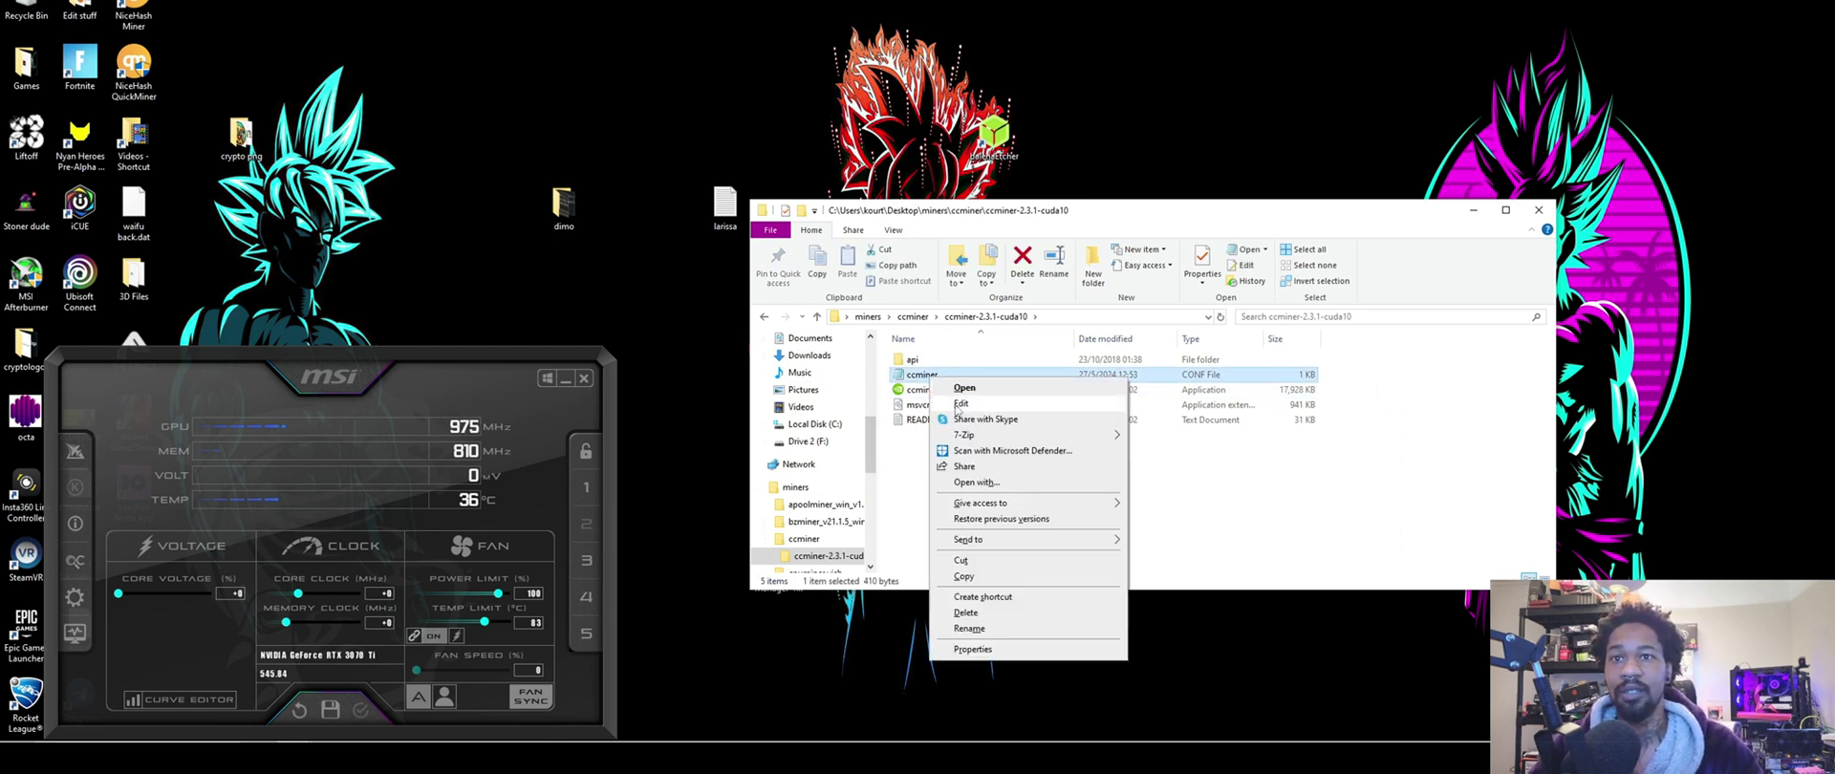
{"action": "left_click", "coordinate": [956, 406]}
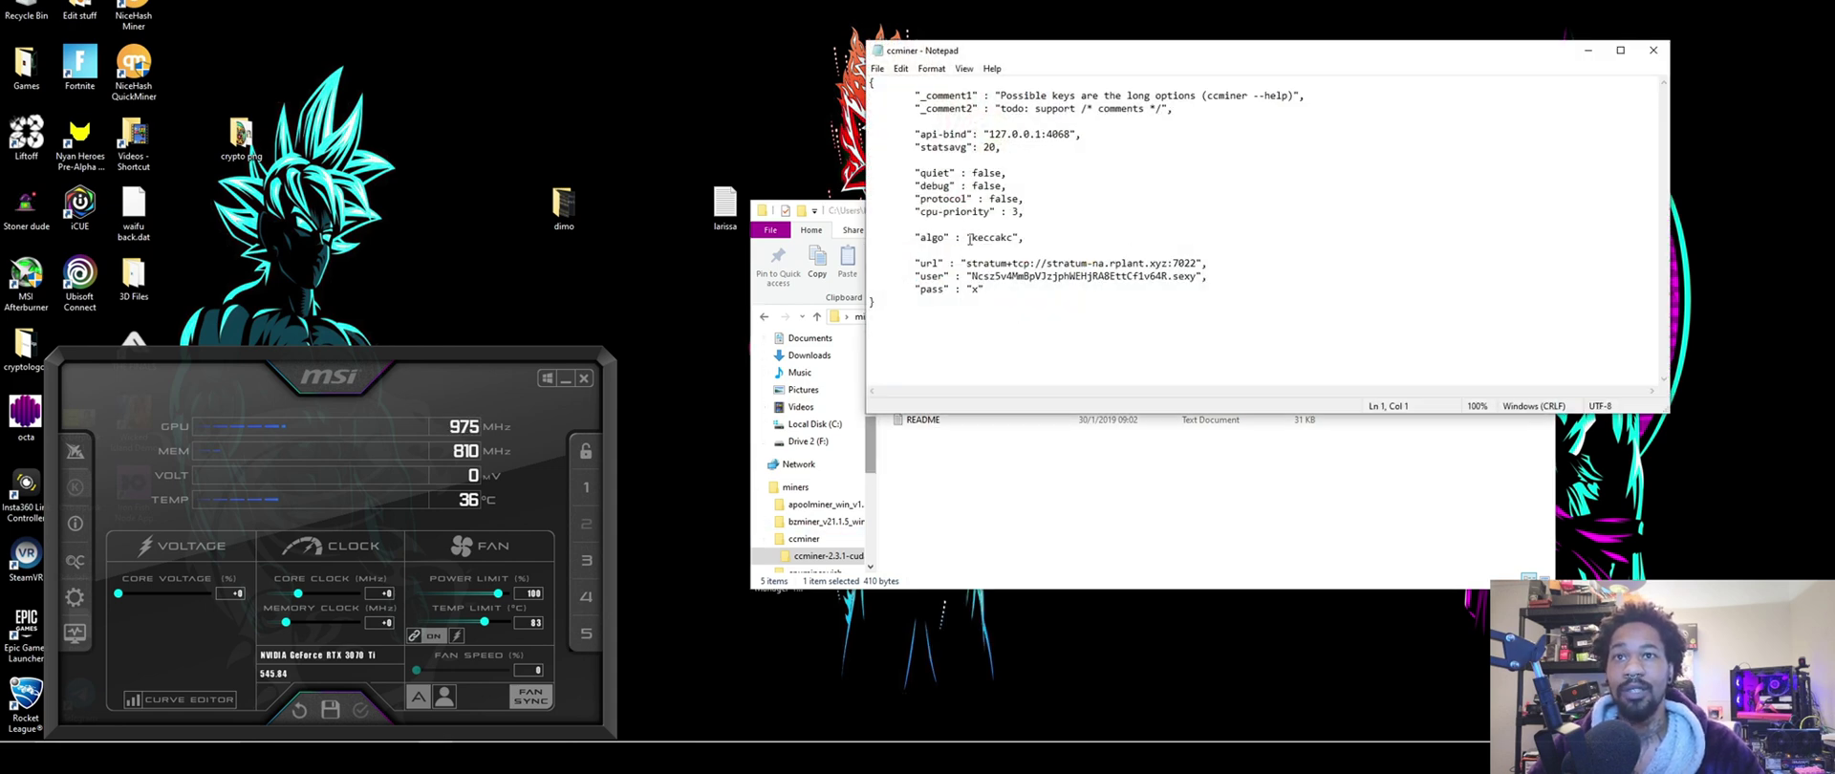
{"action": "left_click_drag", "start_coordinate": [970, 237], "coordinate": [1019, 237]}
{"action": "mouse_move", "coordinate": [411, 734]}
{"action": "left_click", "coordinate": [331, 731]}
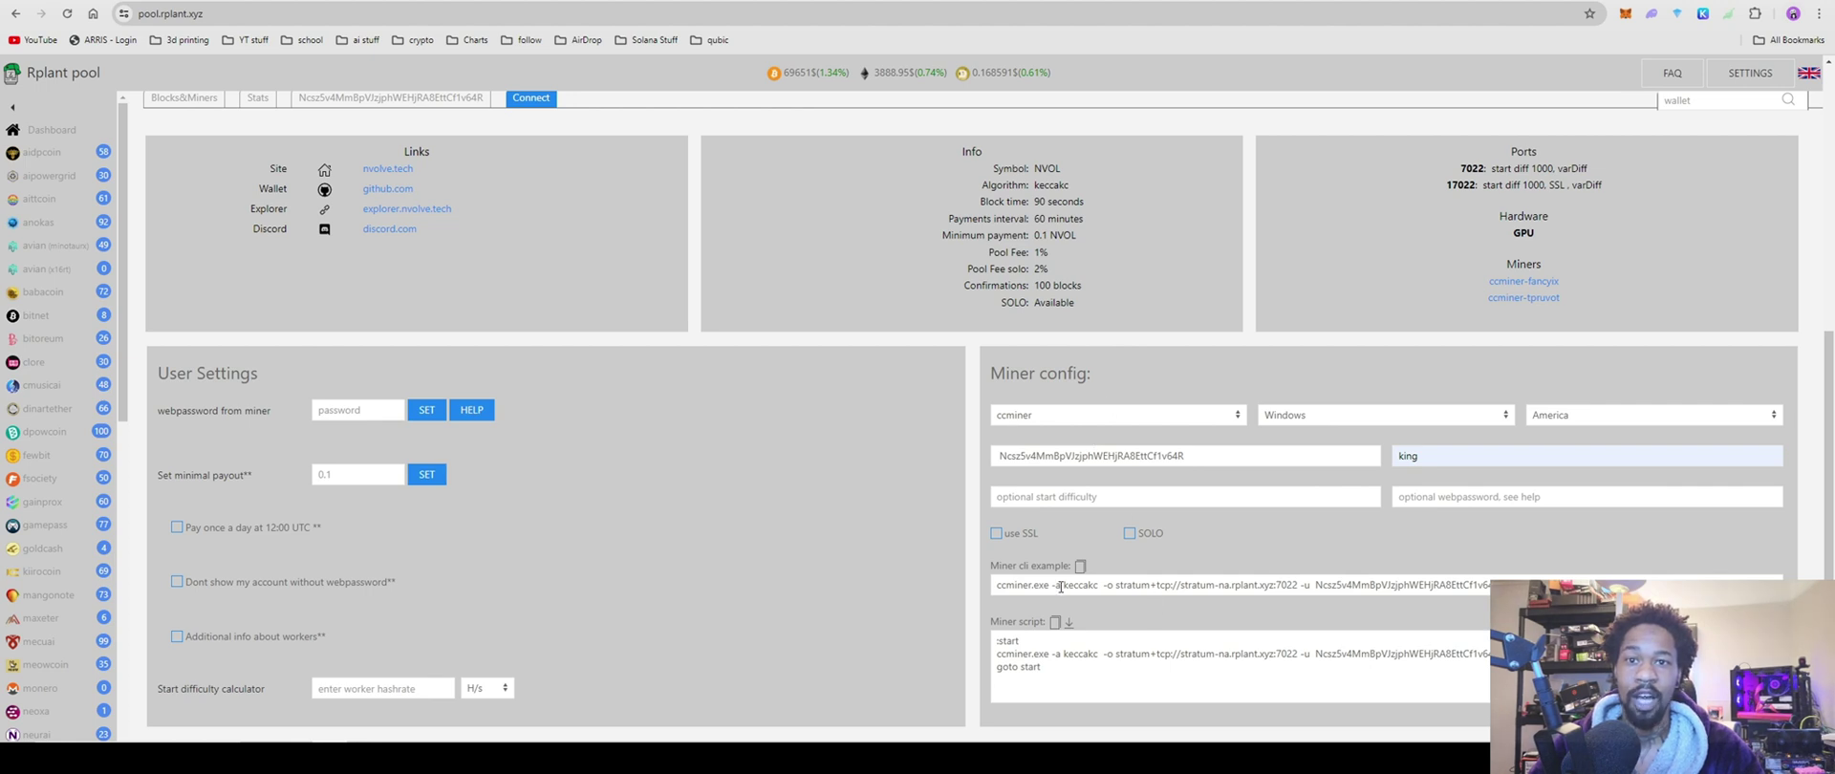
Select keccakc in the pool's miner command and the matching algo value in Notepad.
{"action": "left_click_drag", "start_coordinate": [1064, 584], "coordinate": [1096, 586]}
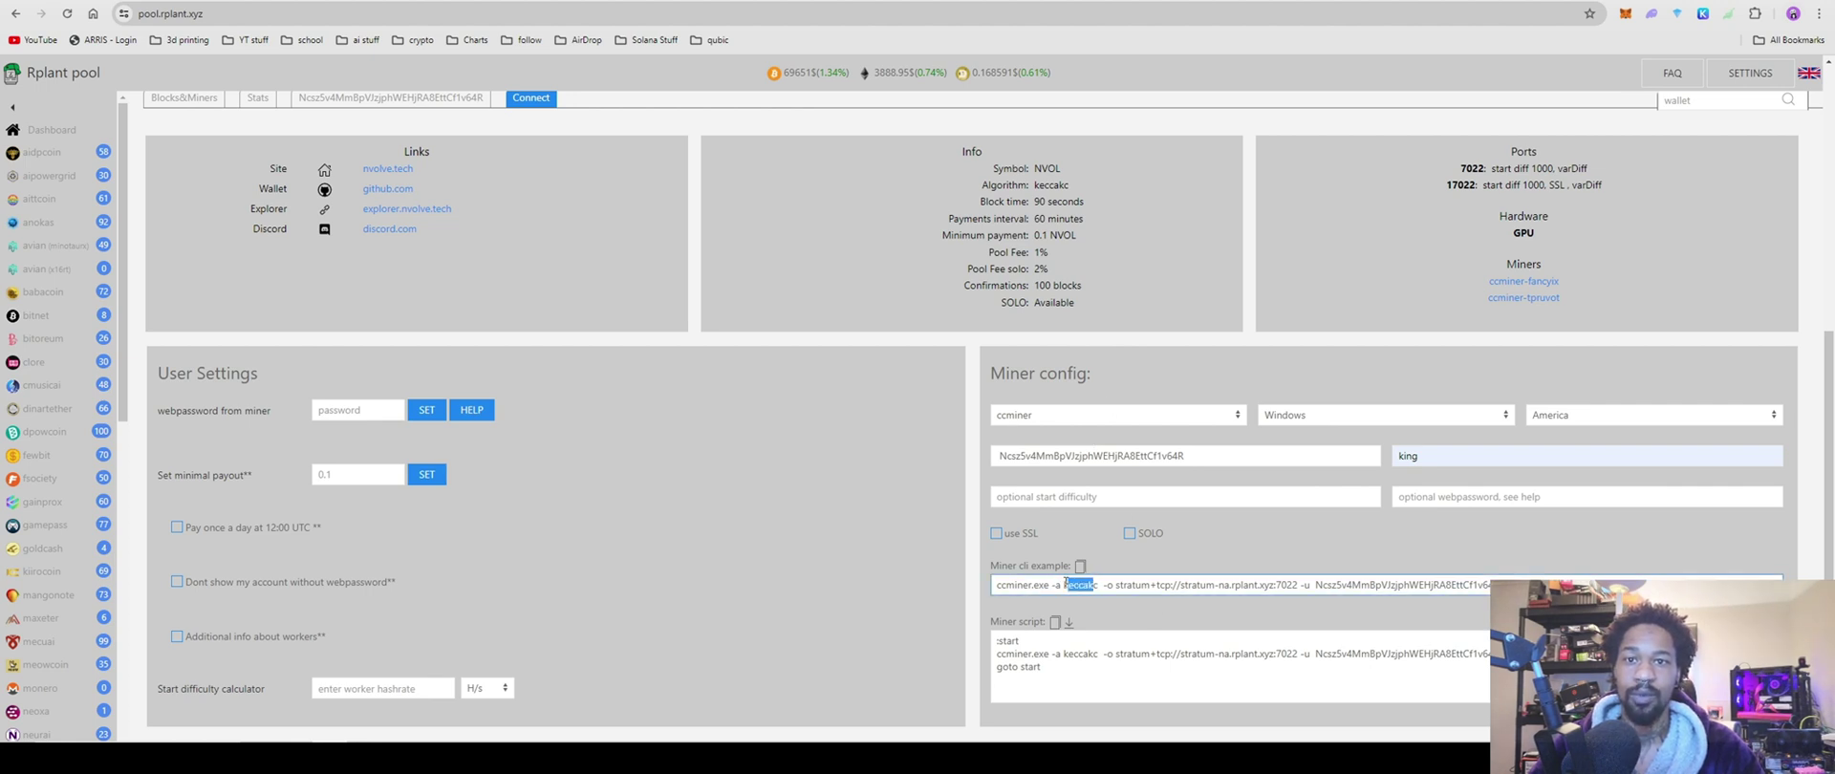
{"action": "double_click", "coordinate": [1075, 585]}
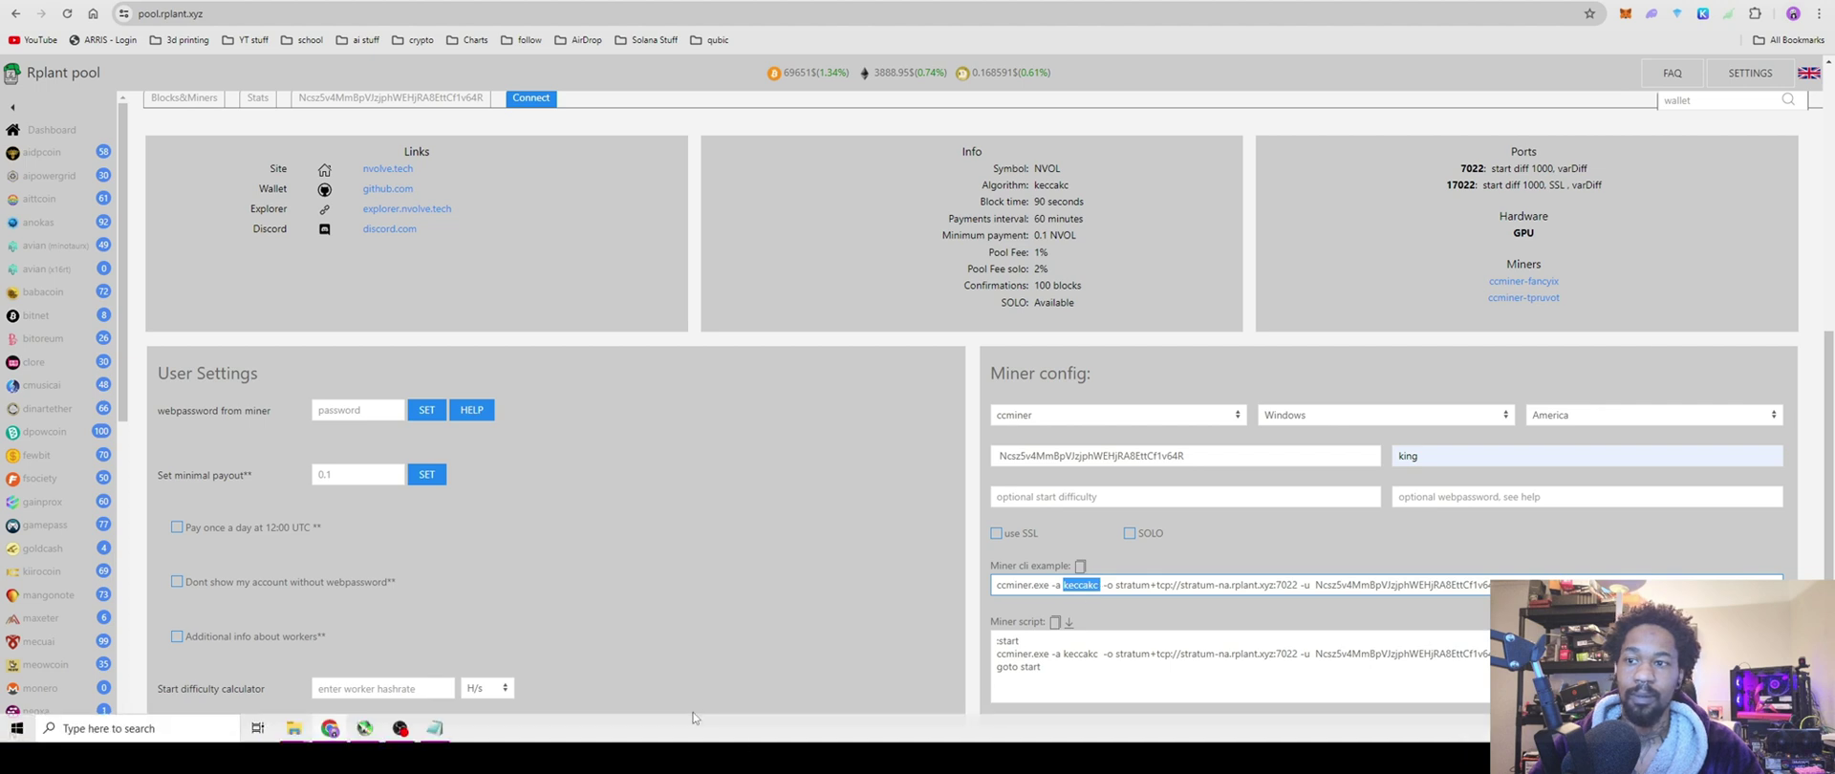
{"action": "left_click", "coordinate": [441, 738]}
{"action": "double_click", "coordinate": [1000, 238]}
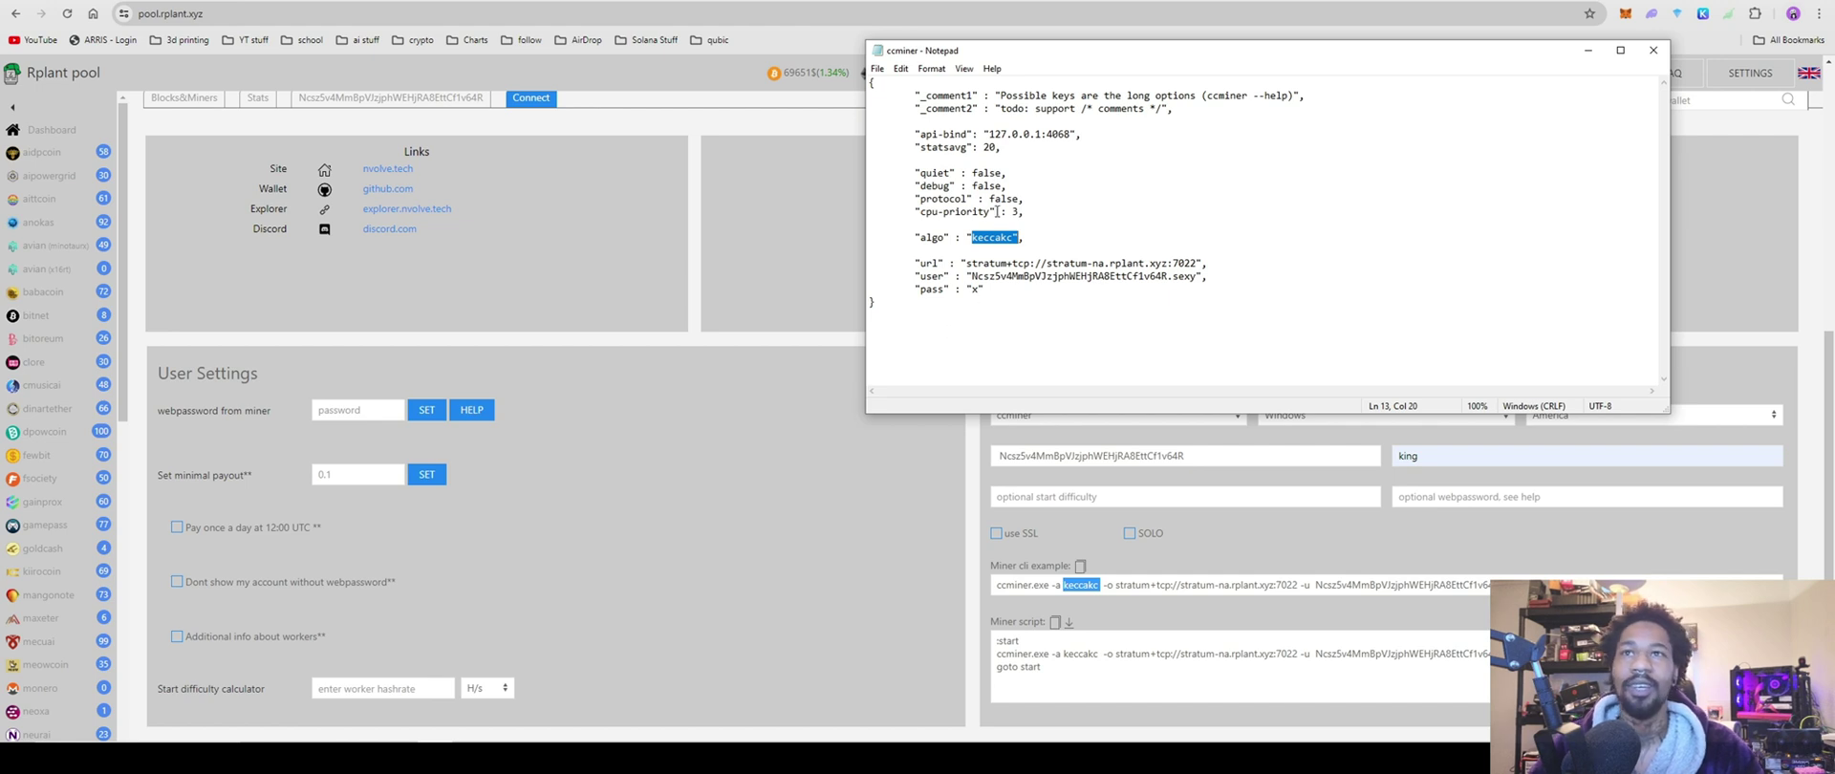
Close the ccminer config file in Notepad, returning to the ccminer-2.3.1-cuda10 folder.
{"action": "left_click", "coordinate": [876, 68]}
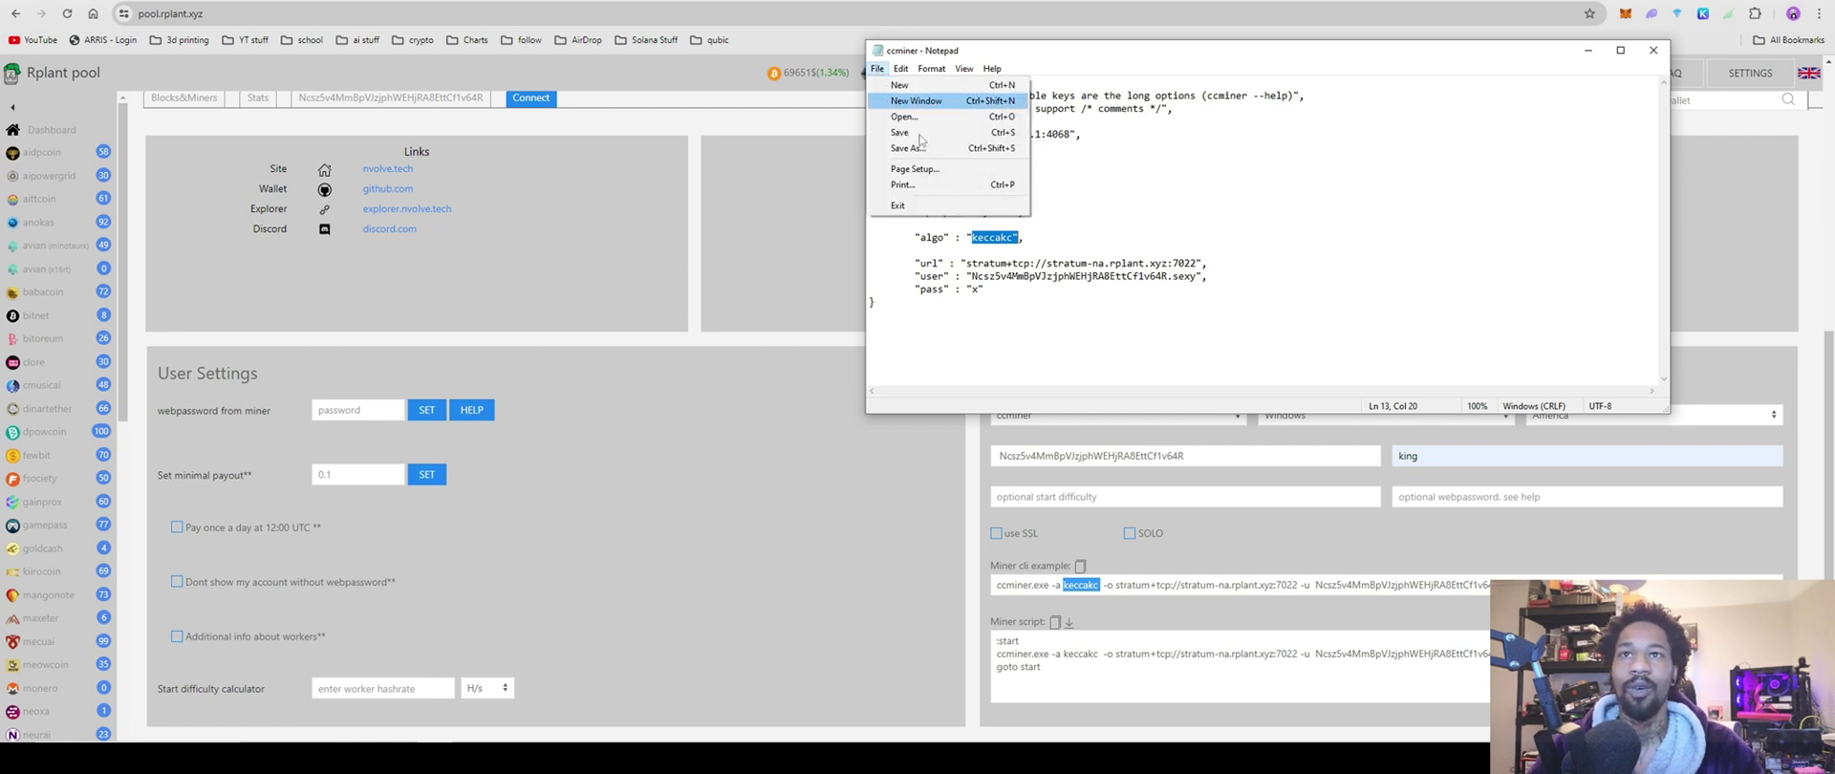
{"action": "left_click", "coordinate": [1652, 50]}
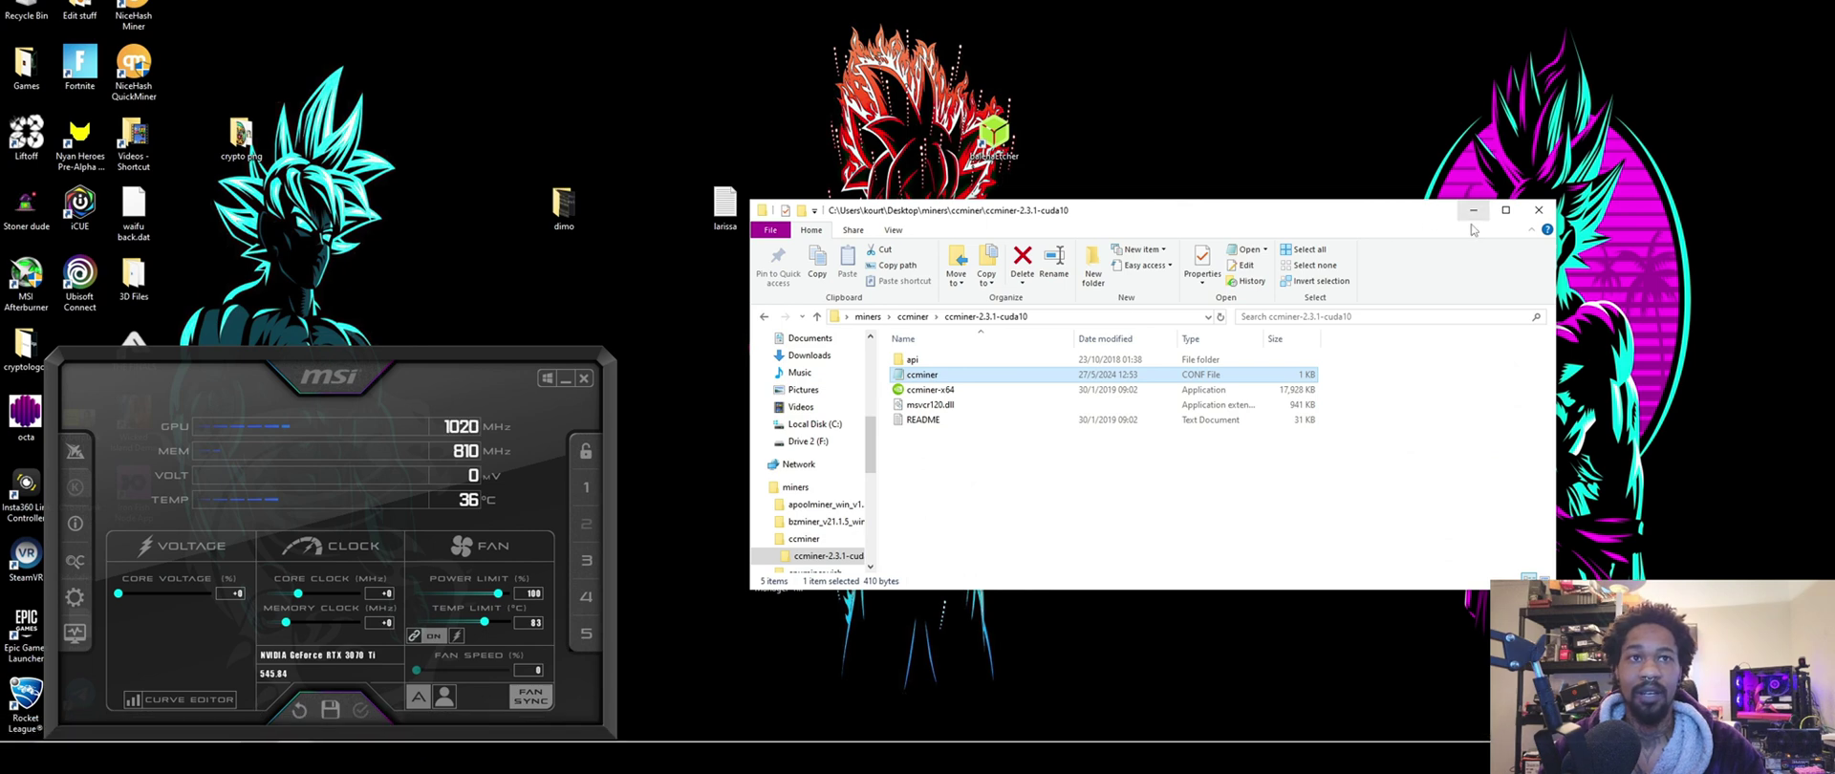
Go up to the miners folder and open cpuminer-opt-win, scrolling to its nvolve batch file.
{"action": "left_click", "coordinate": [913, 316]}
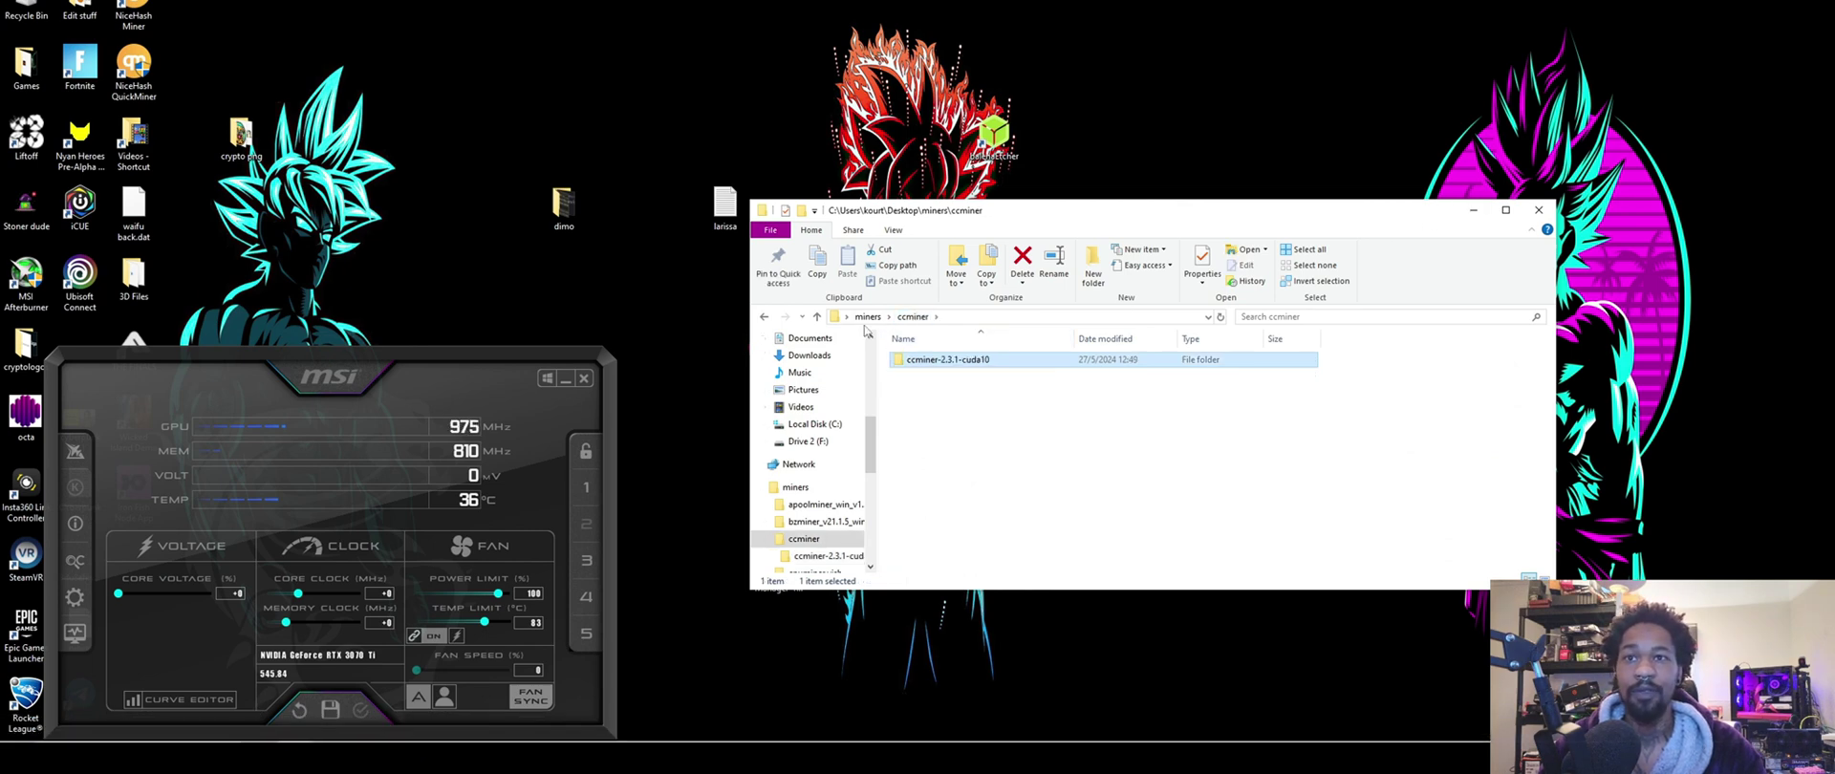
{"action": "left_click", "coordinate": [865, 318]}
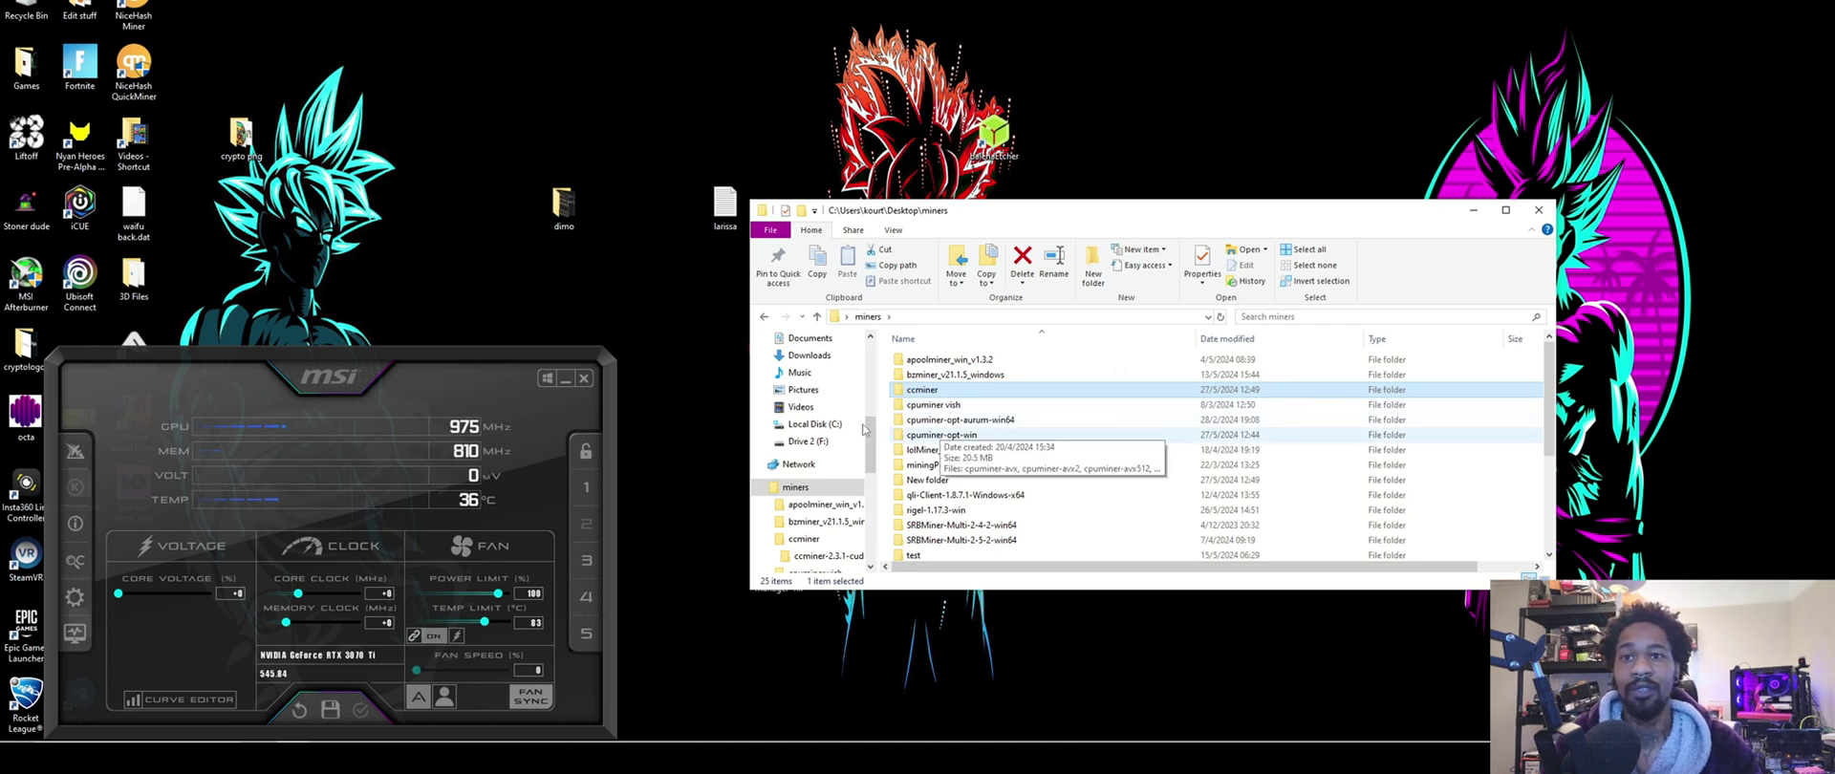
{"action": "double_click", "coordinate": [940, 437]}
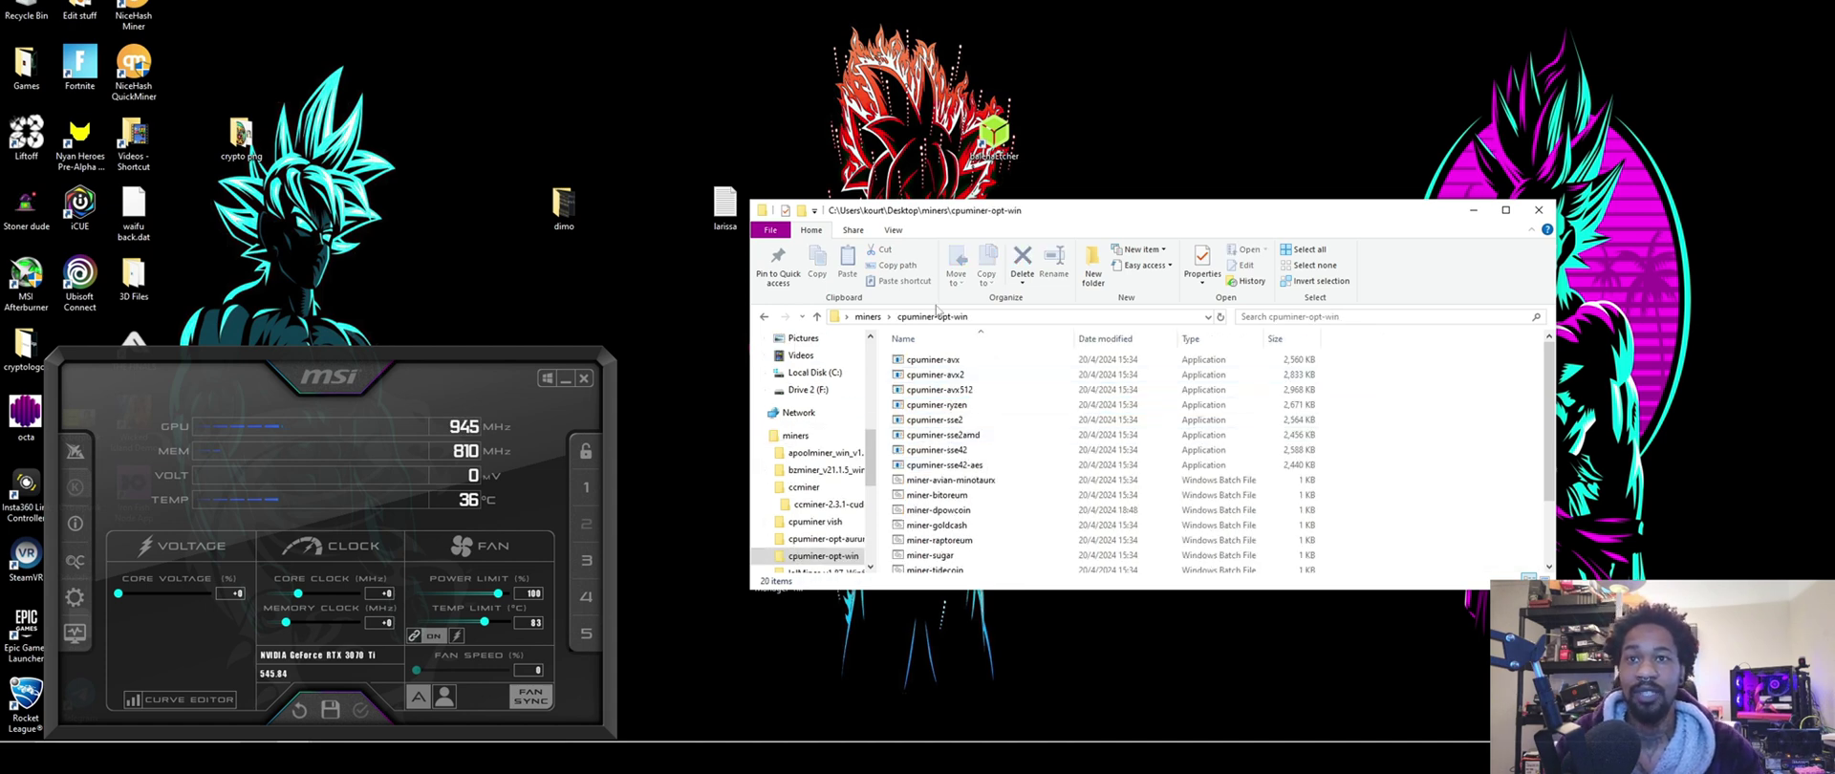
{"action": "scroll", "coordinate": [946, 401], "scroll_direction": "down", "scroll_amount": 2}
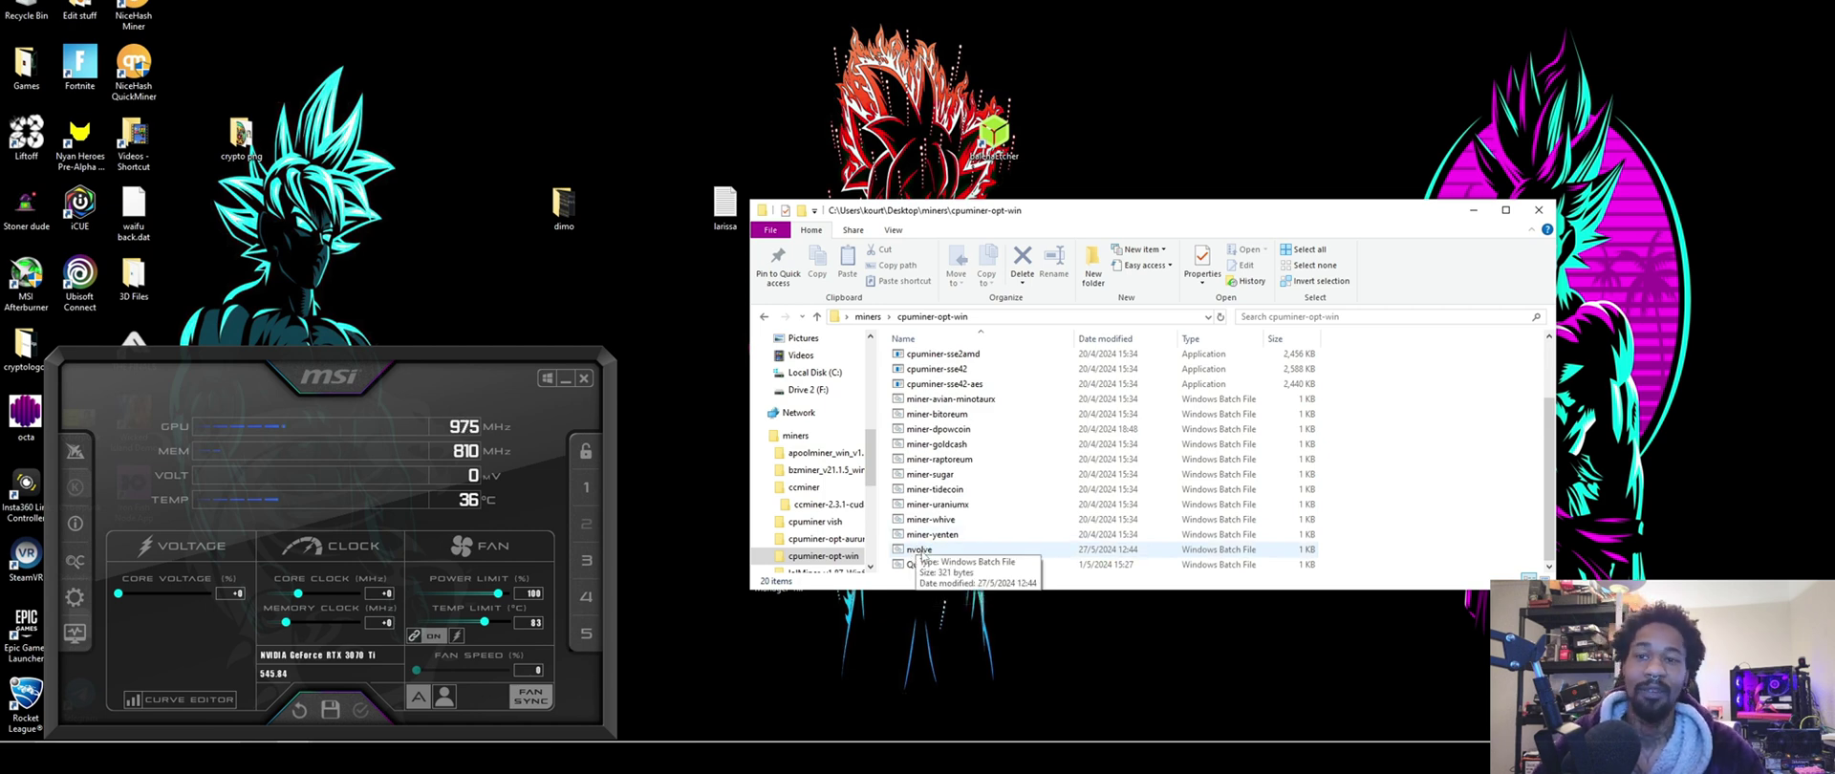
Copy the miner-sugar batch file after checking the nvolve file's options.
{"action": "right_click", "coordinate": [922, 554]}
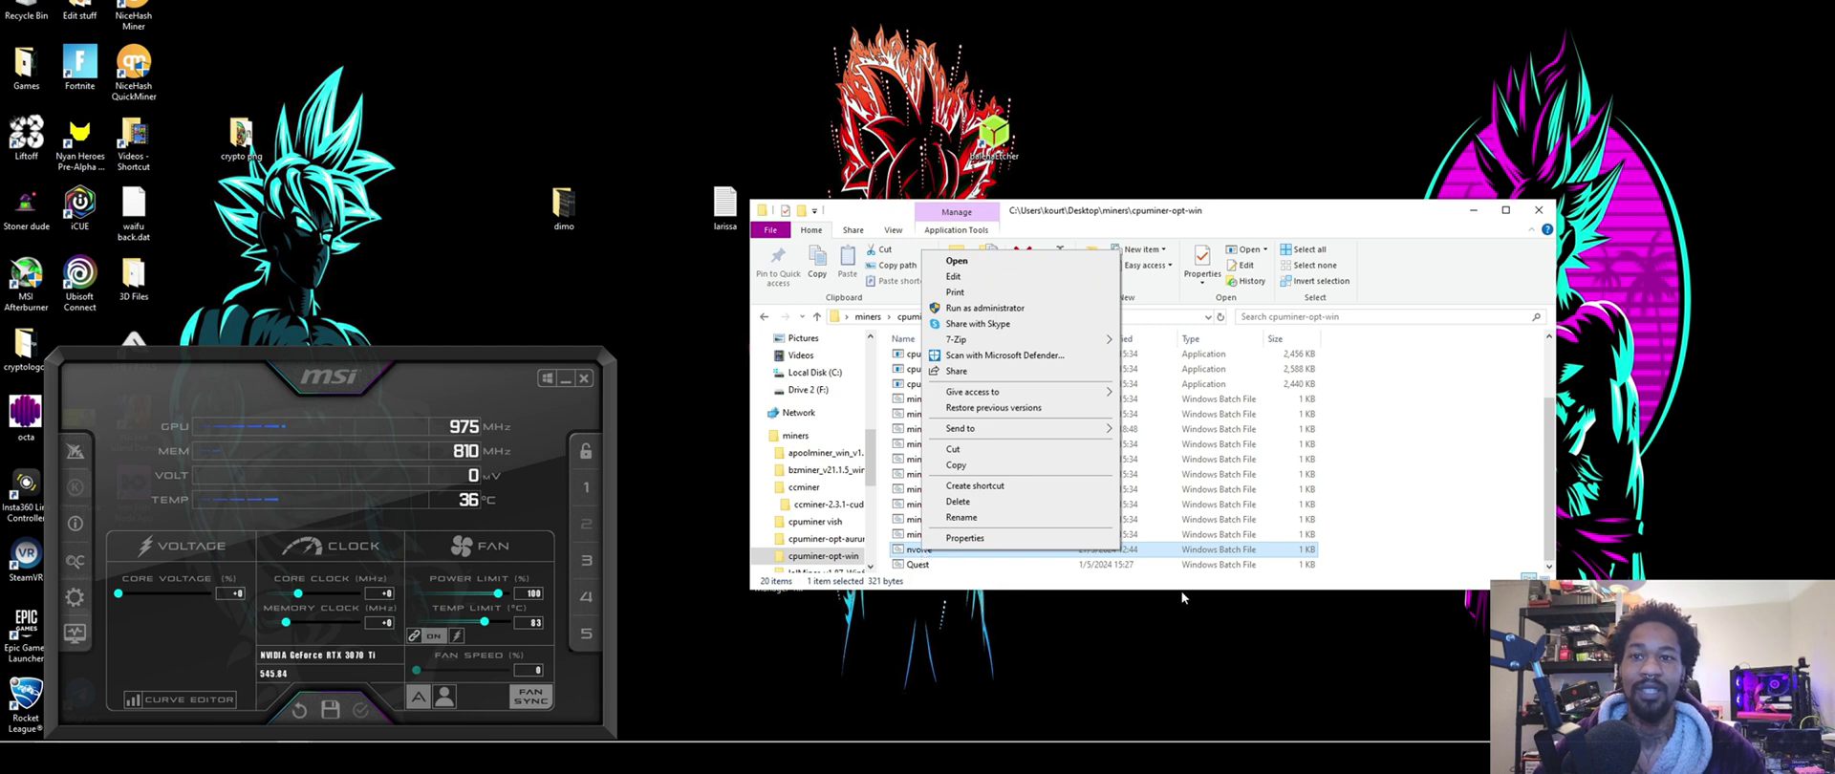
{"action": "key", "text": "Escape"}
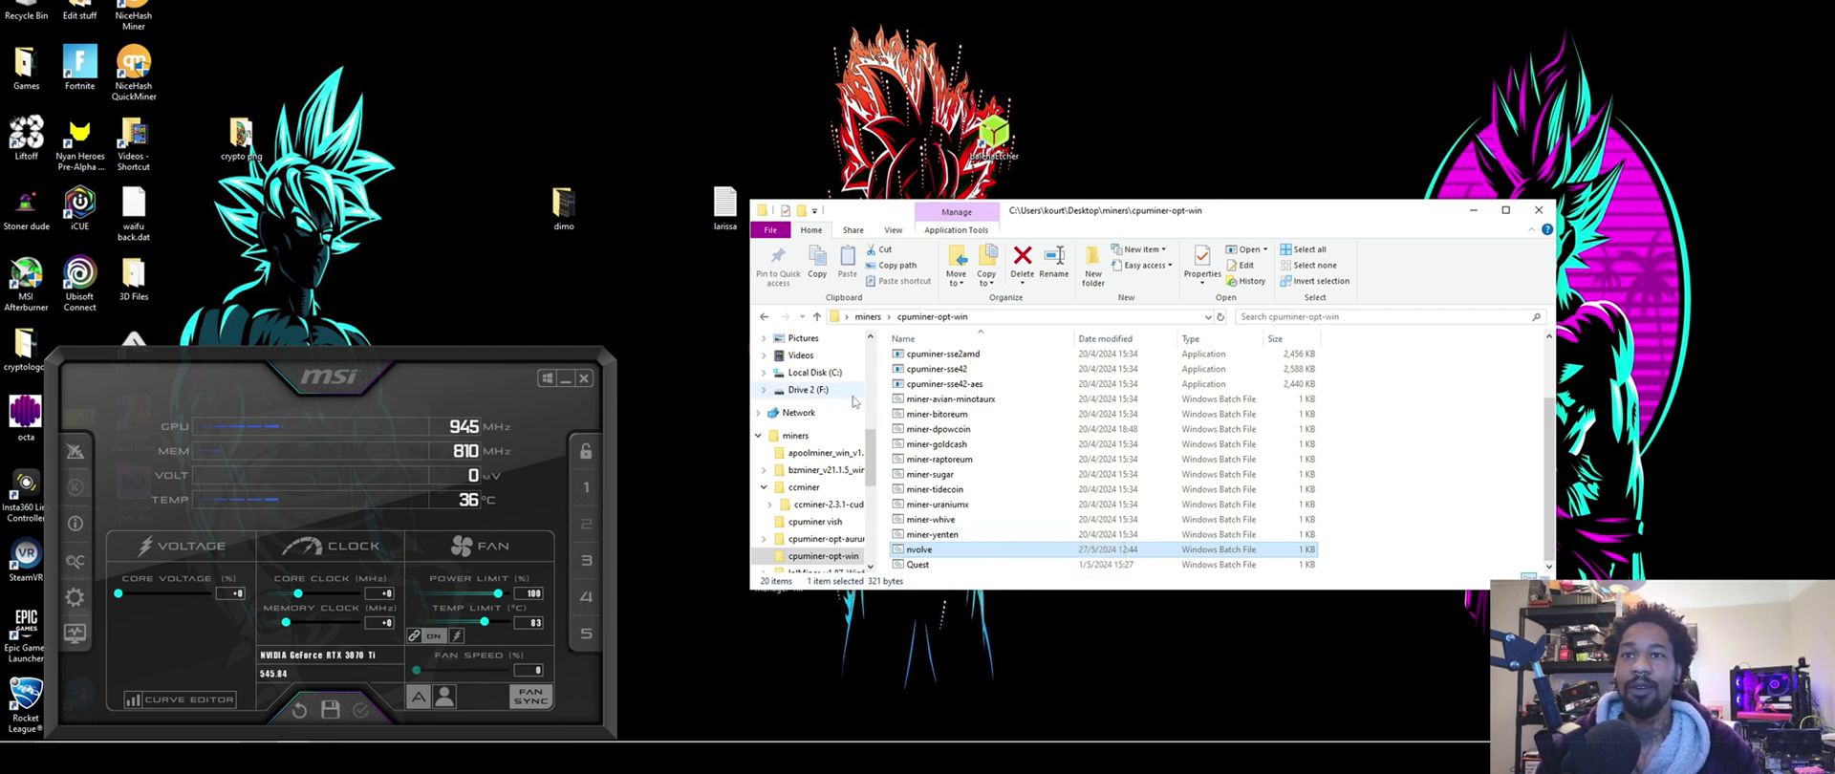
{"action": "right_click", "coordinate": [919, 552]}
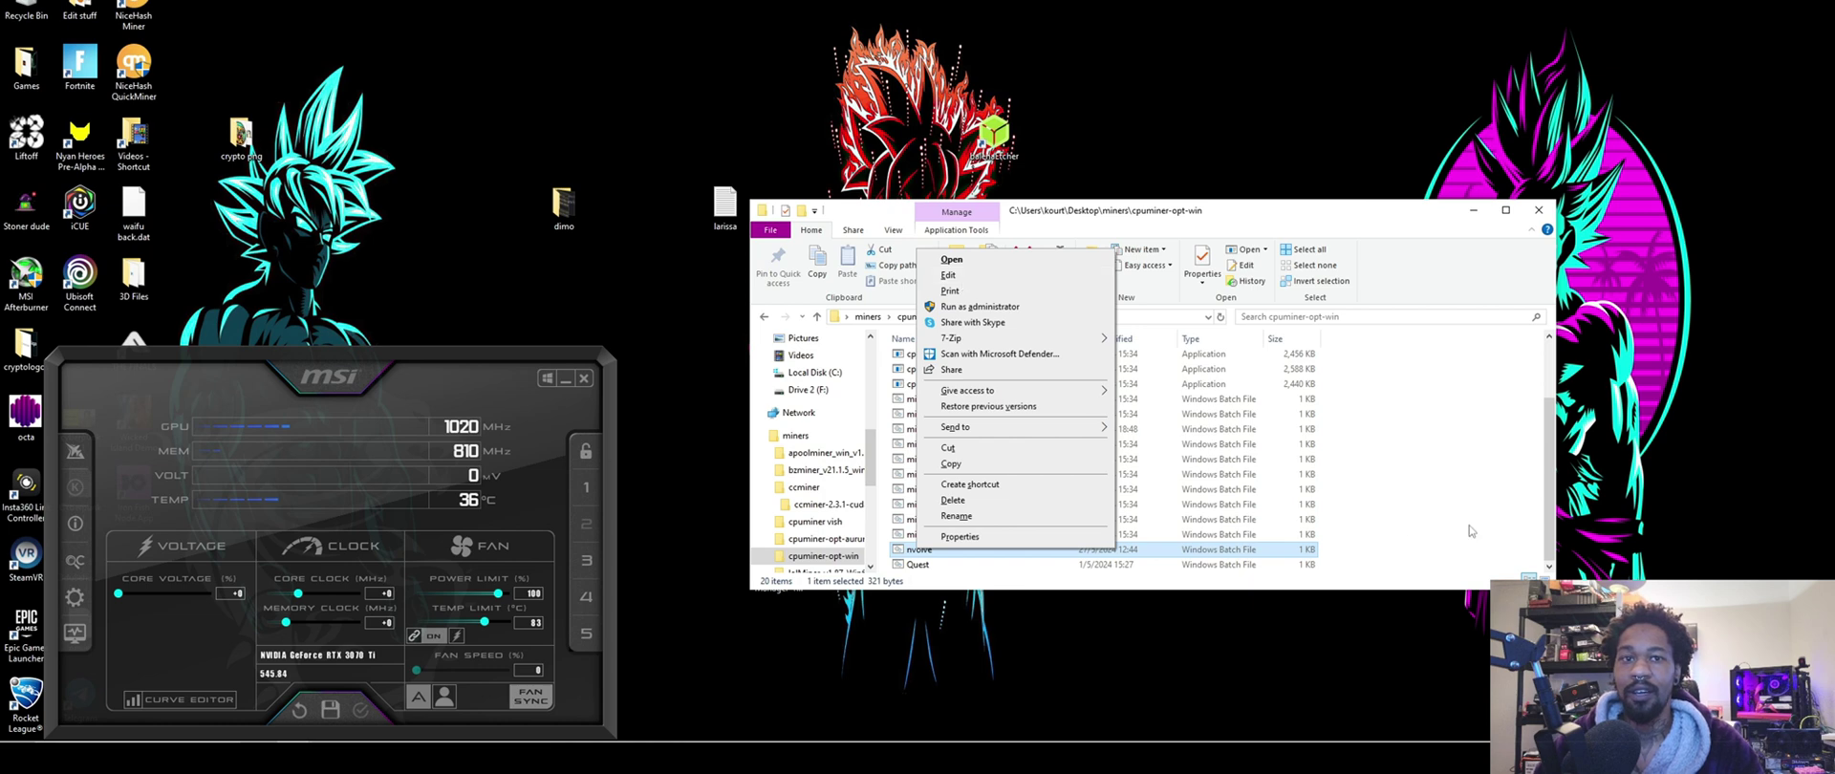
{"action": "left_click", "coordinate": [932, 474]}
{"action": "left_click", "coordinate": [931, 474]}
{"action": "right_click", "coordinate": [934, 470]}
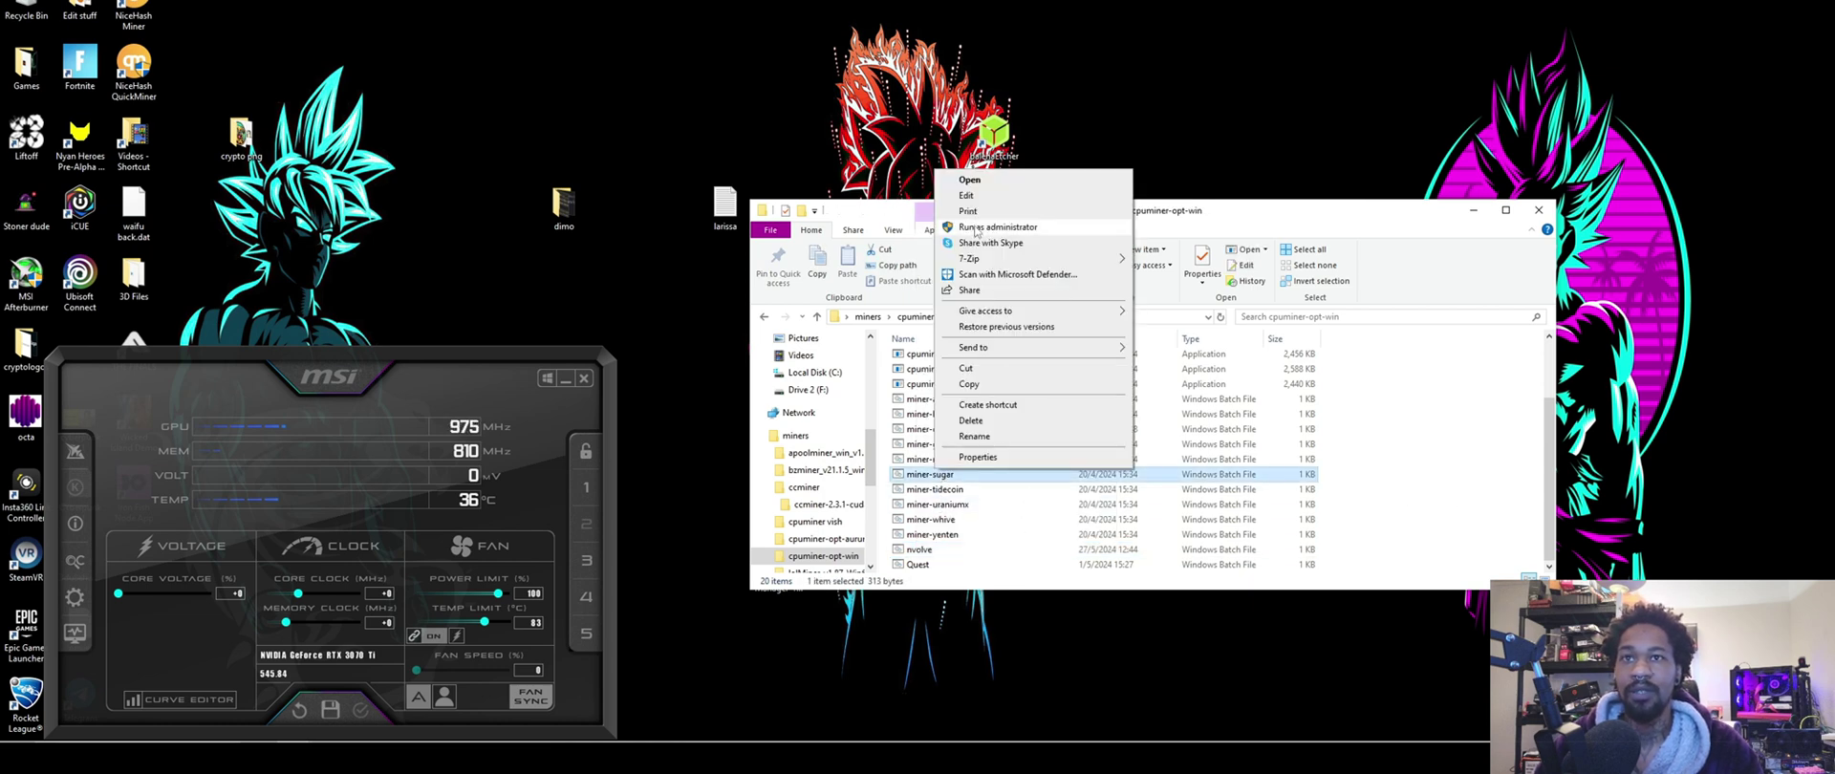
{"action": "left_click", "coordinate": [970, 384]}
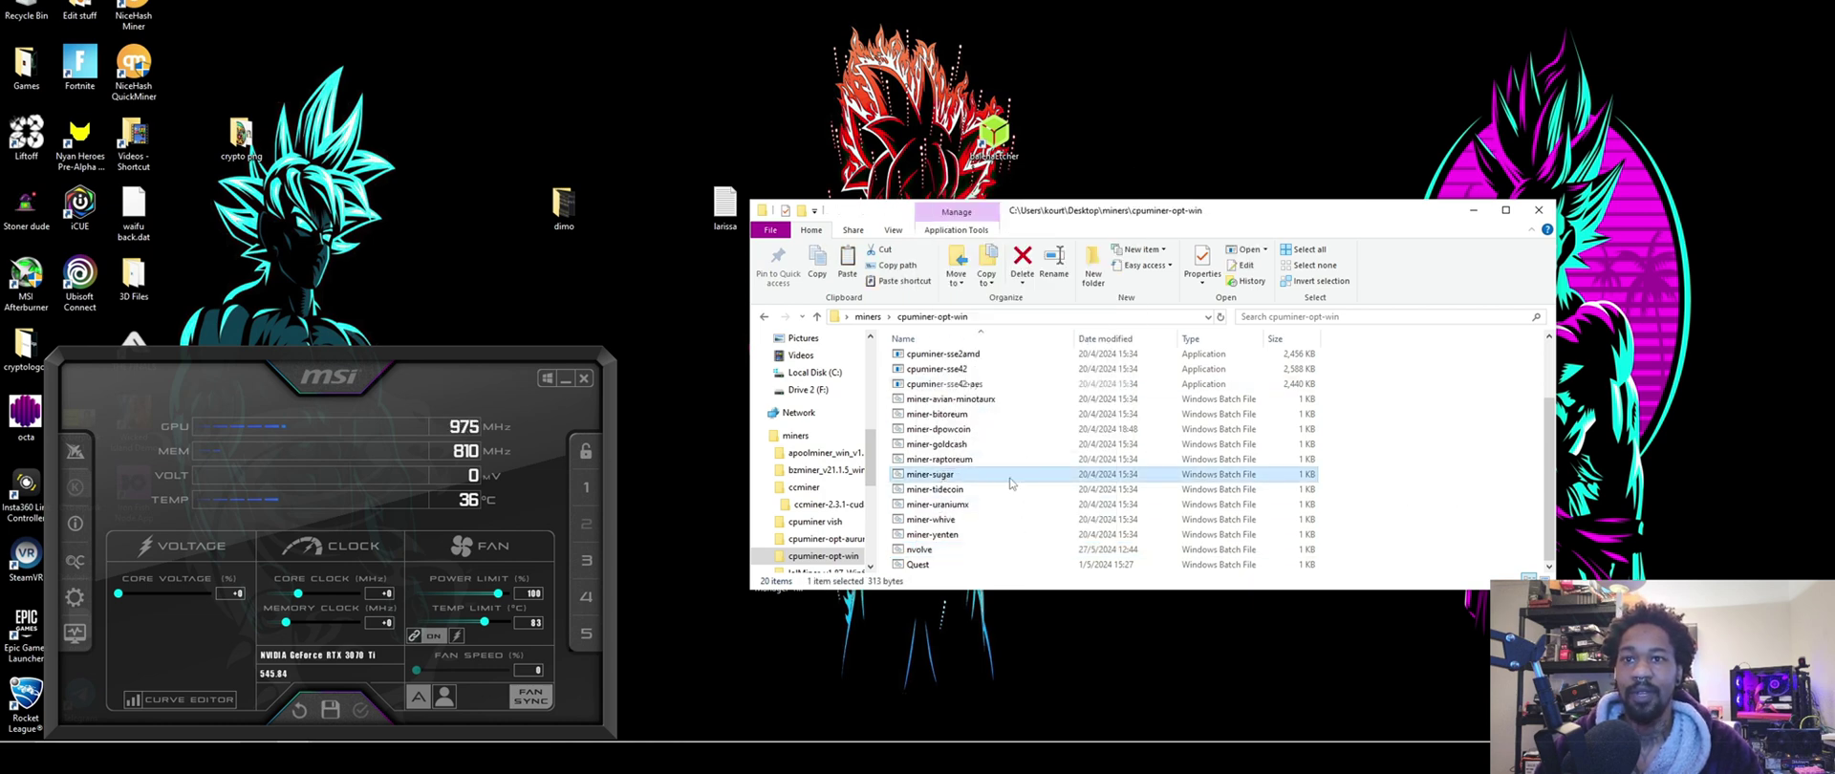
Paste a copy of miner-sugar into the cpuminer-opt-win folder, dismissing an accidental launch warning.
{"action": "right_click", "coordinate": [1012, 475]}
{"action": "key", "text": "Escape"}
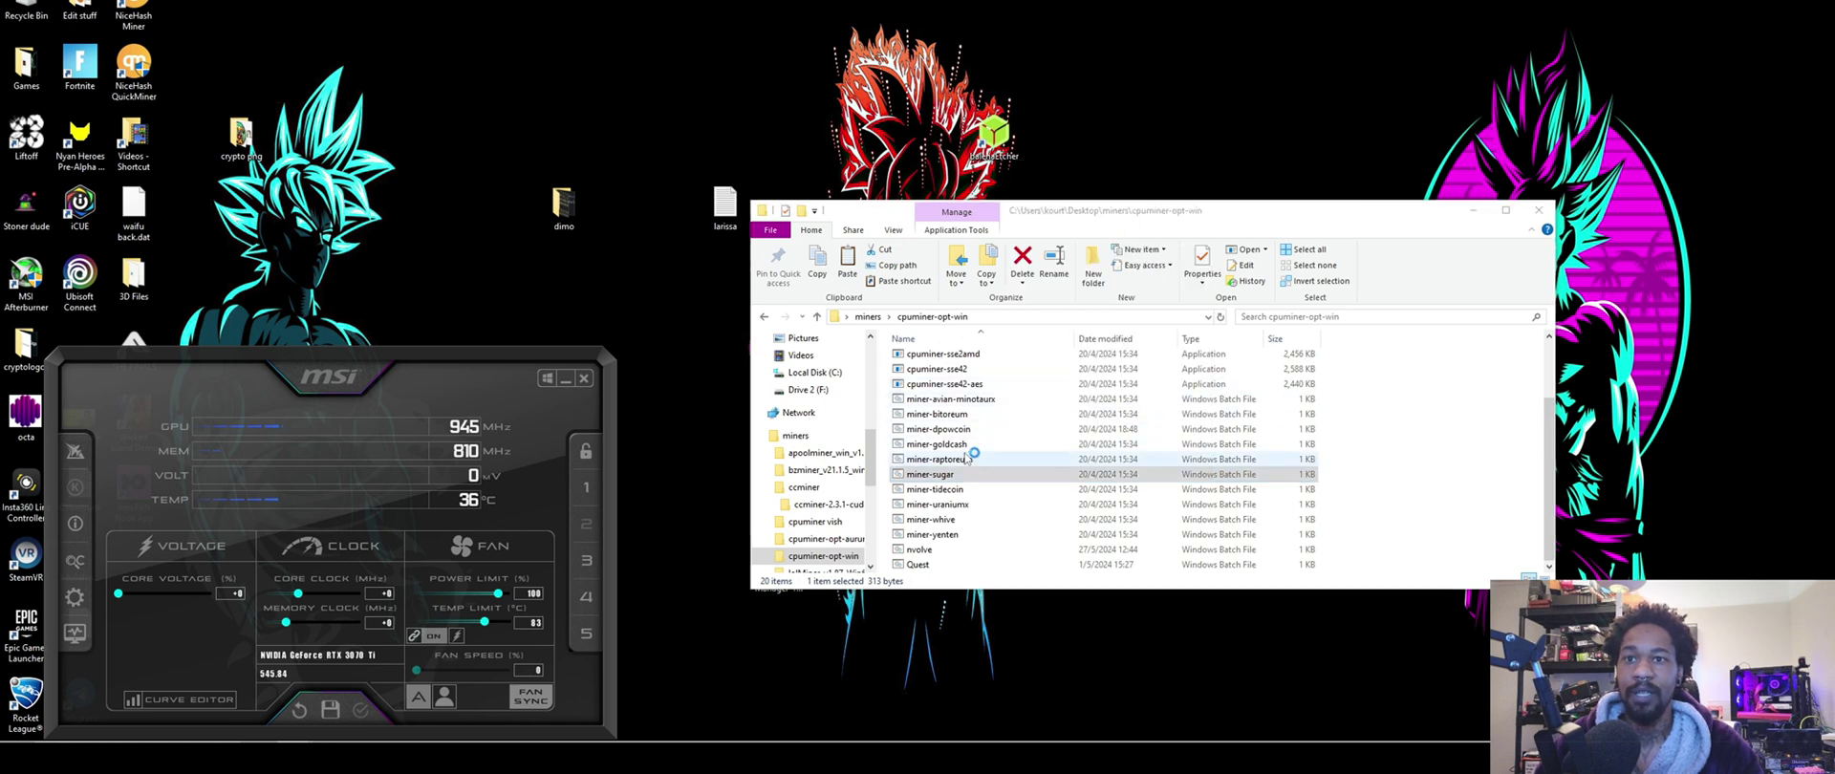
{"action": "double_click", "coordinate": [951, 472]}
{"action": "left_click", "coordinate": [1090, 177]}
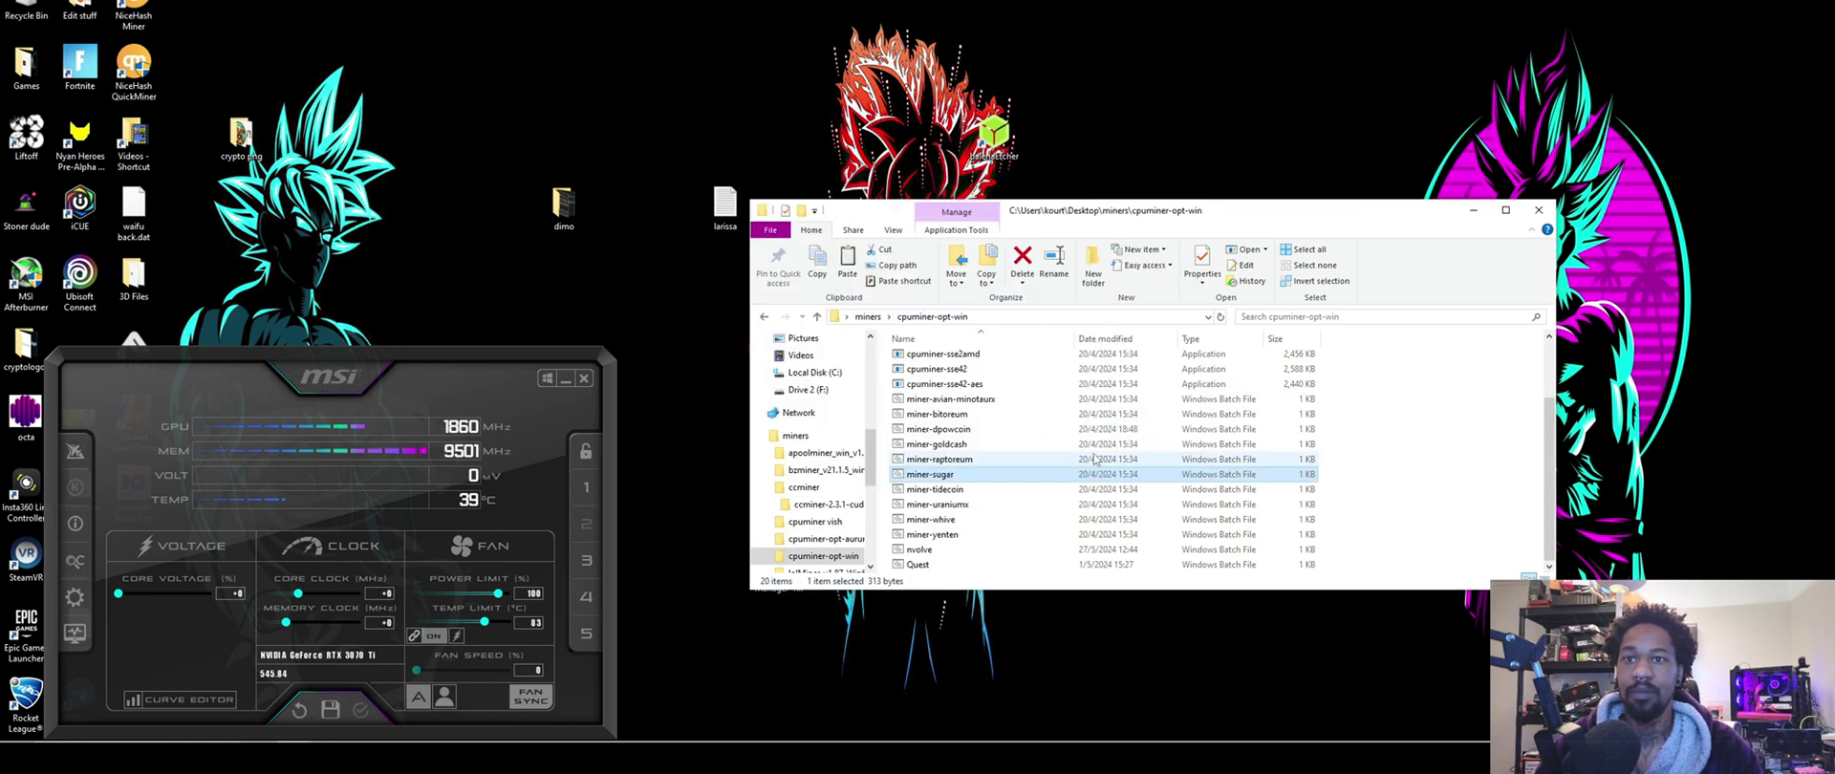
{"action": "right_click", "coordinate": [1049, 428]}
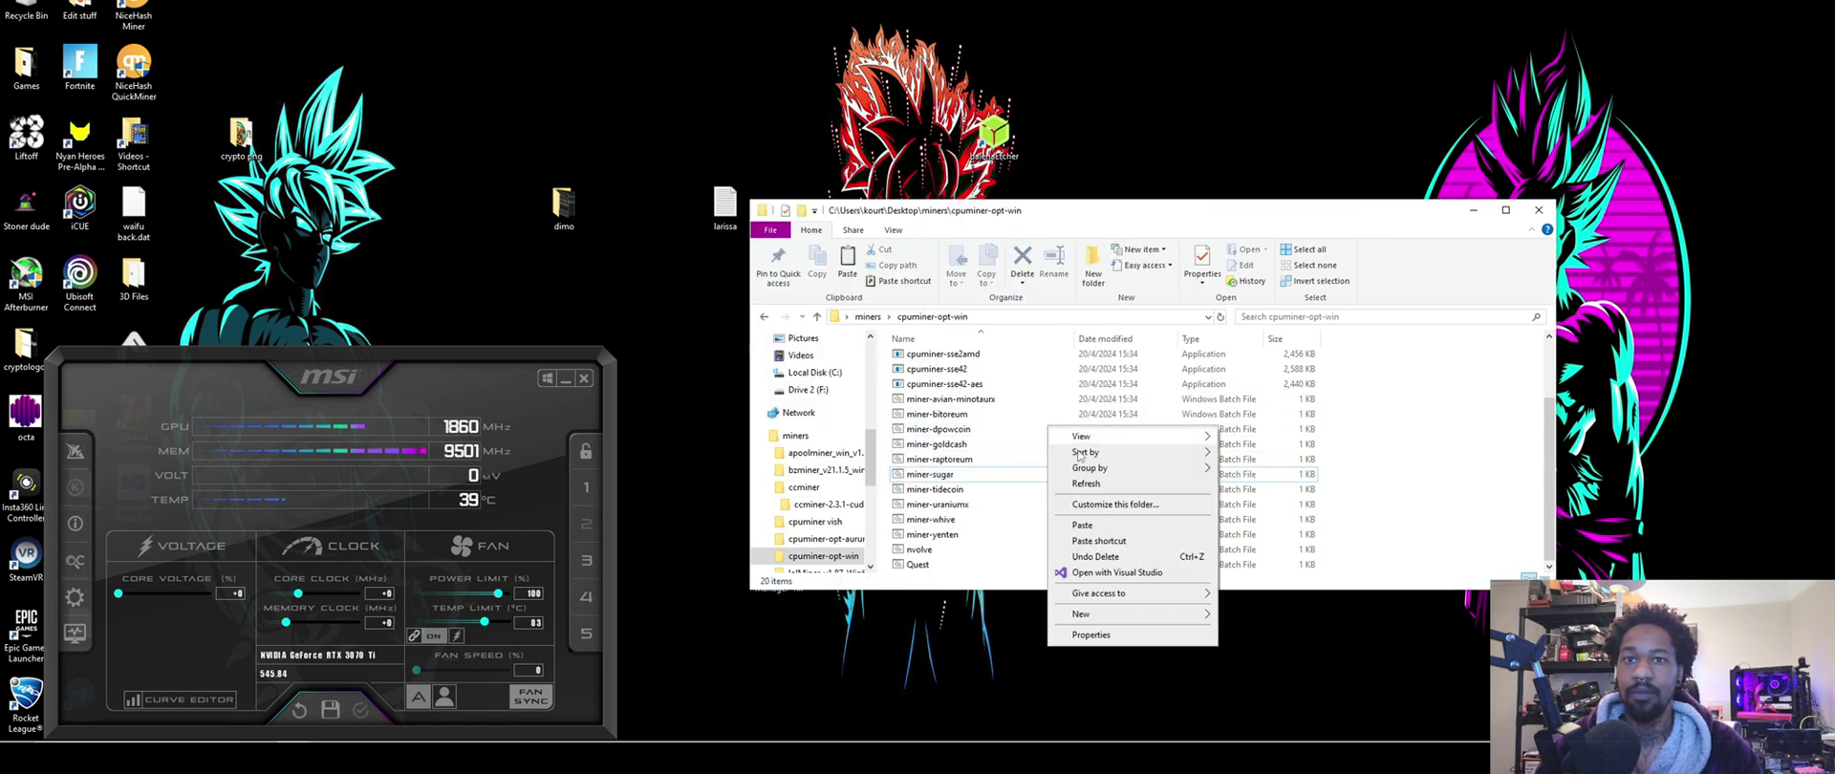
{"action": "left_click", "coordinate": [1089, 525]}
Rename the copy to 'test' and open it for editing, expanding the security warning's details.
{"action": "right_click", "coordinate": [944, 480]}
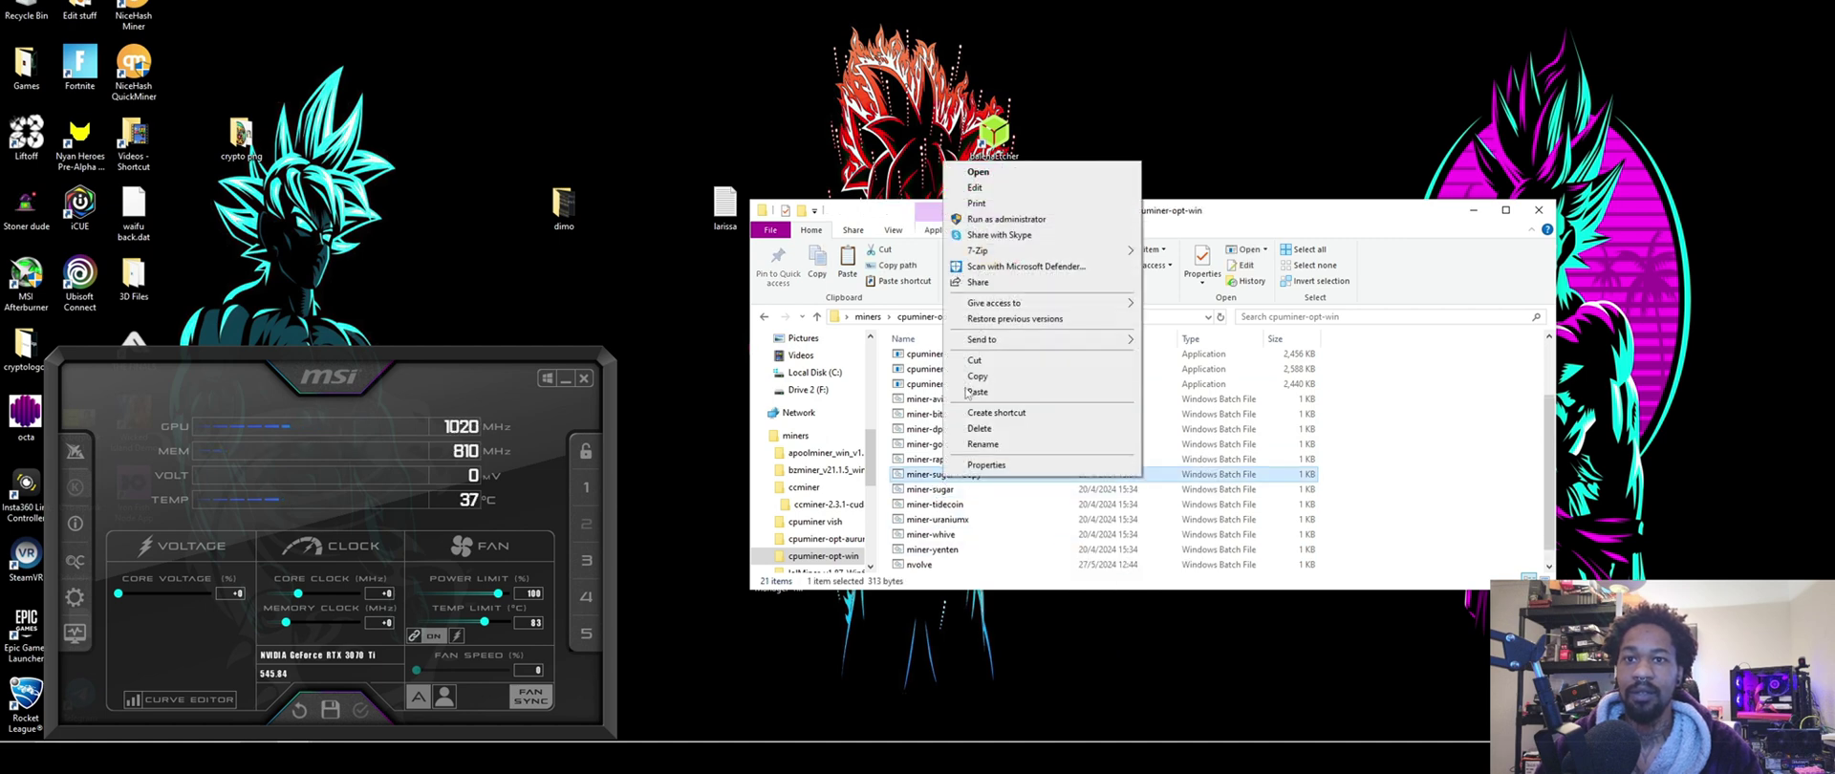
{"action": "left_click", "coordinate": [994, 457]}
{"action": "key", "text": "BackSpace"}
{"action": "type", "text": "test"}
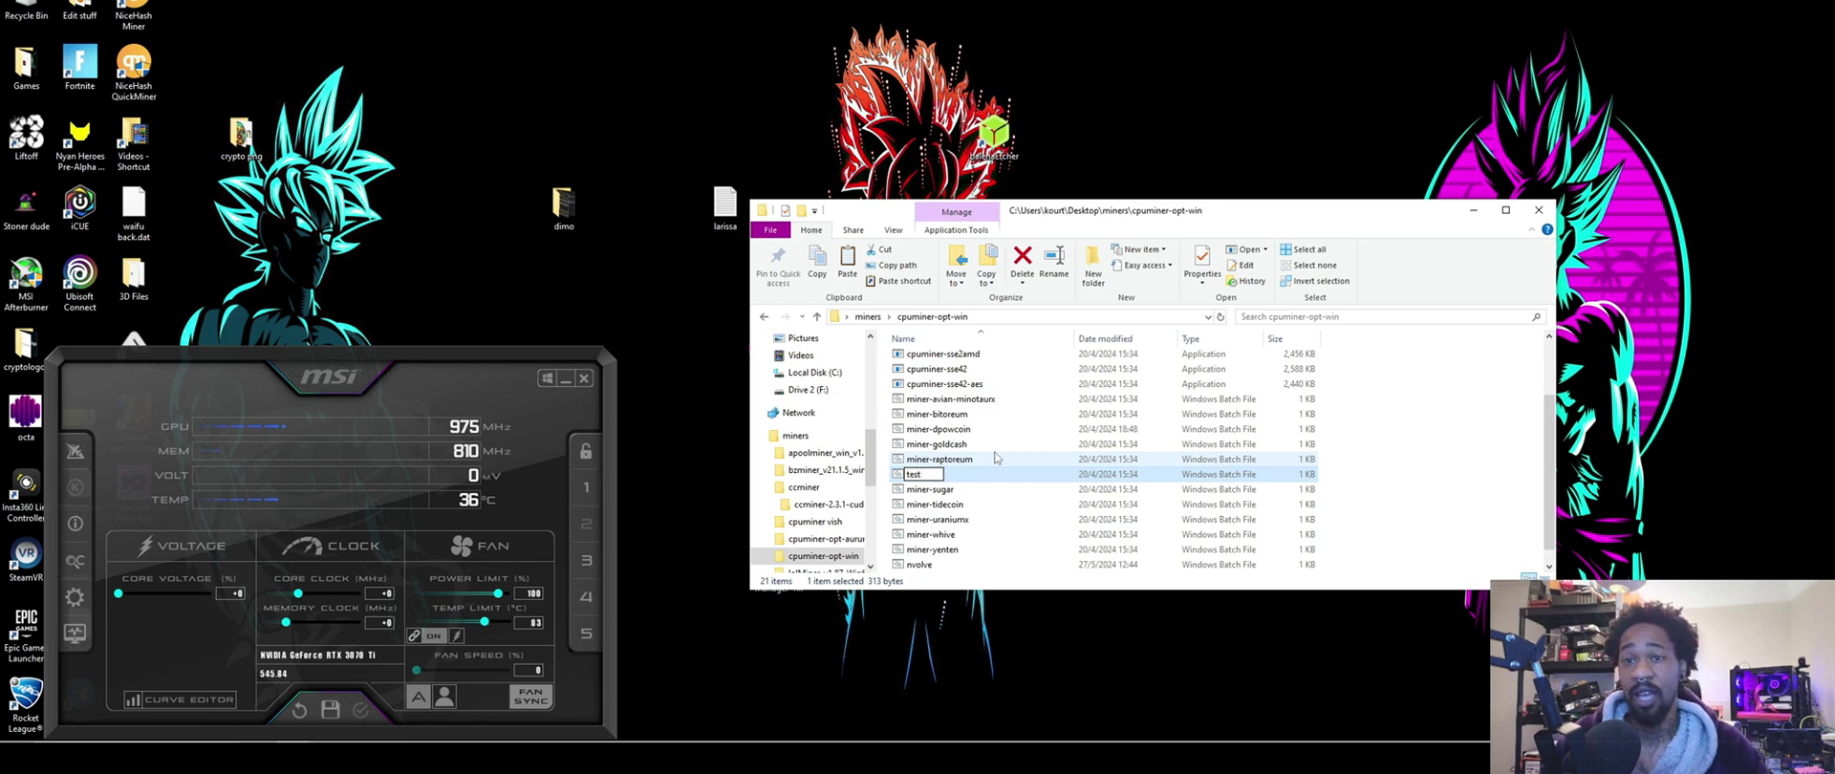
{"action": "key", "text": "Return"}
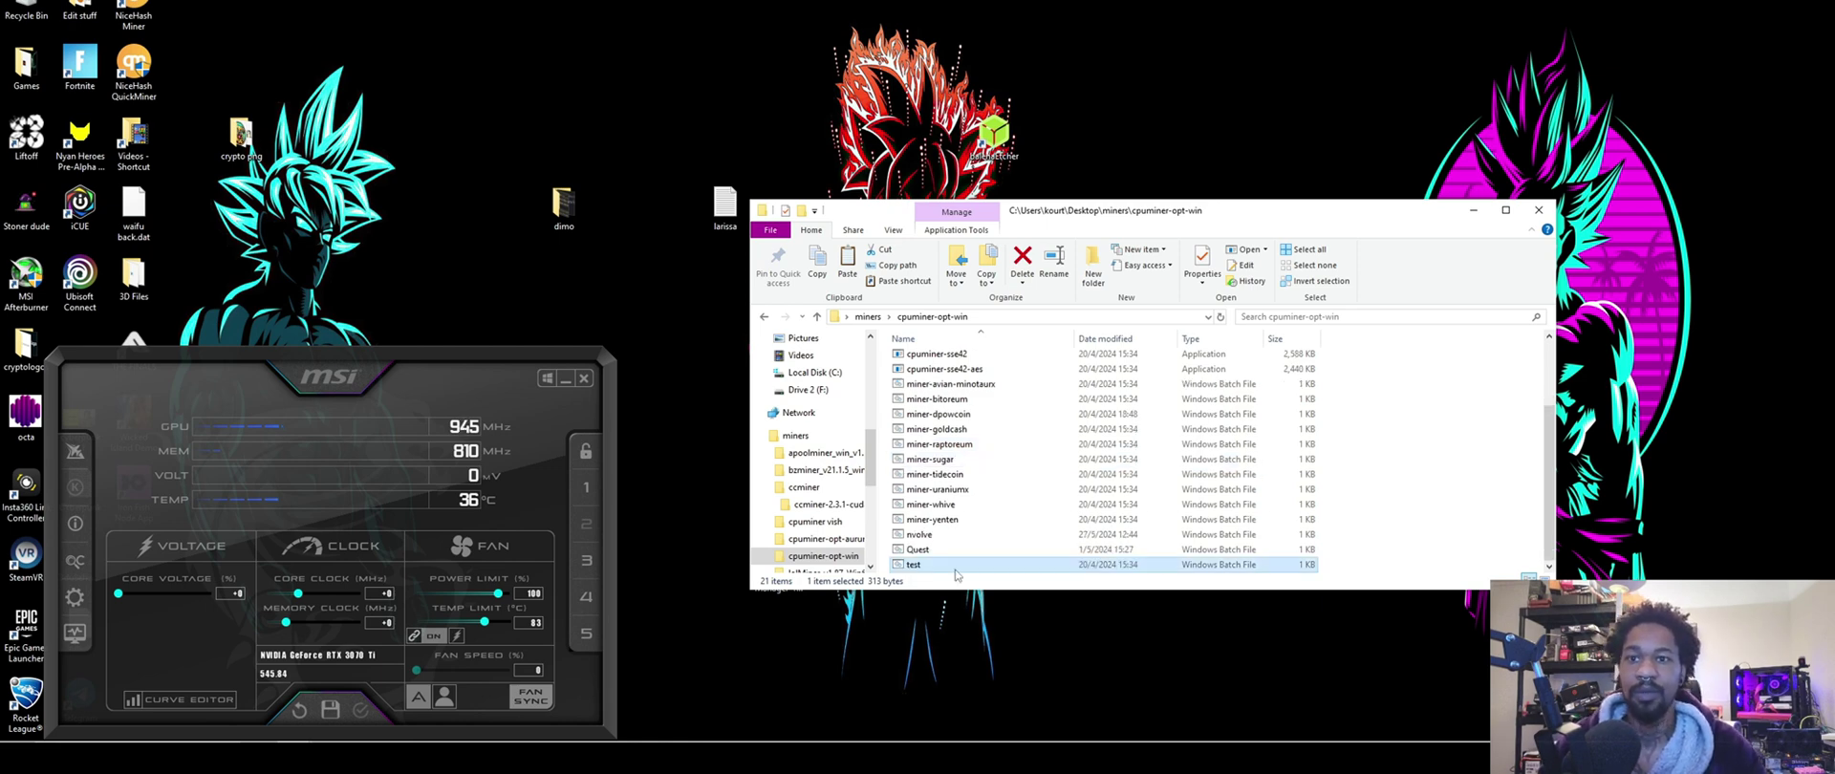
{"action": "right_click", "coordinate": [909, 571]}
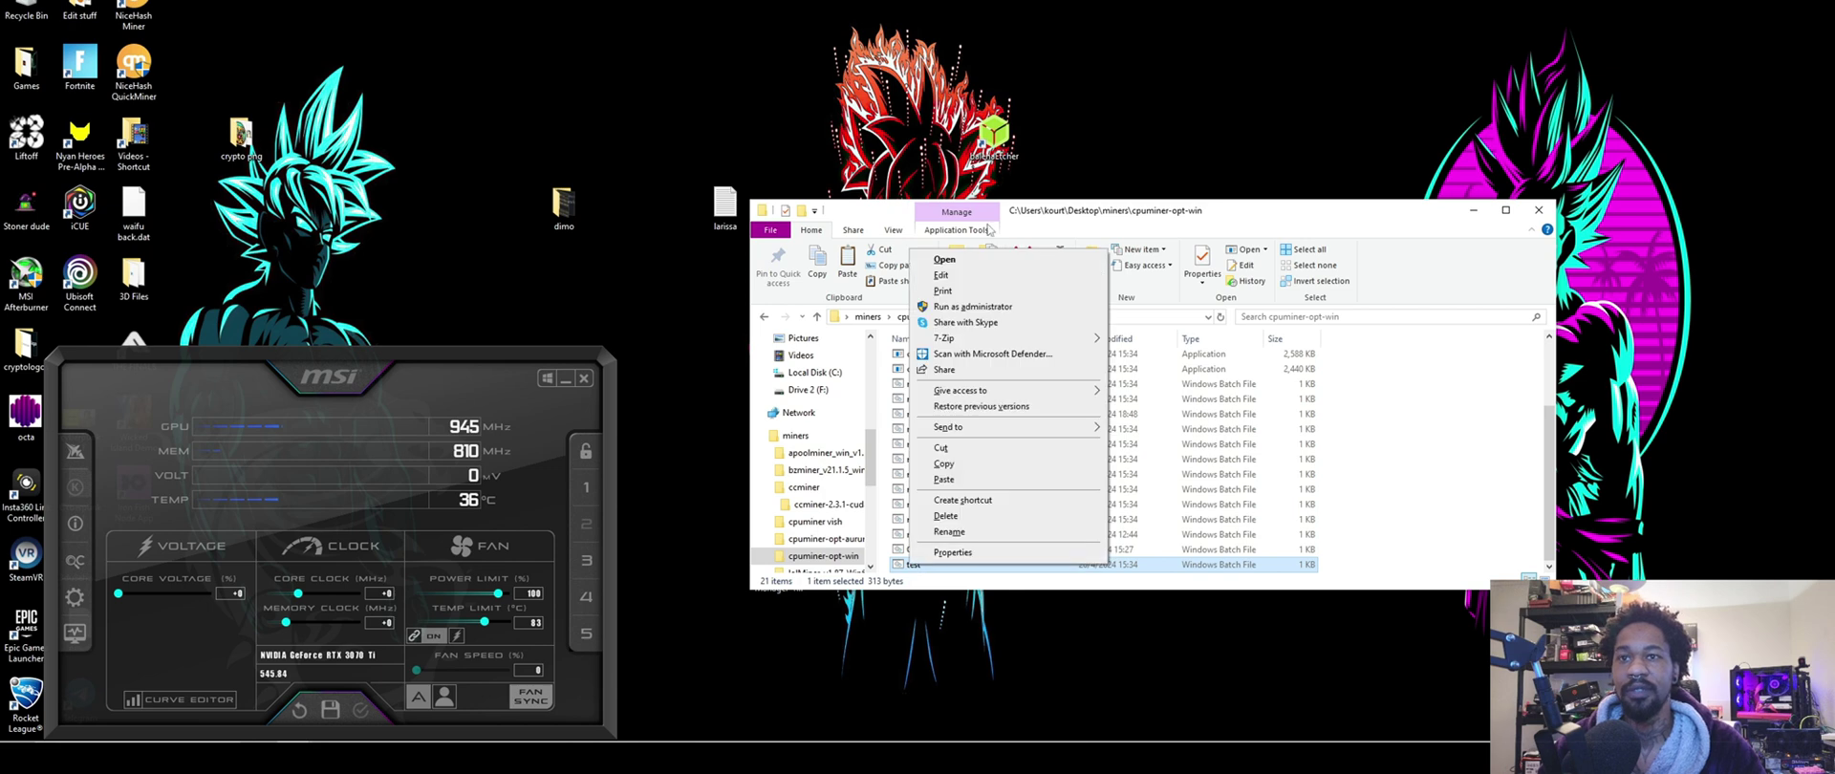
{"action": "left_click", "coordinate": [986, 277]}
{"action": "left_click", "coordinate": [764, 258]}
Let the test file open in Notepad, then bring the Rplant pool page forward.
{"action": "left_click", "coordinate": [966, 492]}
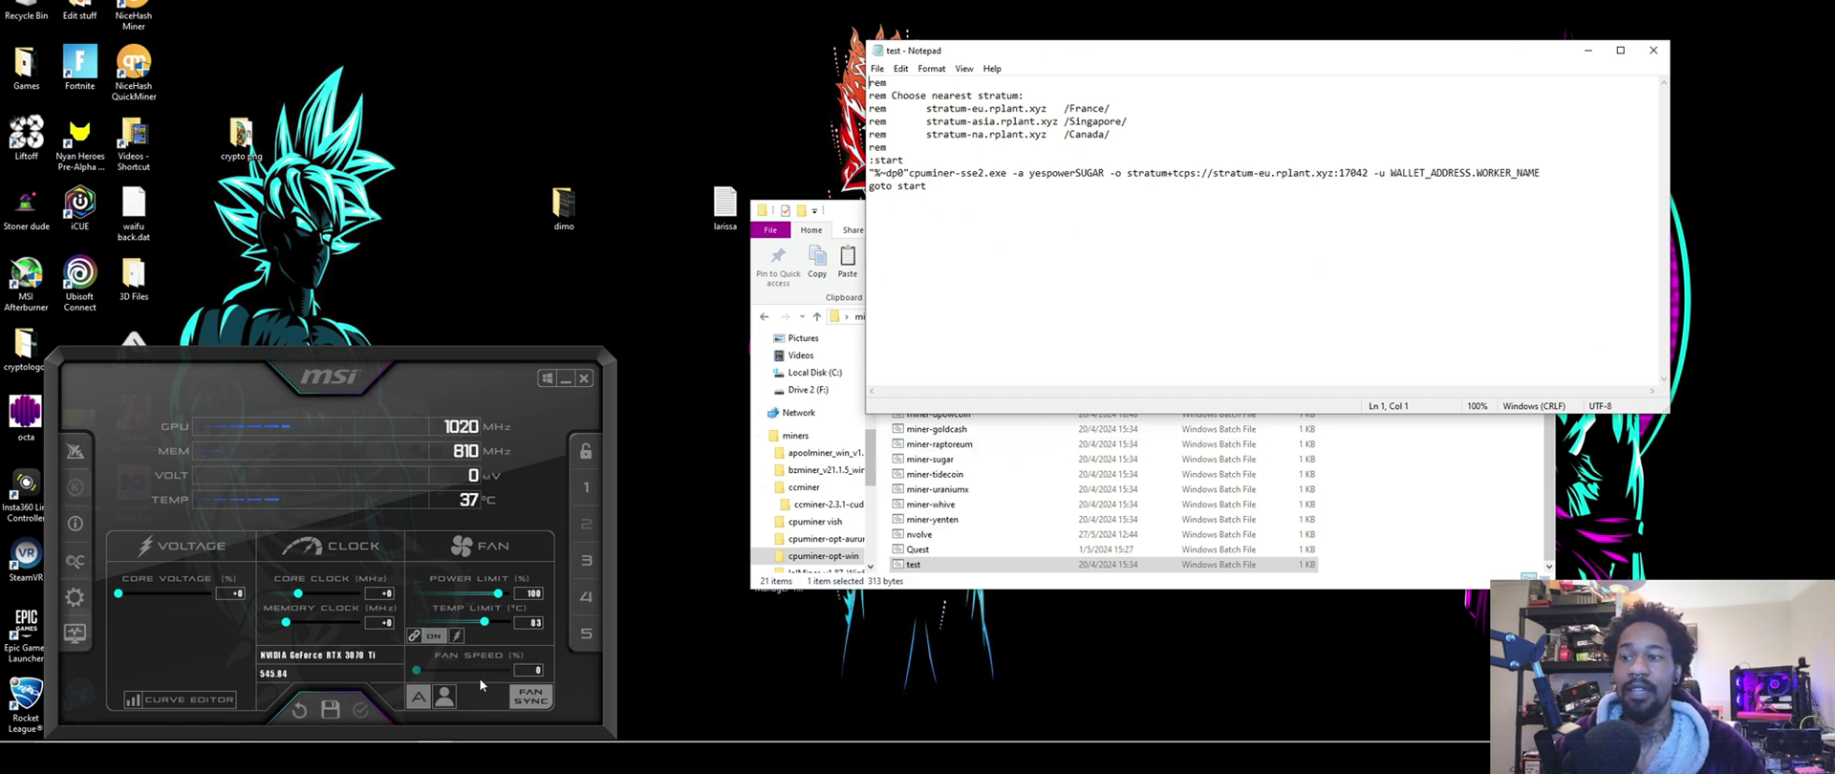
{"action": "mouse_move", "coordinate": [418, 746]}
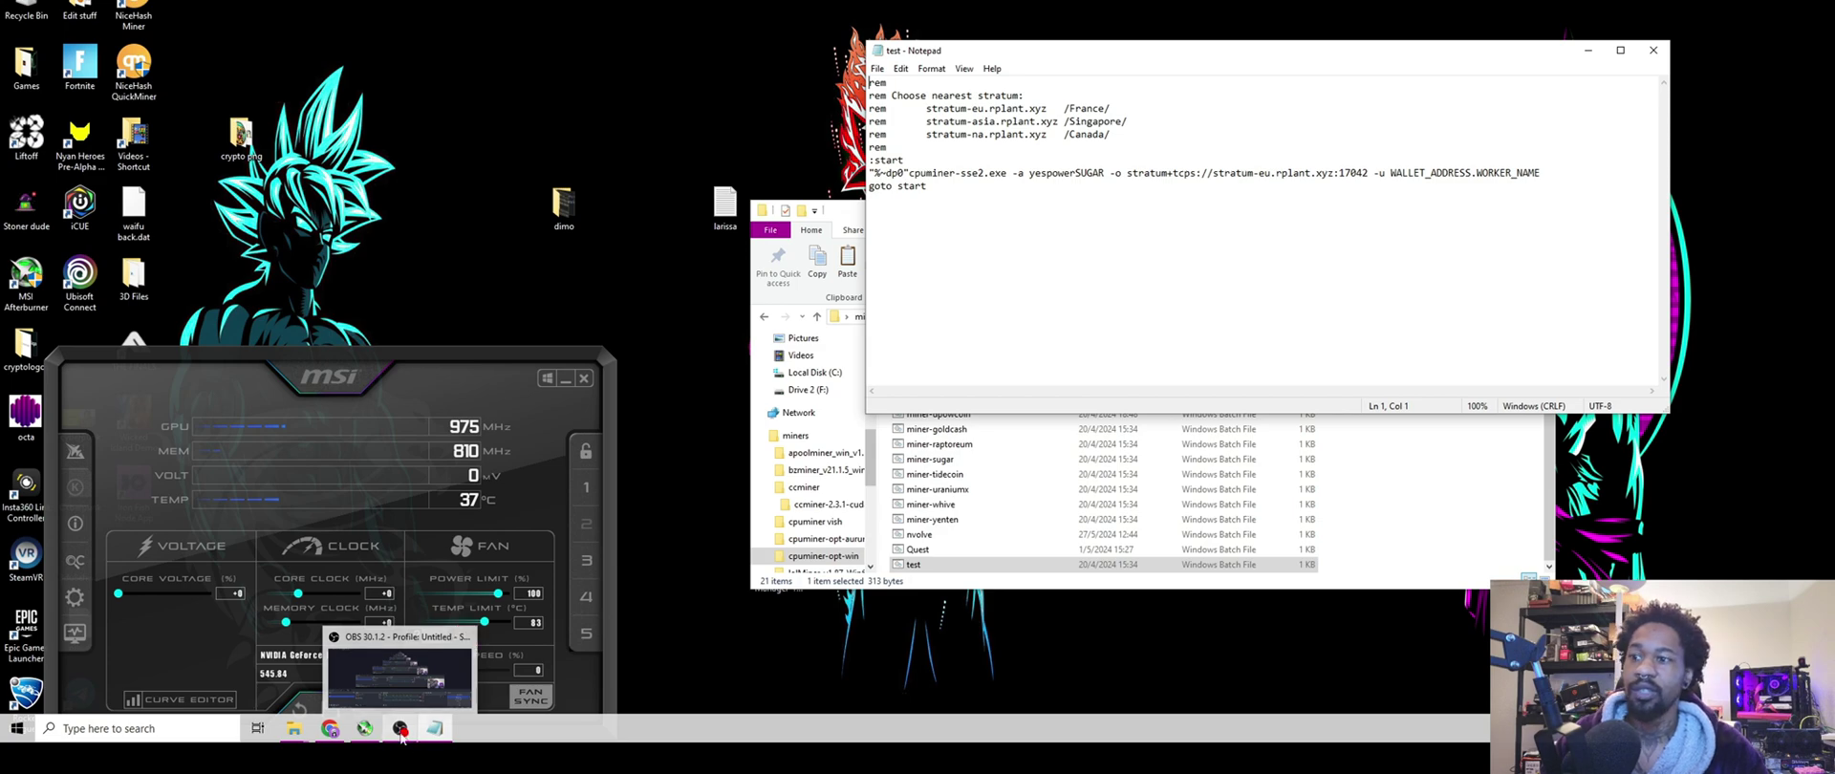
{"action": "left_click", "coordinate": [330, 730]}
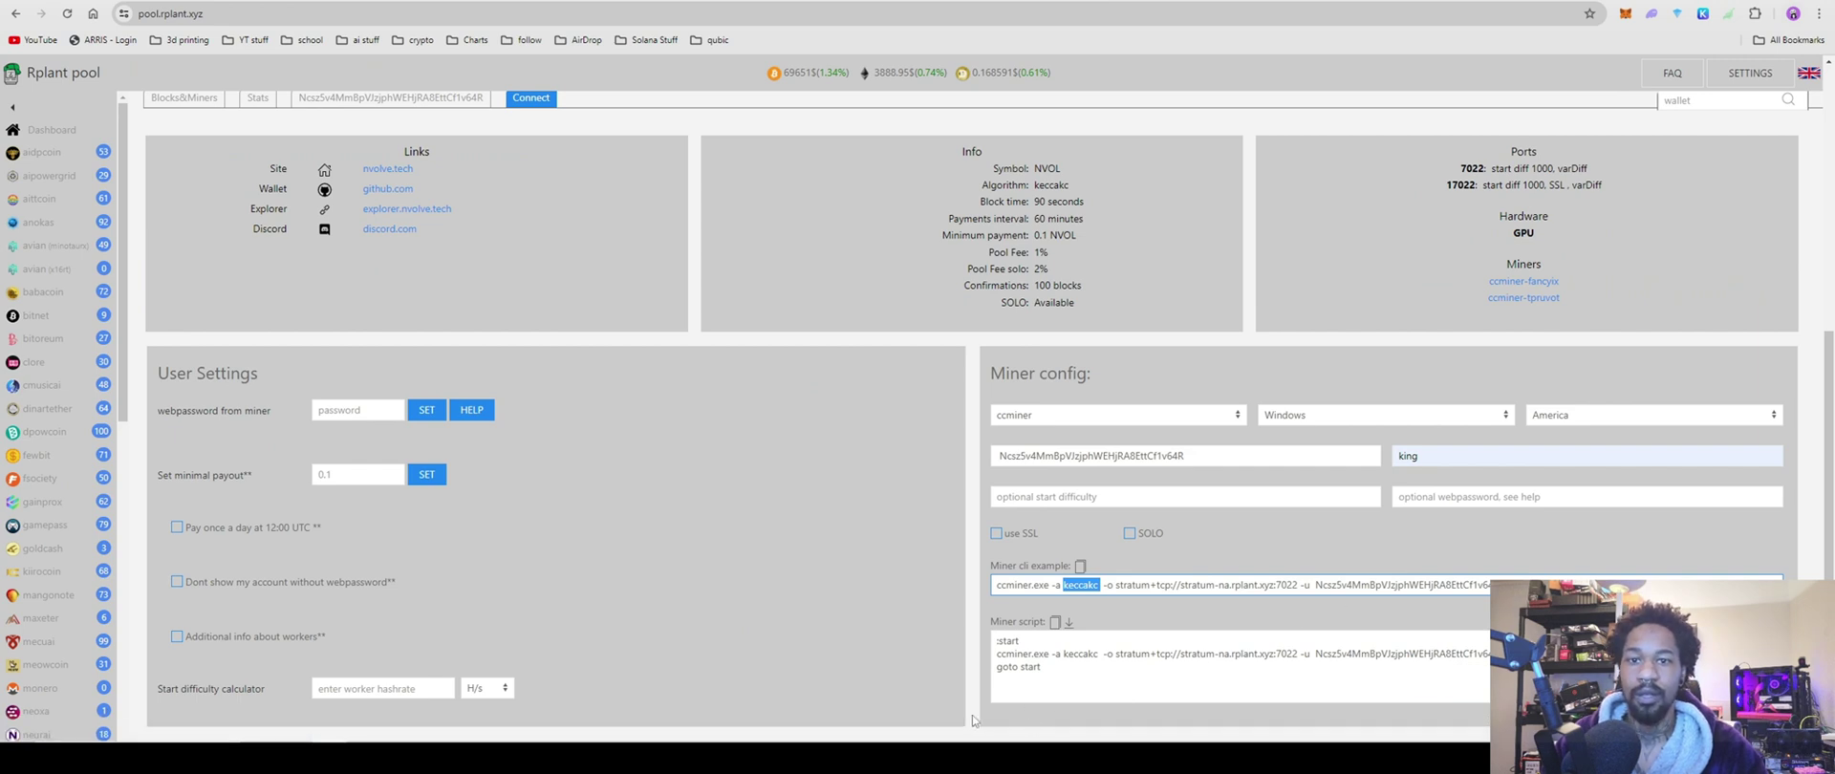
Copy the Rplant miner script arguments from -a keccakc onward and return to the test file.
{"action": "double_click", "coordinate": [1065, 656]}
{"action": "mouse_move", "coordinate": [1004, 748]}
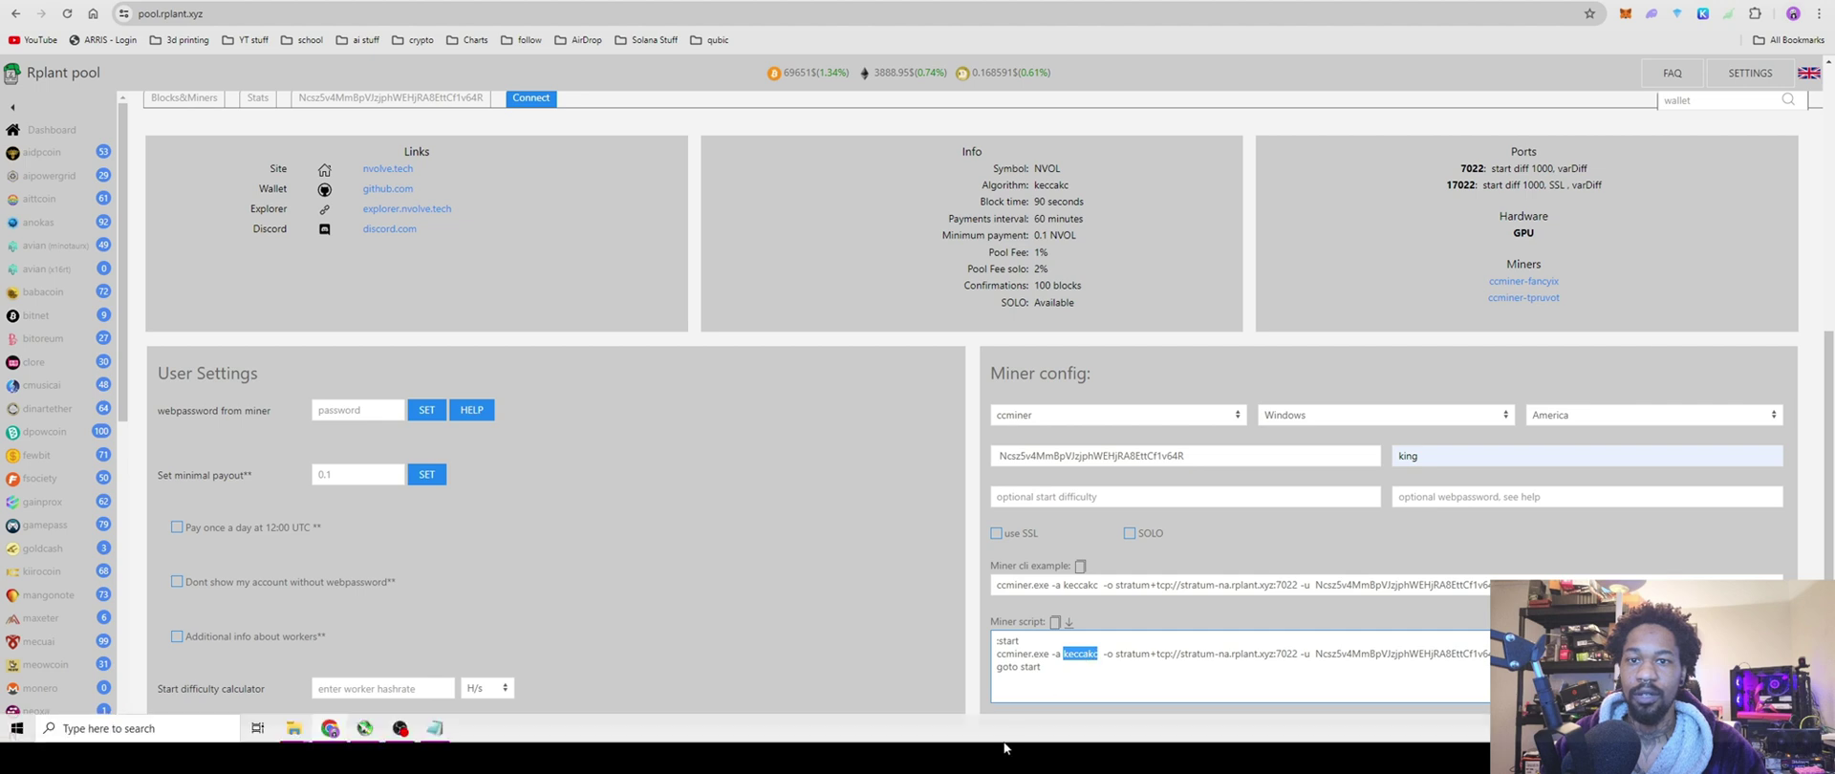
{"action": "left_click", "coordinate": [436, 729]}
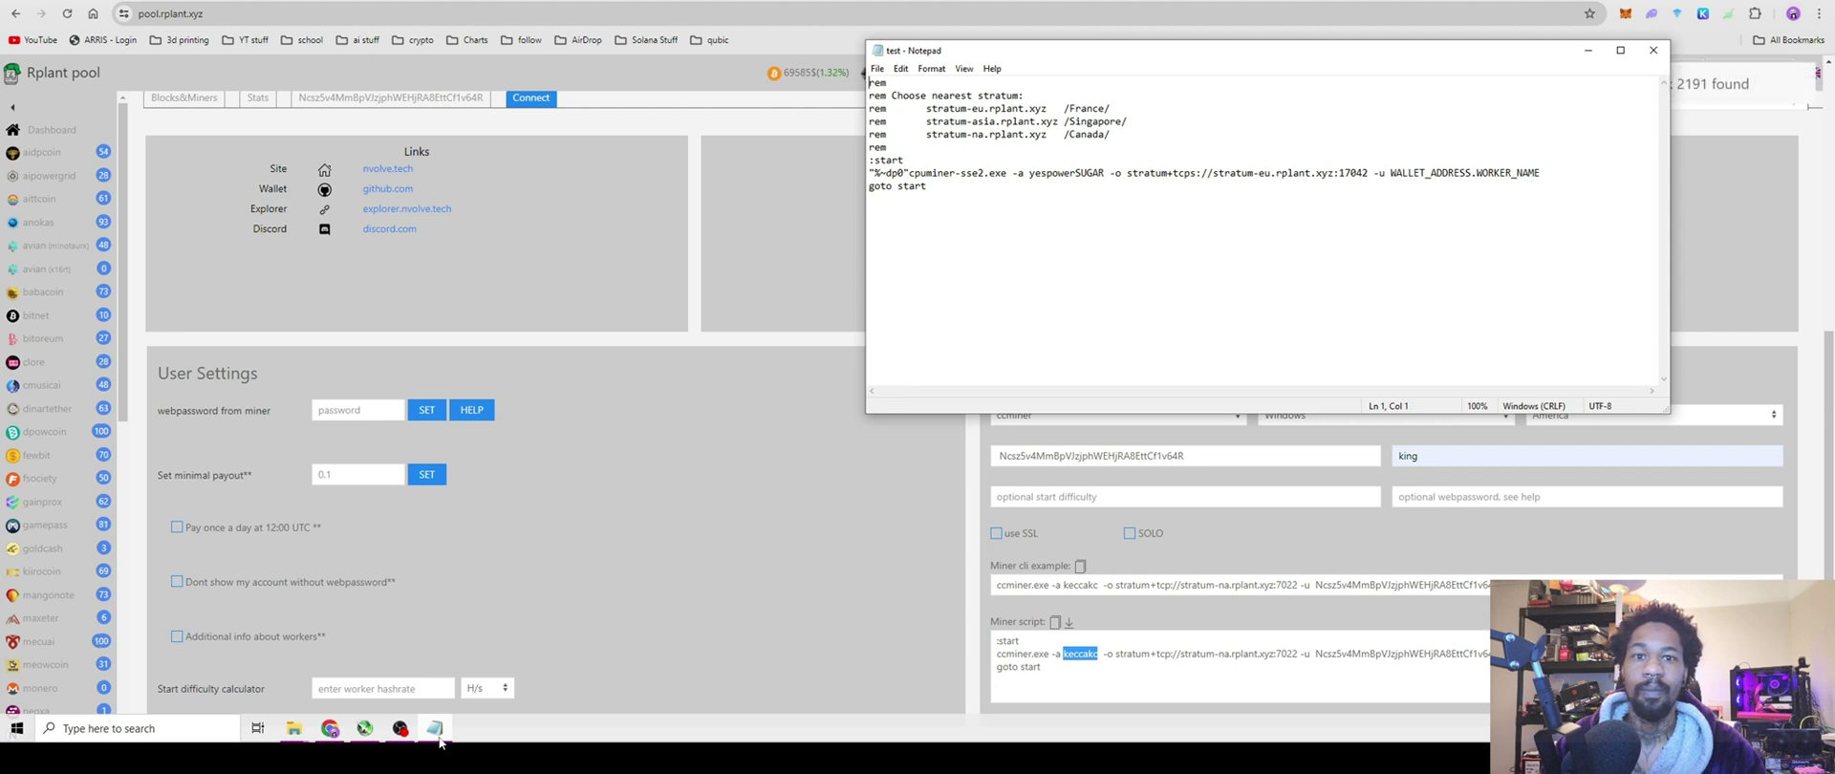
{"action": "left_click", "coordinate": [1250, 698]}
{"action": "left_click", "coordinate": [1016, 651]}
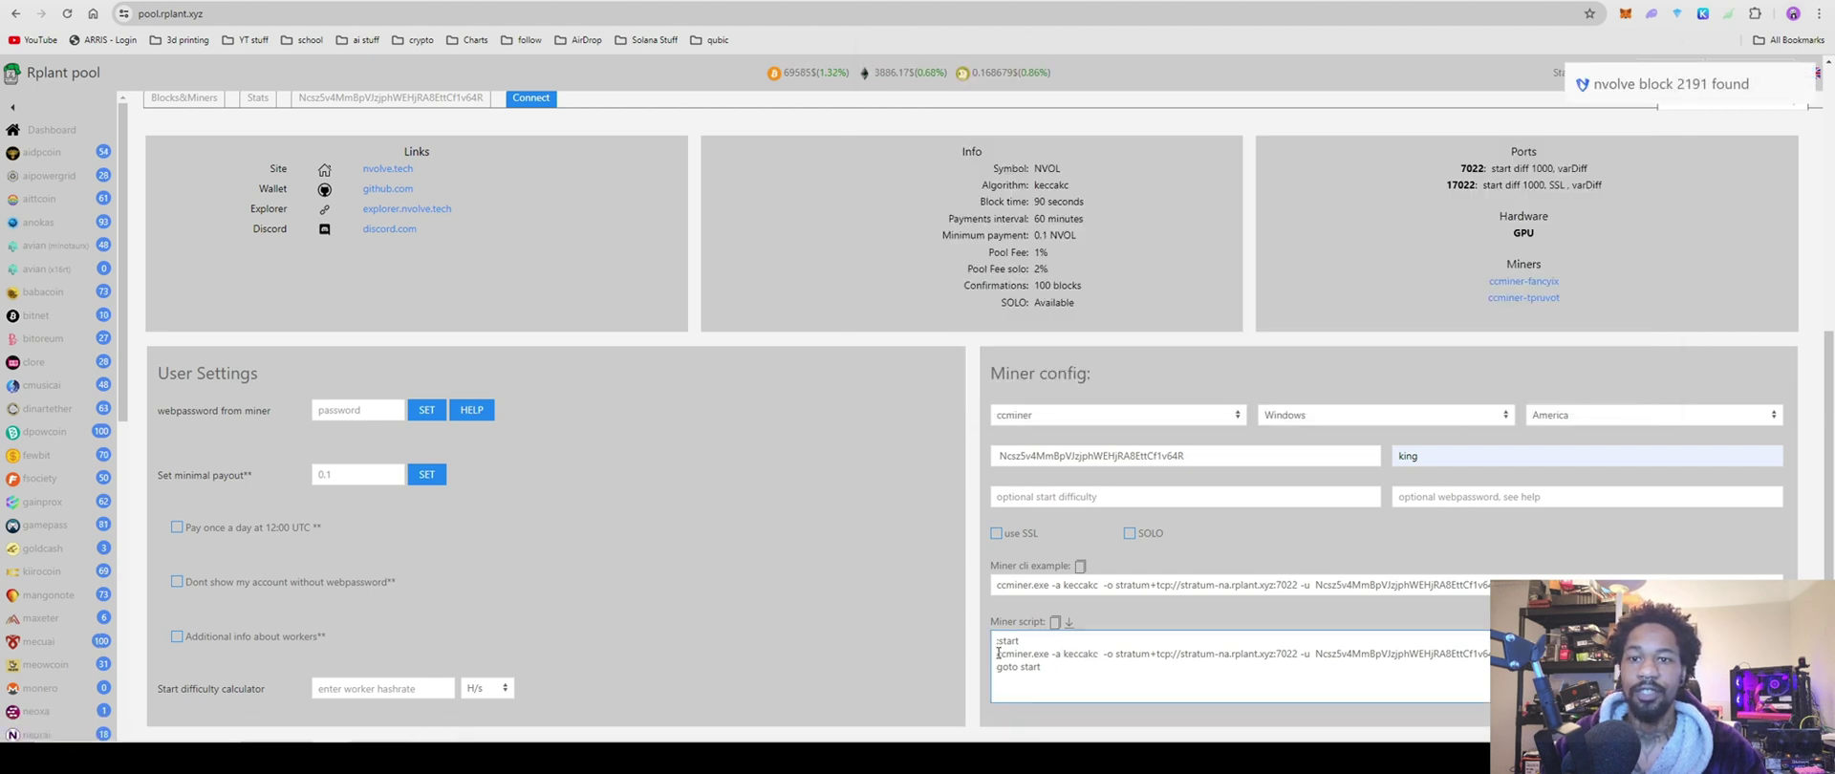
{"action": "left_click_drag", "start_coordinate": [998, 654], "coordinate": [1244, 663]}
{"action": "left_click", "coordinate": [1067, 669]}
{"action": "left_click_drag", "start_coordinate": [1054, 656], "coordinate": [1490, 658]}
{"action": "right_click", "coordinate": [1164, 659]}
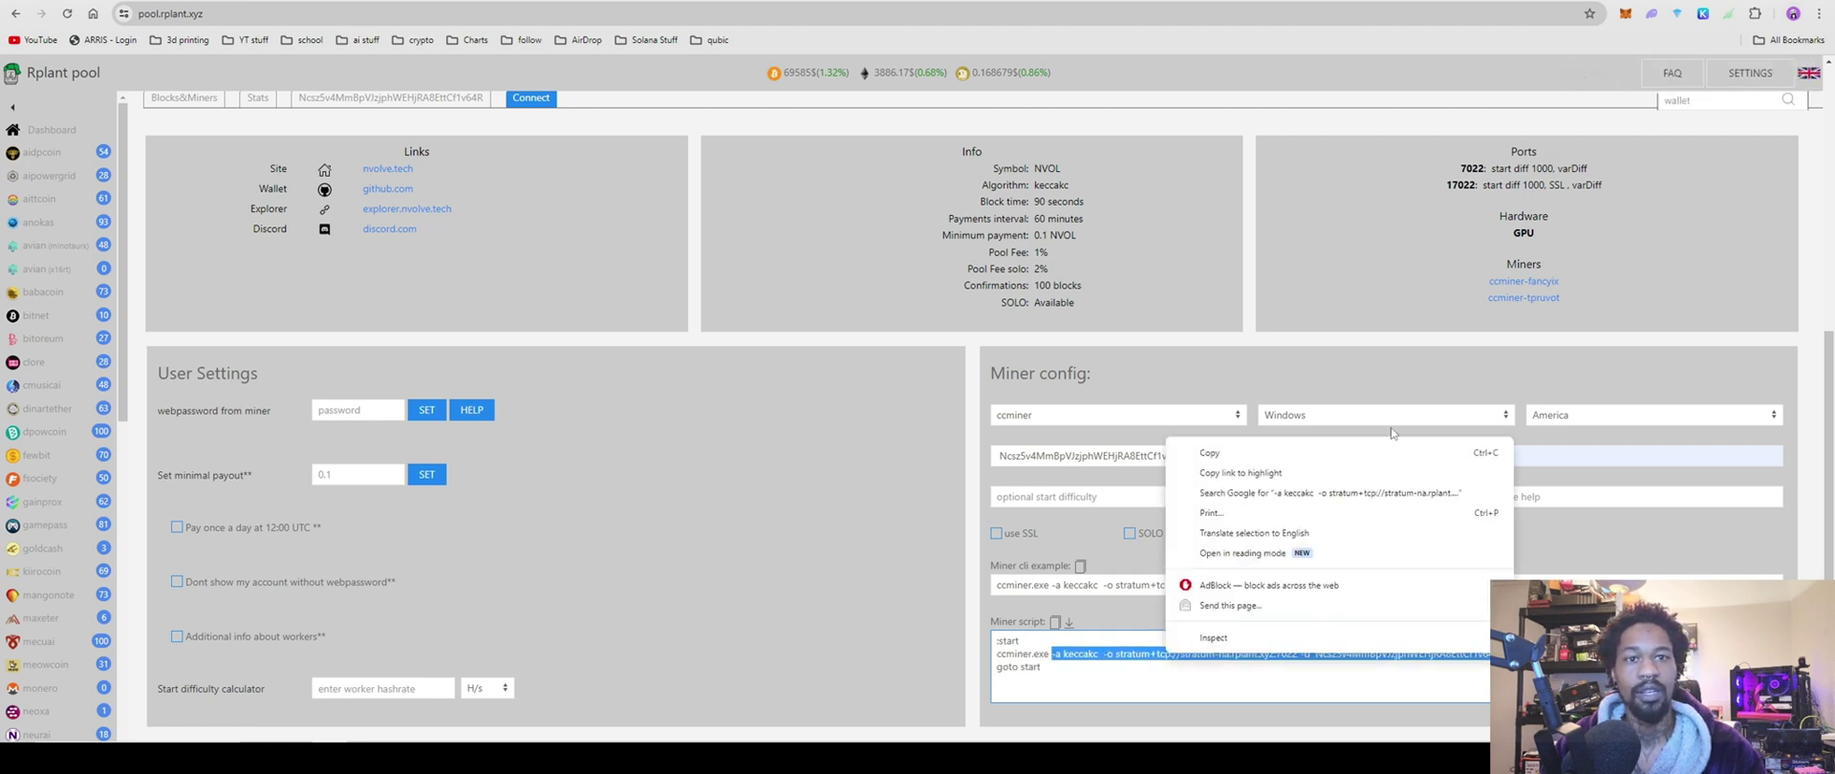
{"action": "left_click", "coordinate": [1351, 462]}
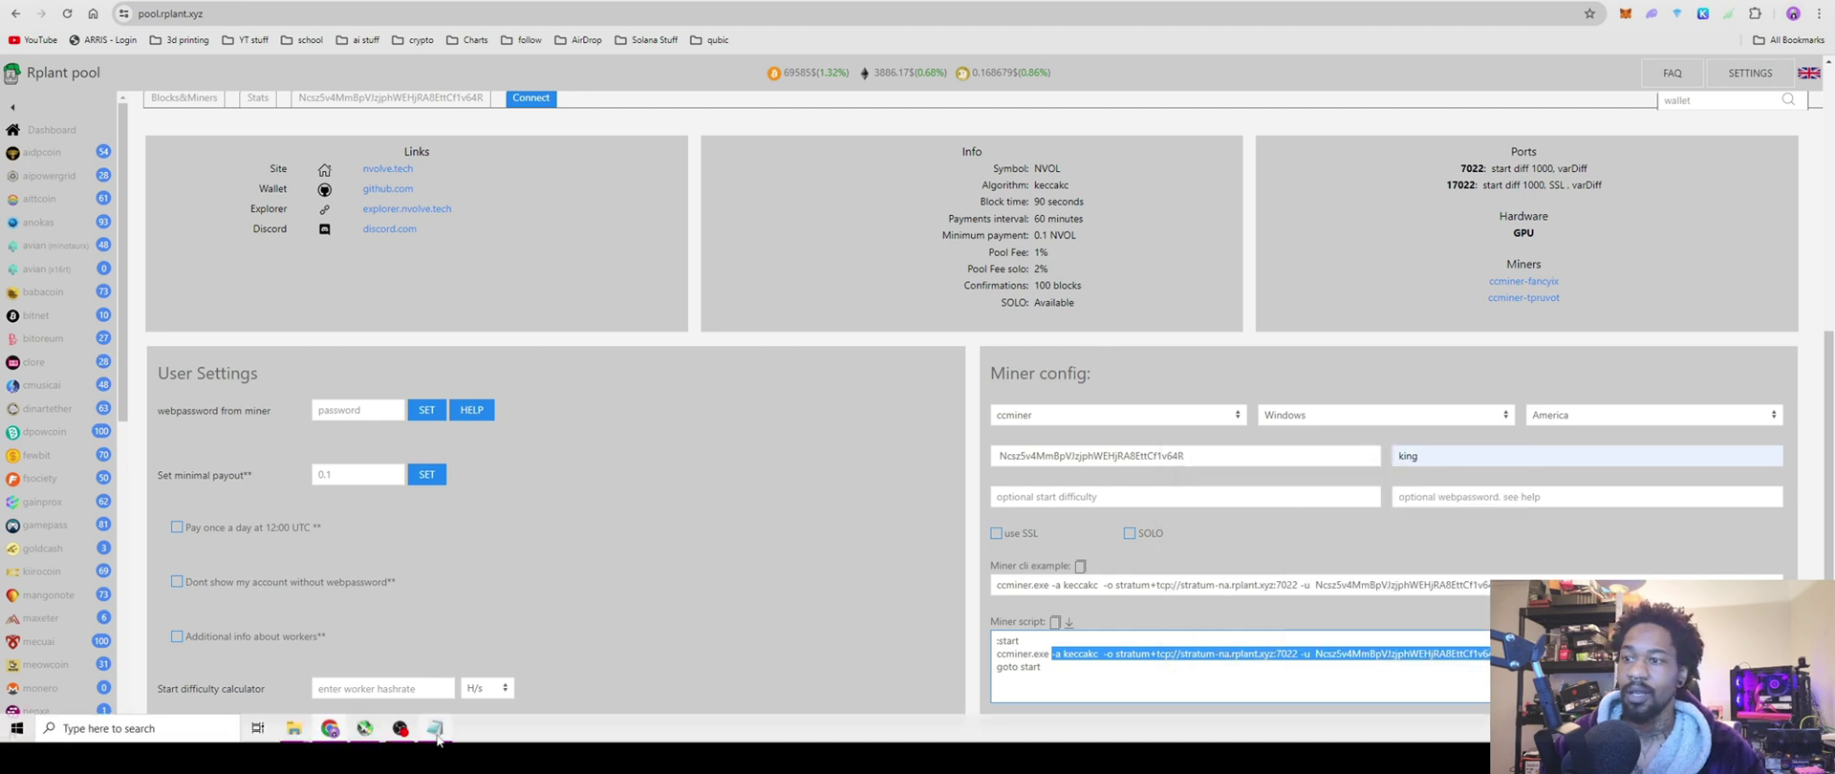
{"action": "left_click", "coordinate": [434, 730]}
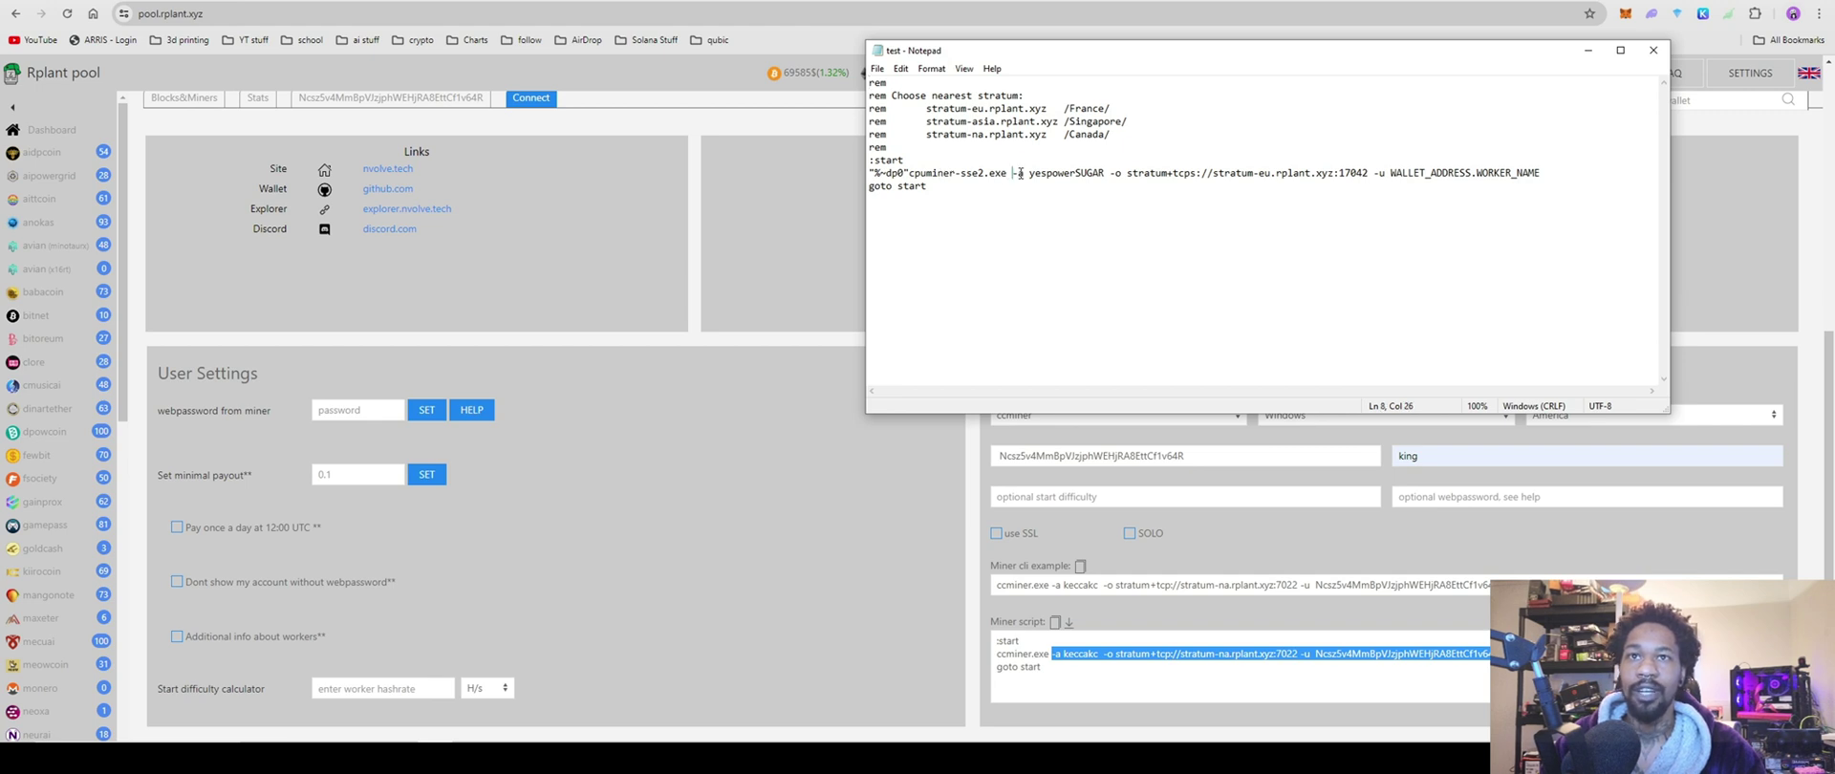
Paste the keccakc arguments over the old cpuminer-sse2.exe arguments, then save and close test.
{"action": "left_click_drag", "start_coordinate": [1029, 173], "coordinate": [1541, 175]}
{"action": "right_click", "coordinate": [1528, 179]}
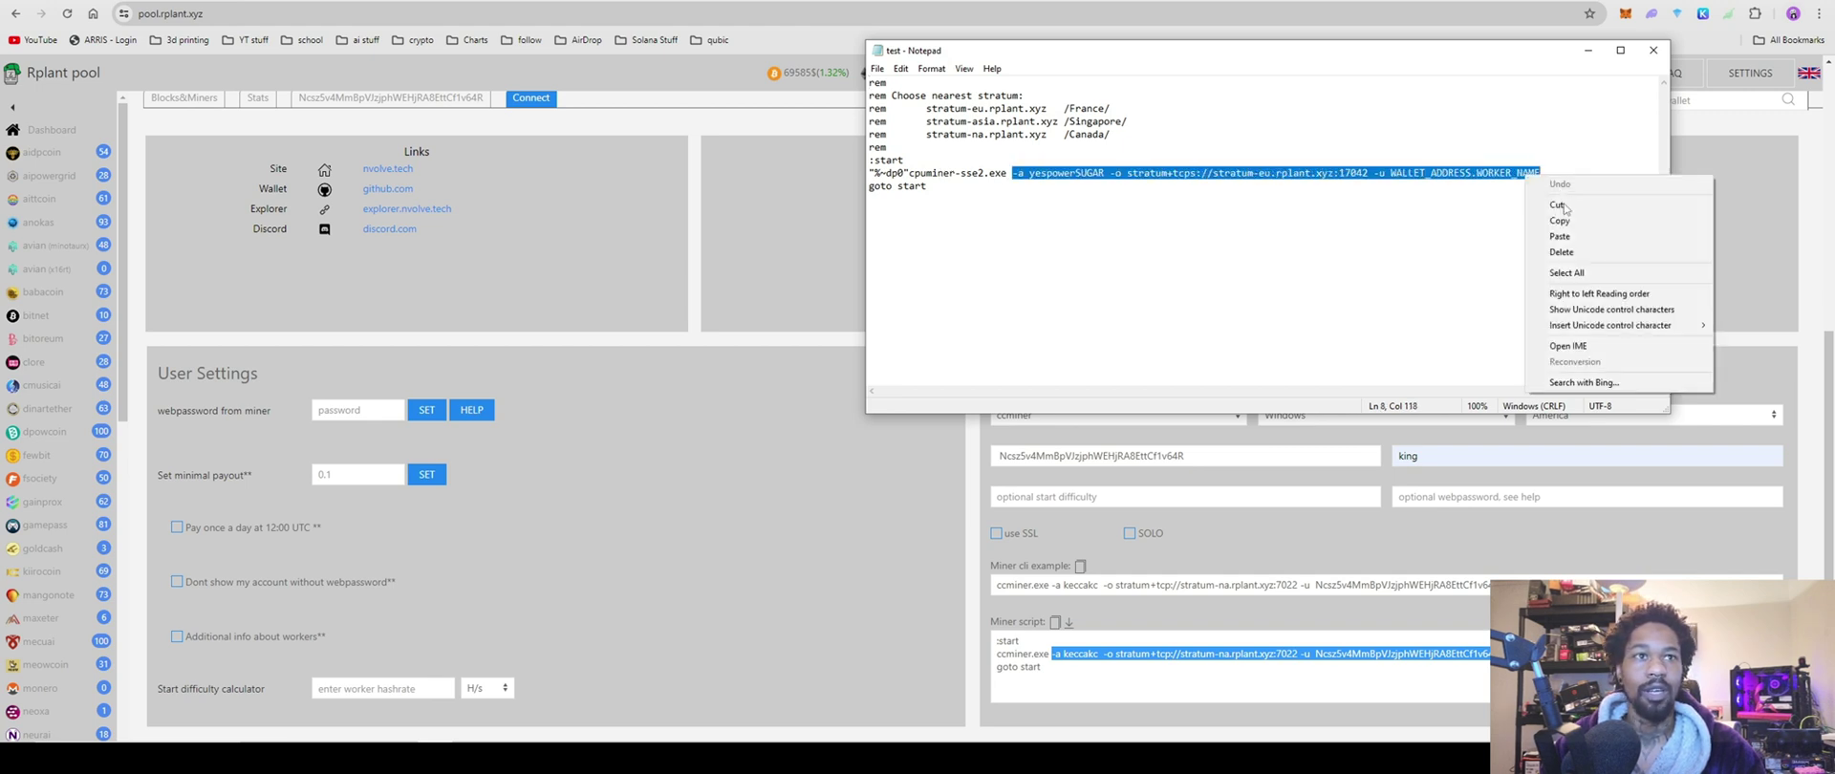
{"action": "left_click", "coordinate": [1560, 236]}
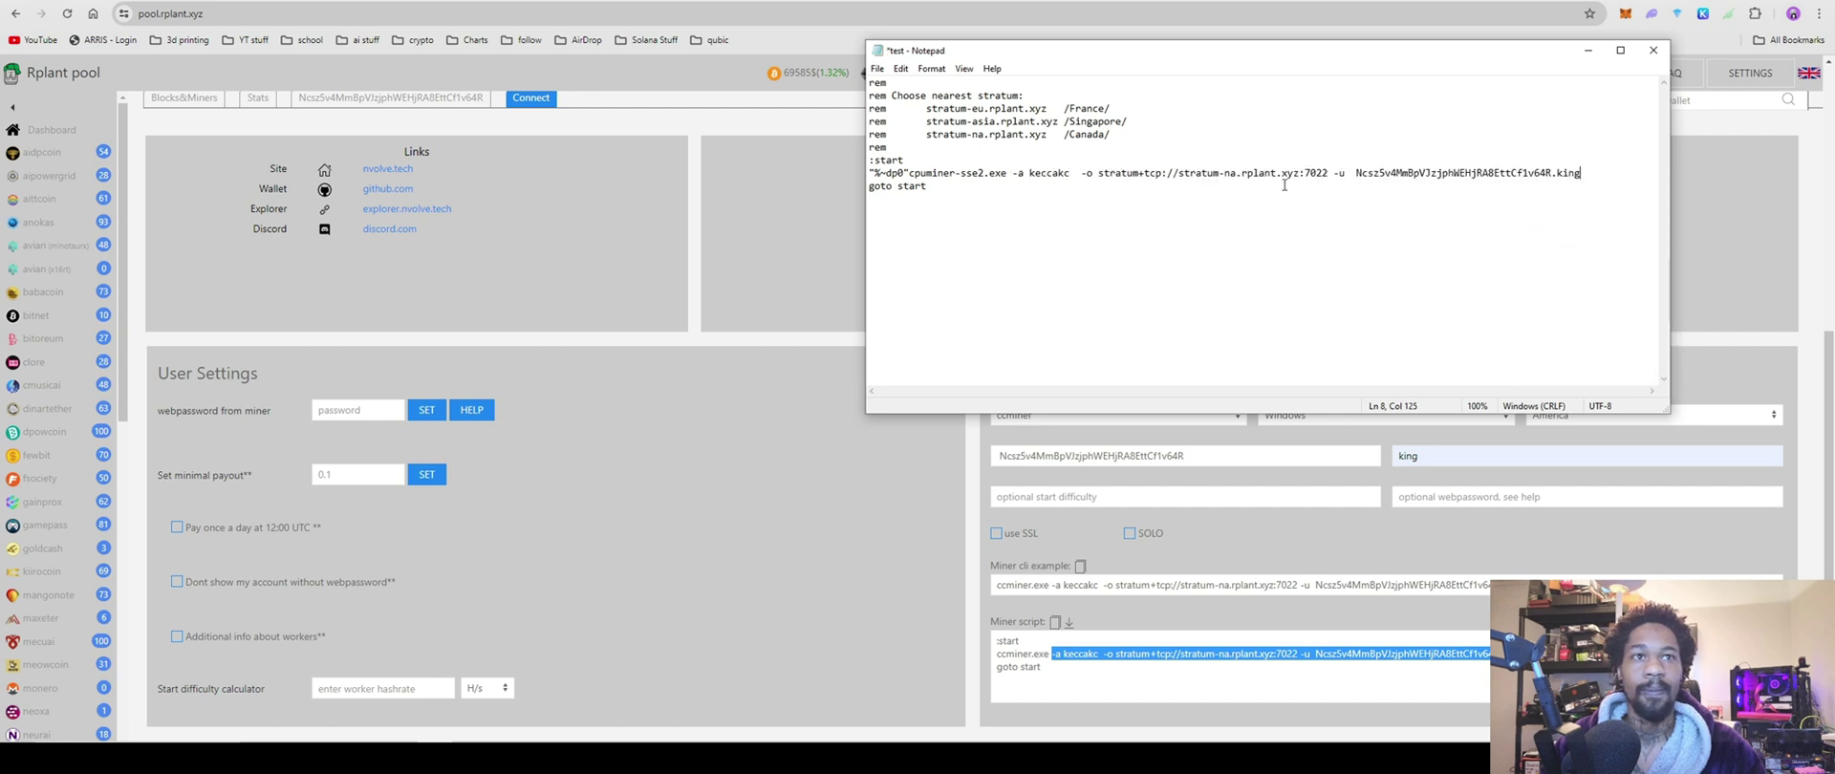
{"action": "left_click", "coordinate": [877, 69]}
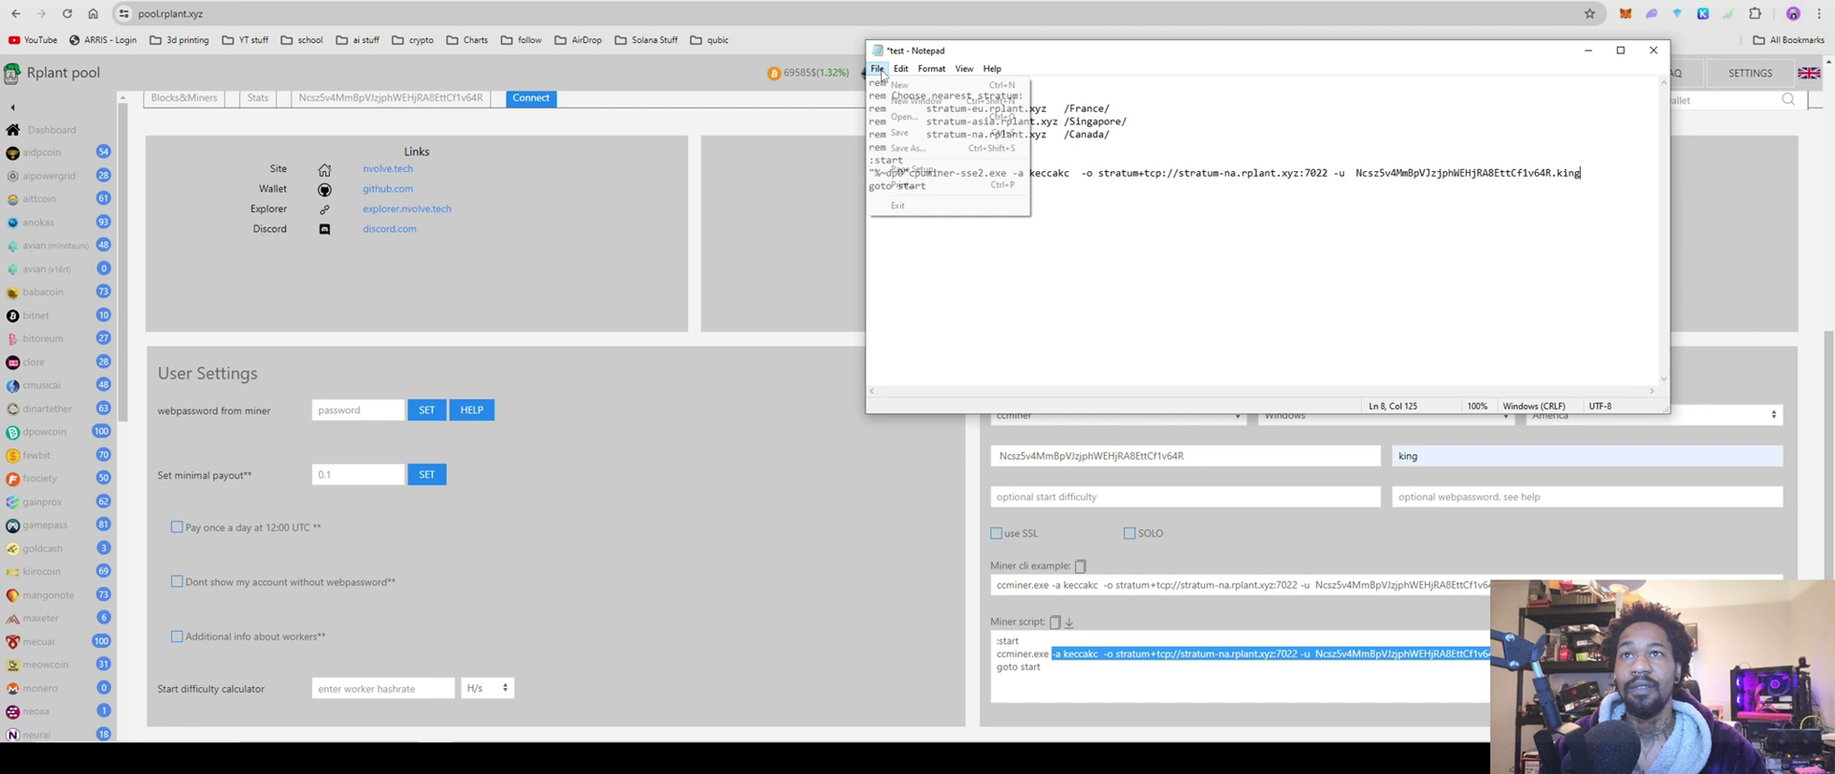
{"action": "left_click", "coordinate": [908, 133]}
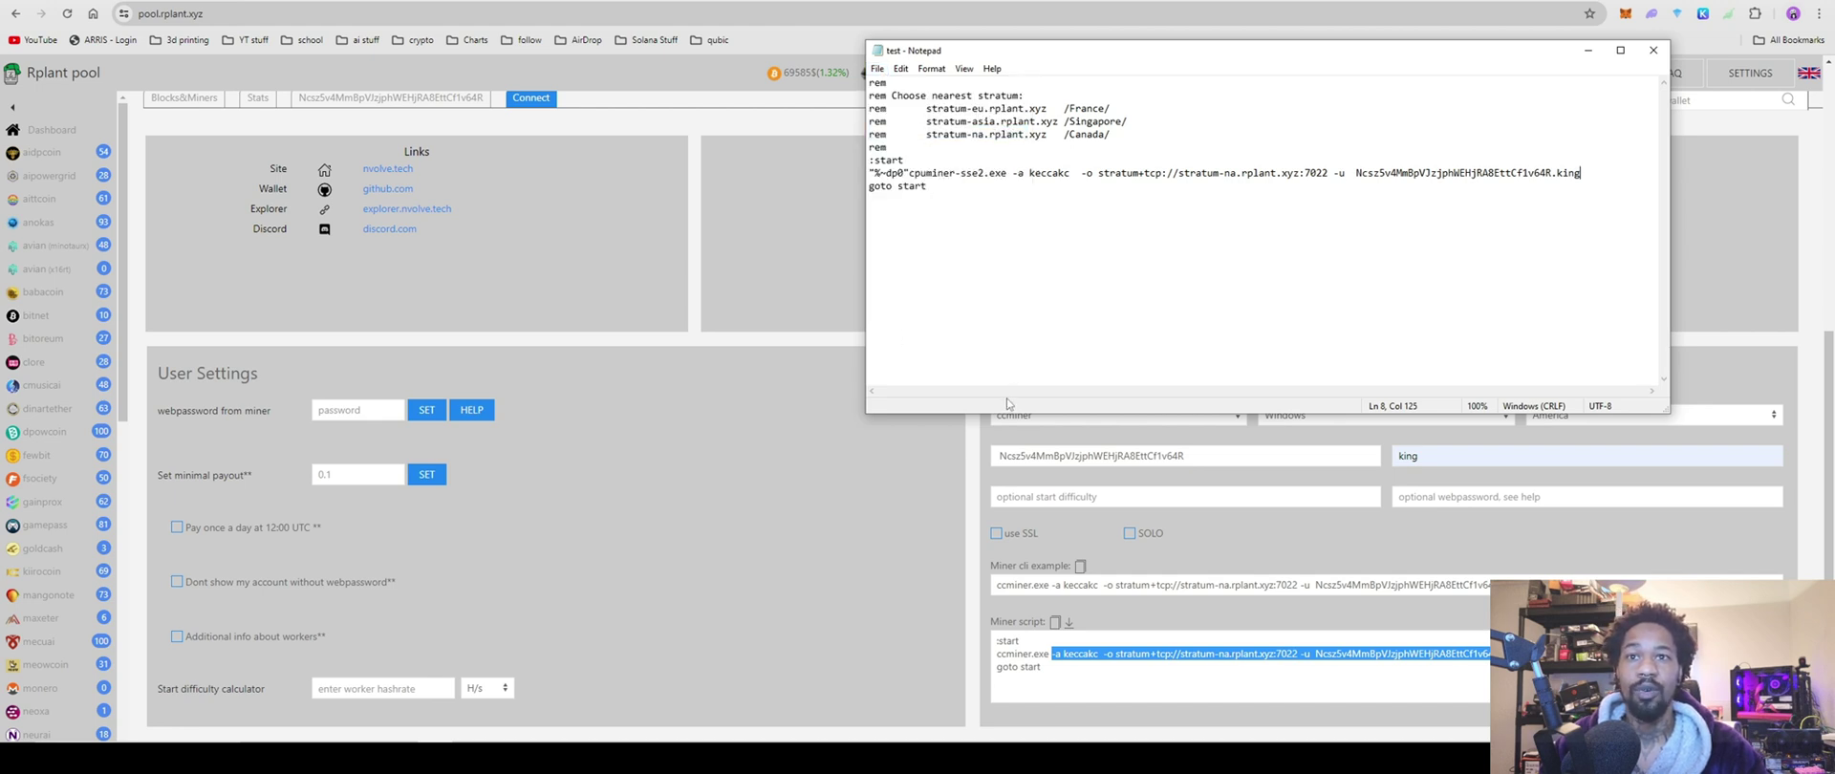
{"action": "left_click", "coordinate": [1653, 49]}
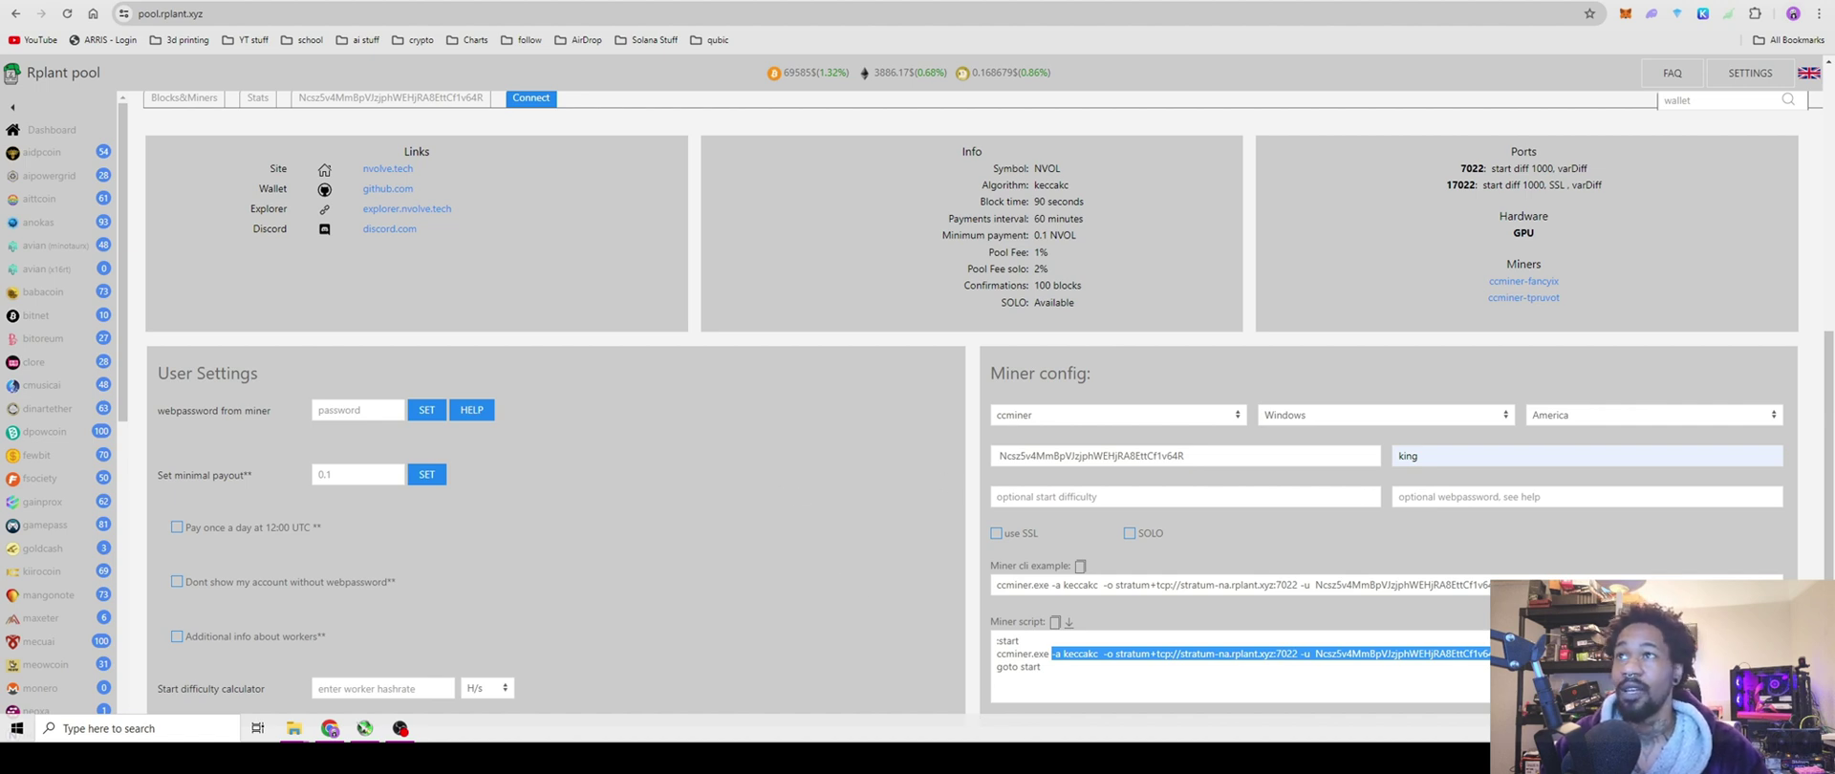
Start a new wallet in the Hive OS farm with Nvolve as its coin.
{"action": "key", "text": "ctrl+Tab"}
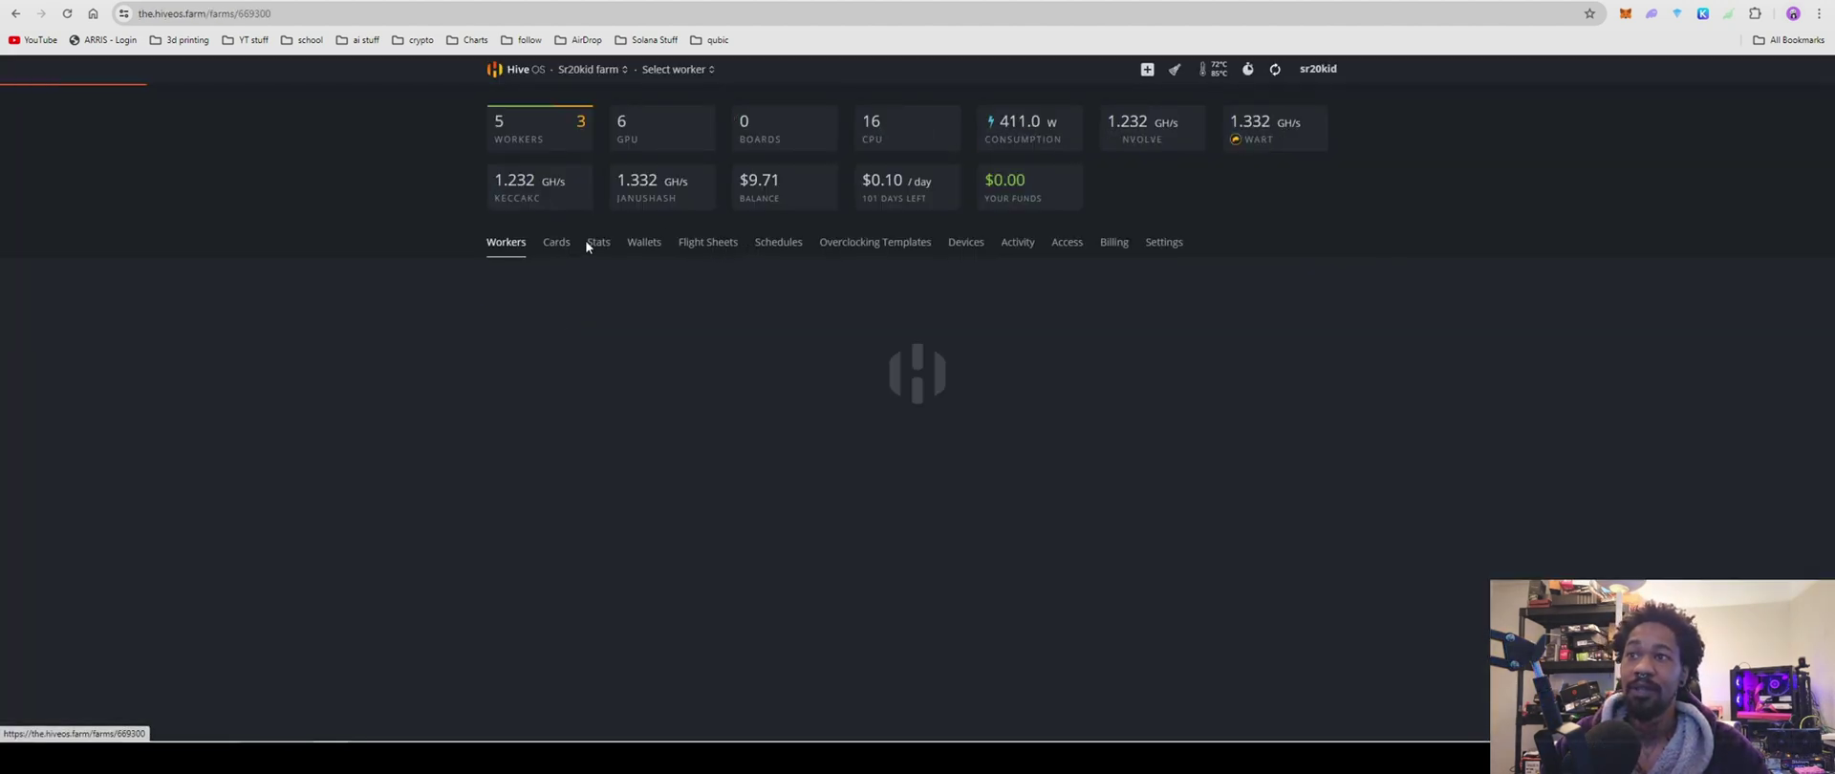
{"action": "left_click", "coordinate": [644, 244]}
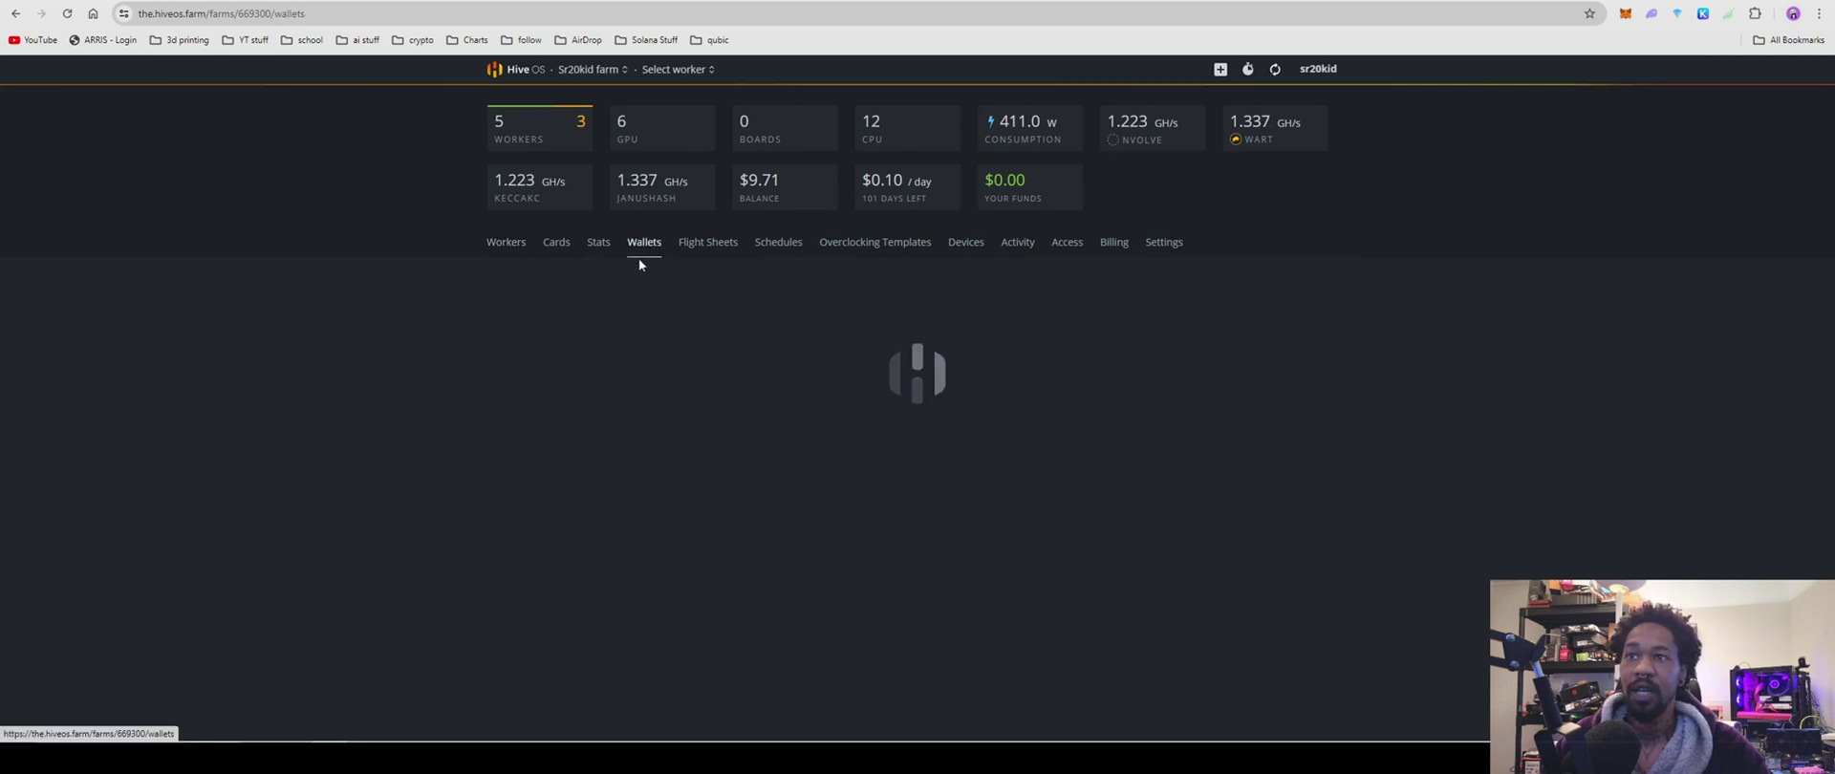
{"action": "left_click", "coordinate": [1312, 289]}
{"action": "left_click", "coordinate": [828, 251]}
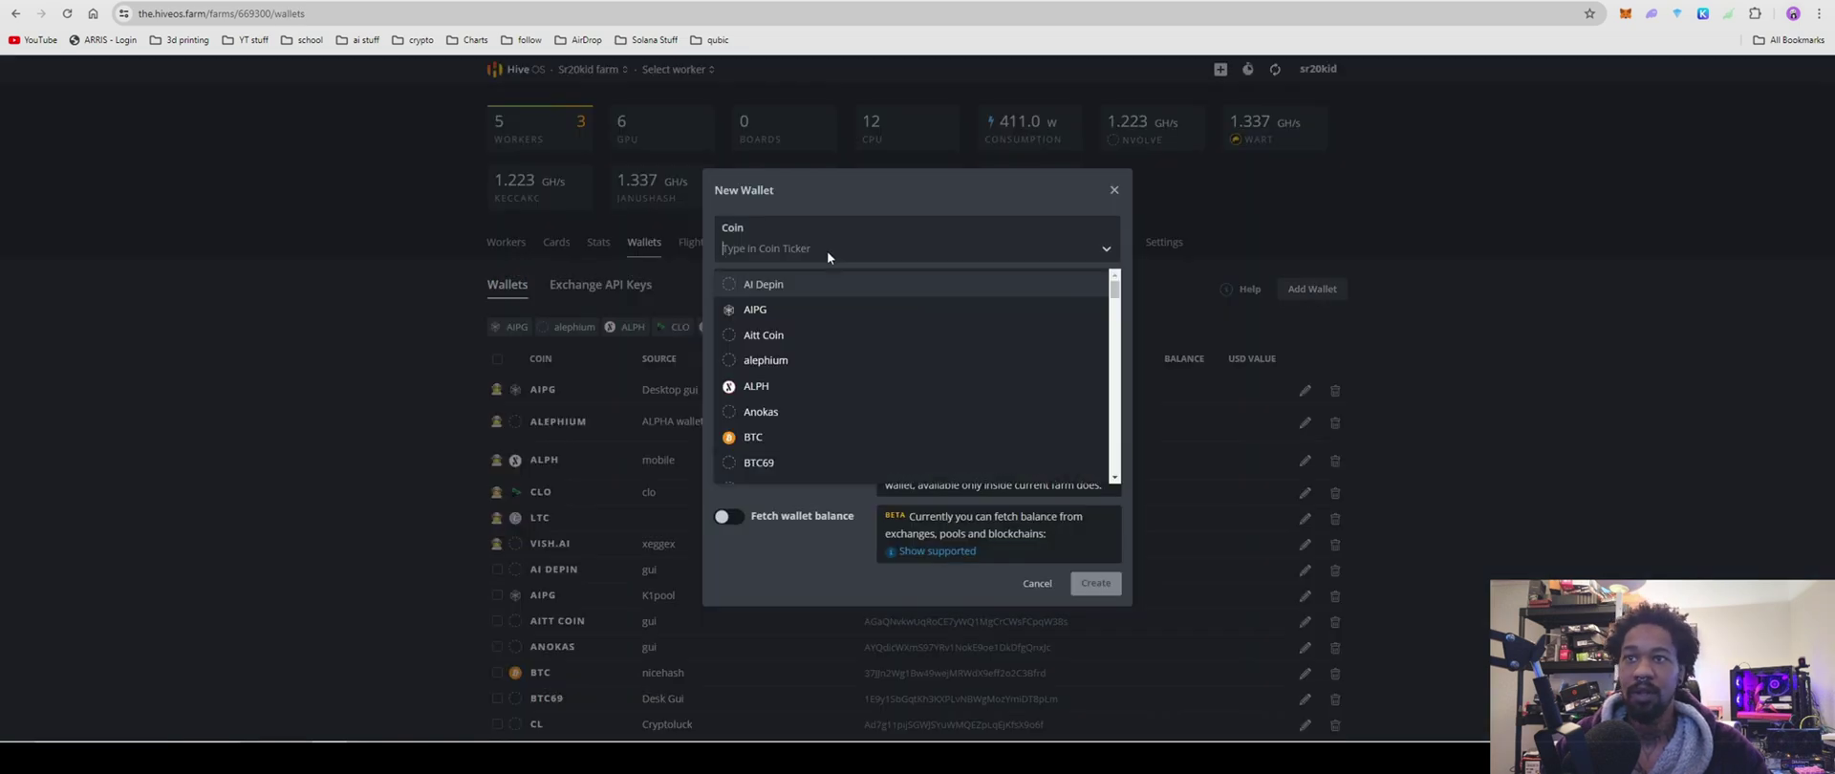
{"action": "type", "text": "nv"}
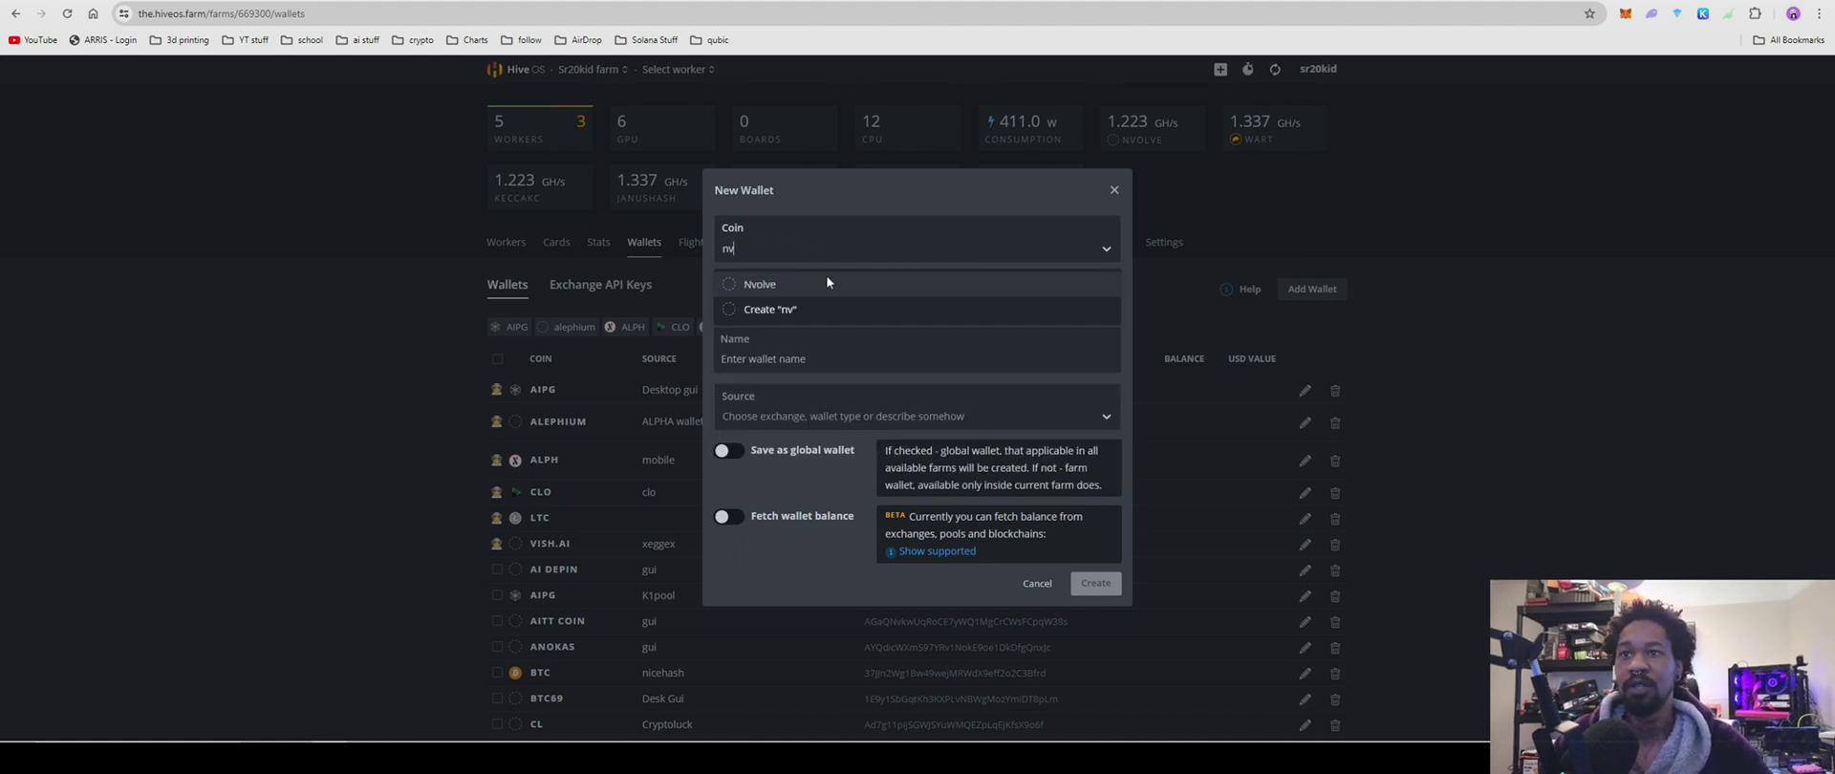
{"action": "left_click", "coordinate": [823, 284]}
Revisit the coin and address fields, then cancel the unfinished wallet.
{"action": "left_click", "coordinate": [815, 248]}
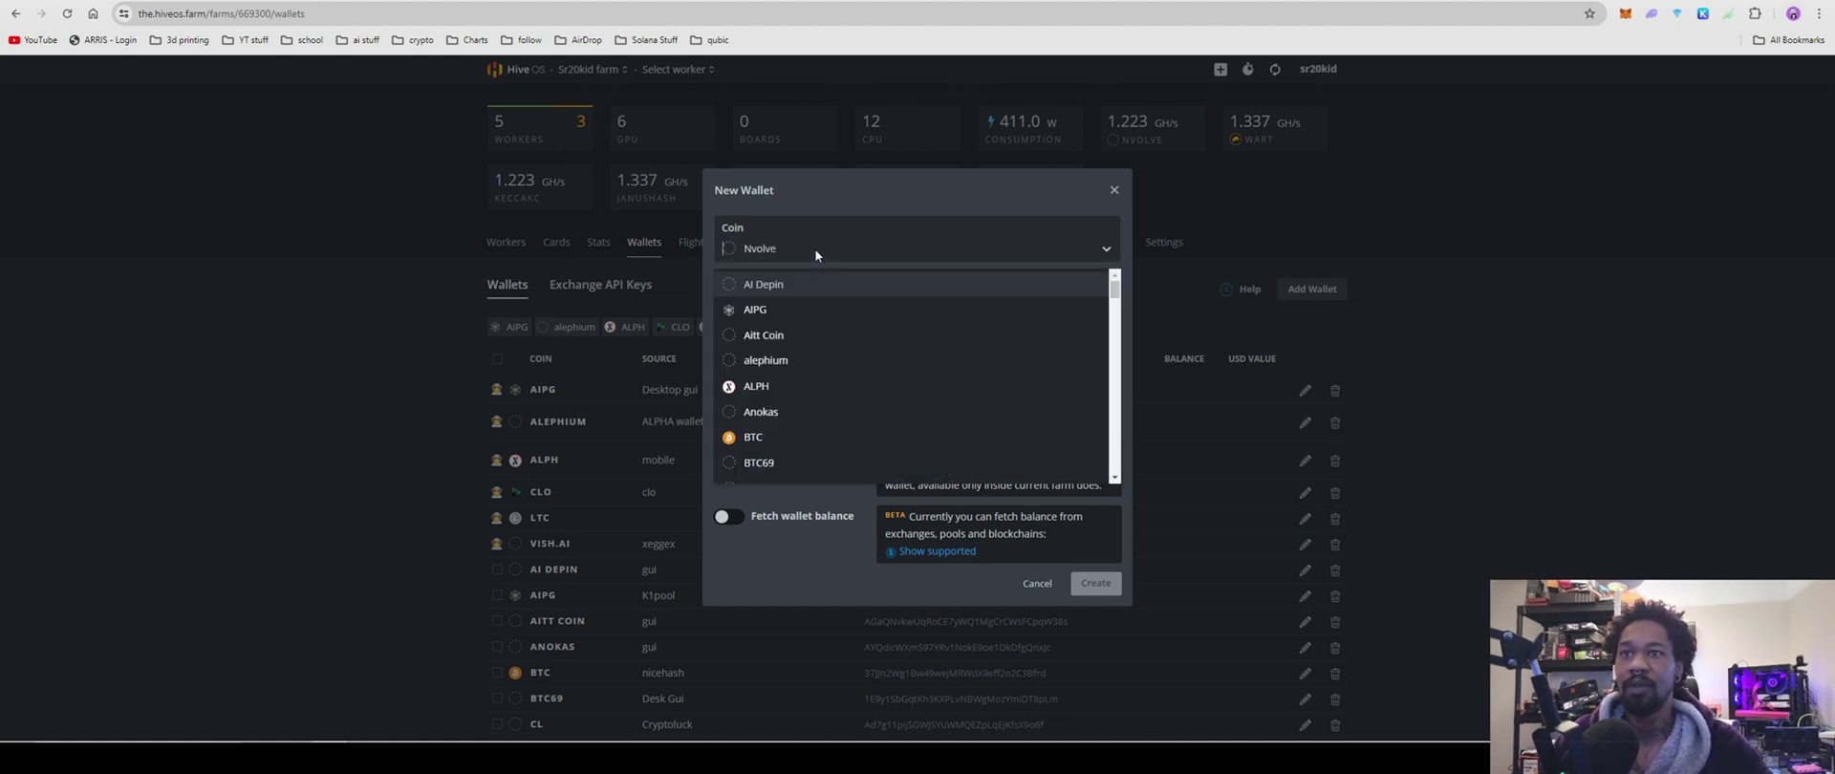
{"action": "left_click", "coordinate": [827, 366]}
{"action": "left_click", "coordinate": [833, 304]}
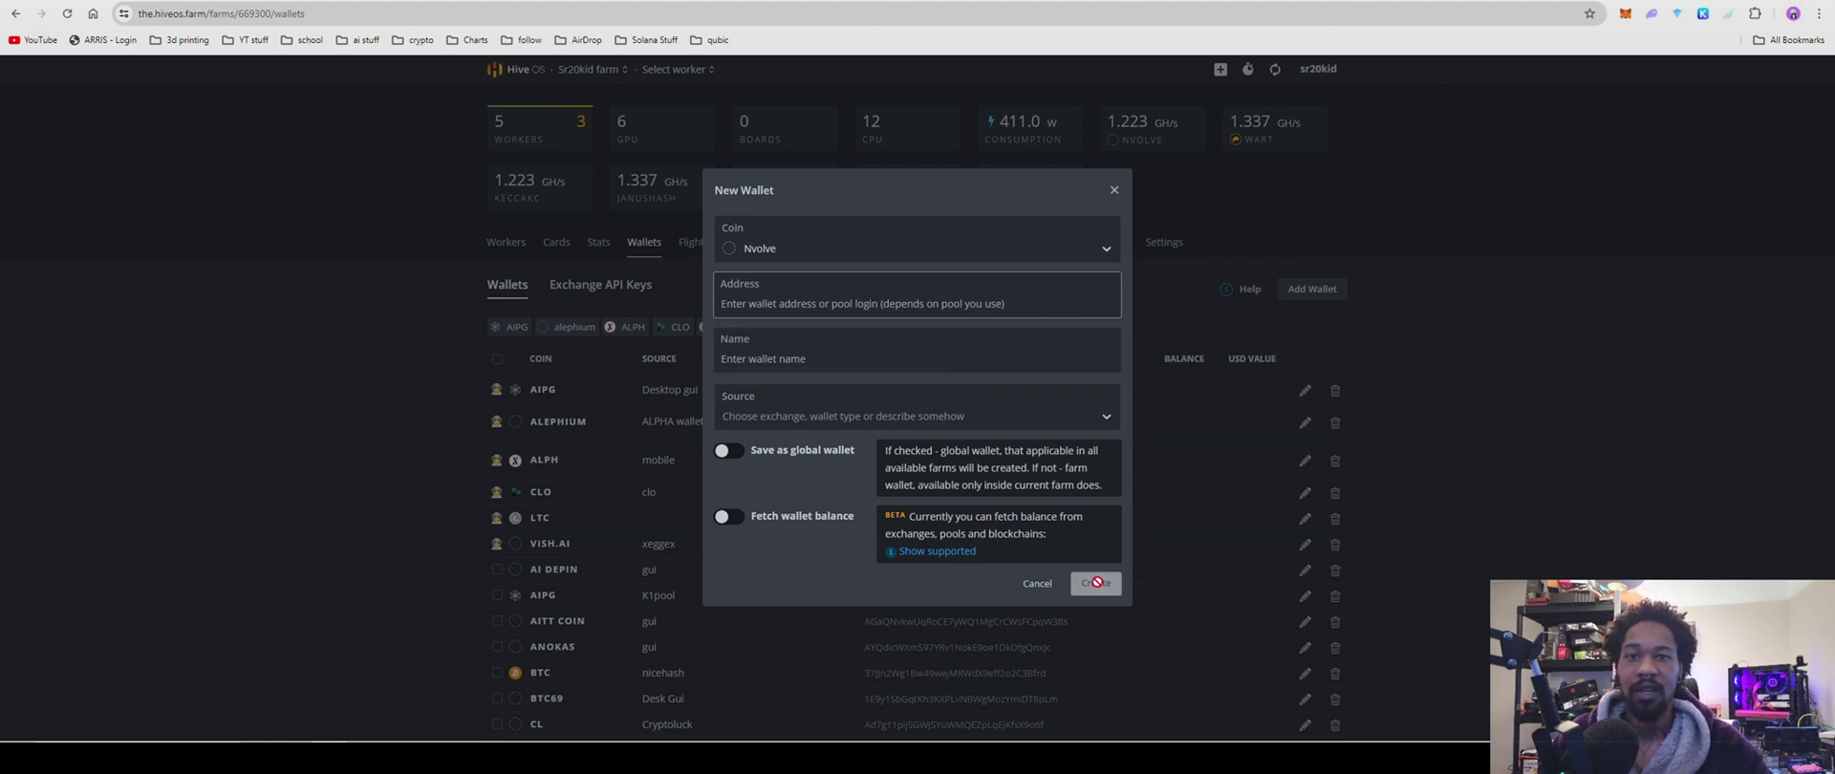
{"action": "left_click", "coordinate": [1032, 585]}
Go to Flight Sheets and choose Edit on the NVOLVE flight sheet.
{"action": "left_click", "coordinate": [690, 245]}
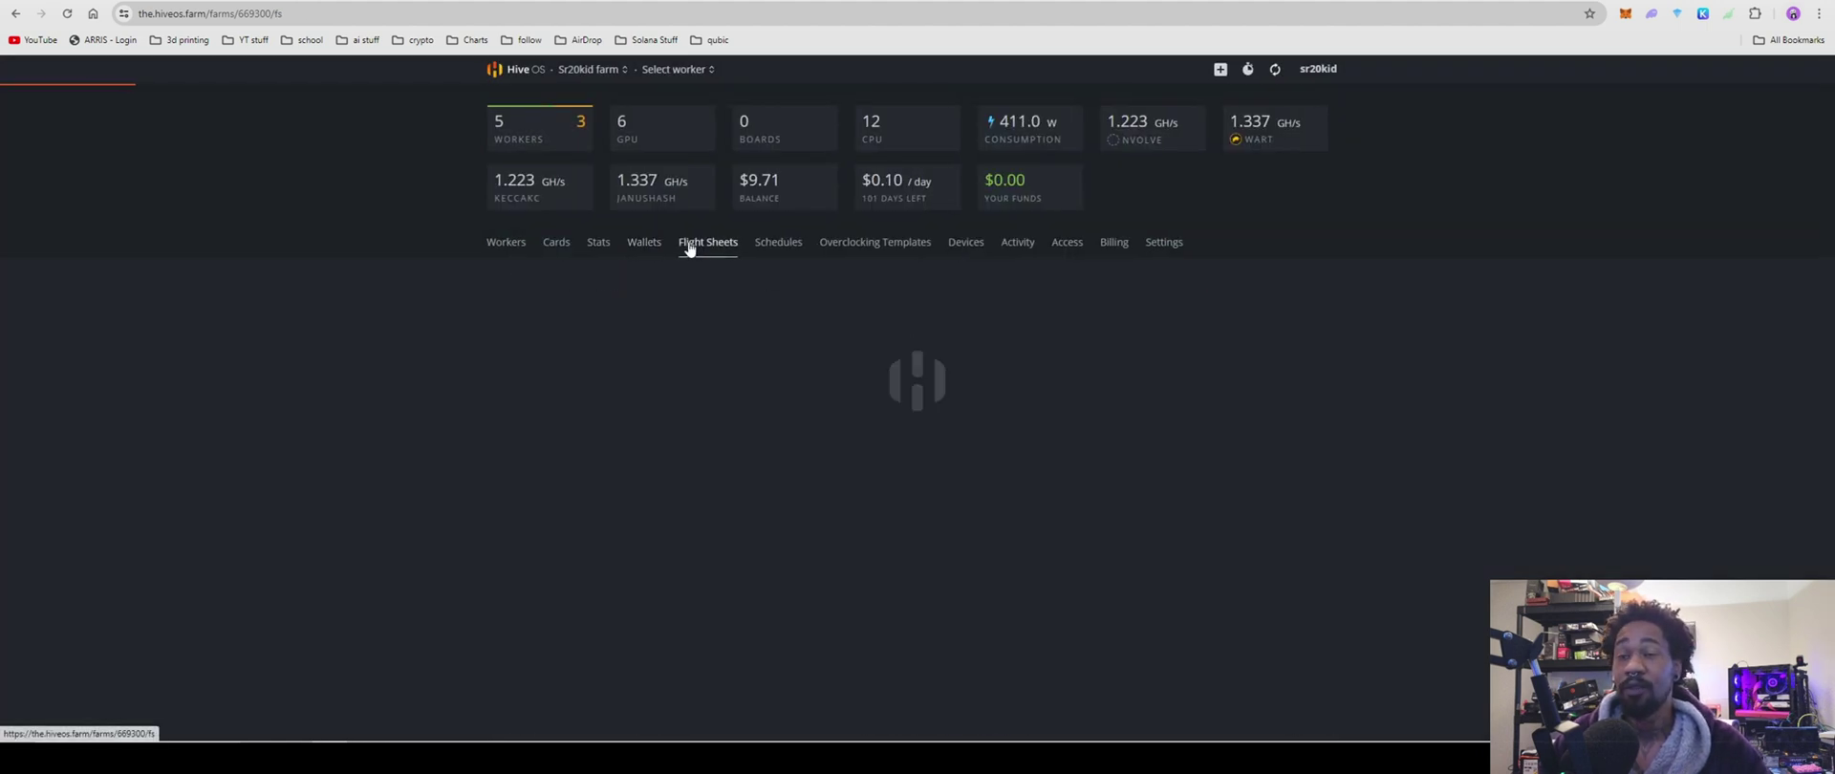
{"action": "scroll", "coordinate": [829, 497], "scroll_direction": "down", "scroll_amount": 3}
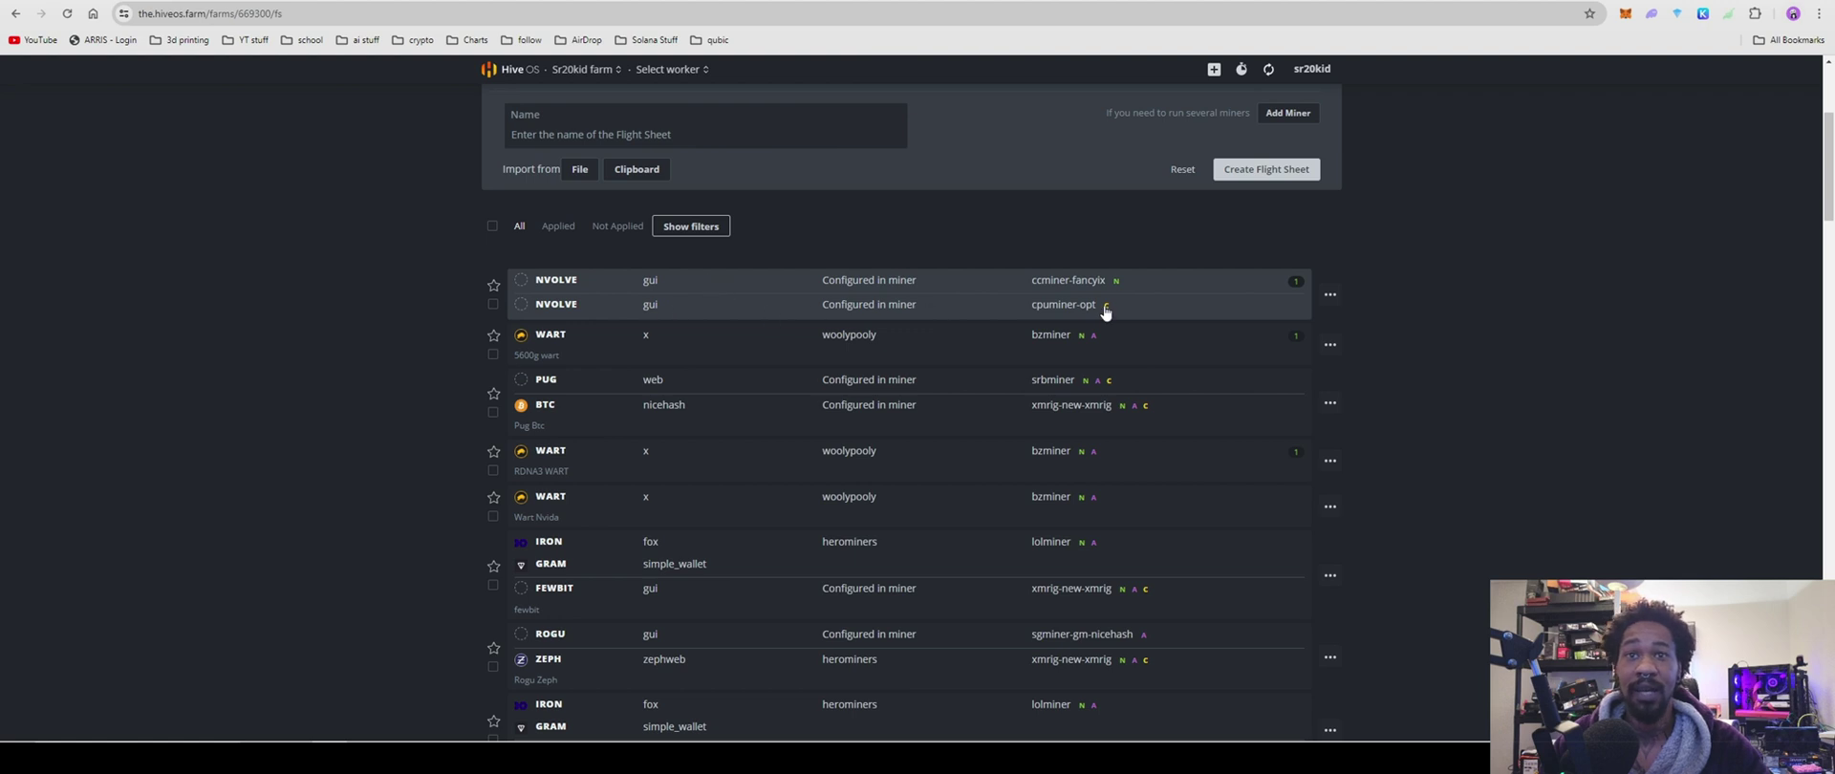
{"action": "left_click", "coordinate": [1329, 294]}
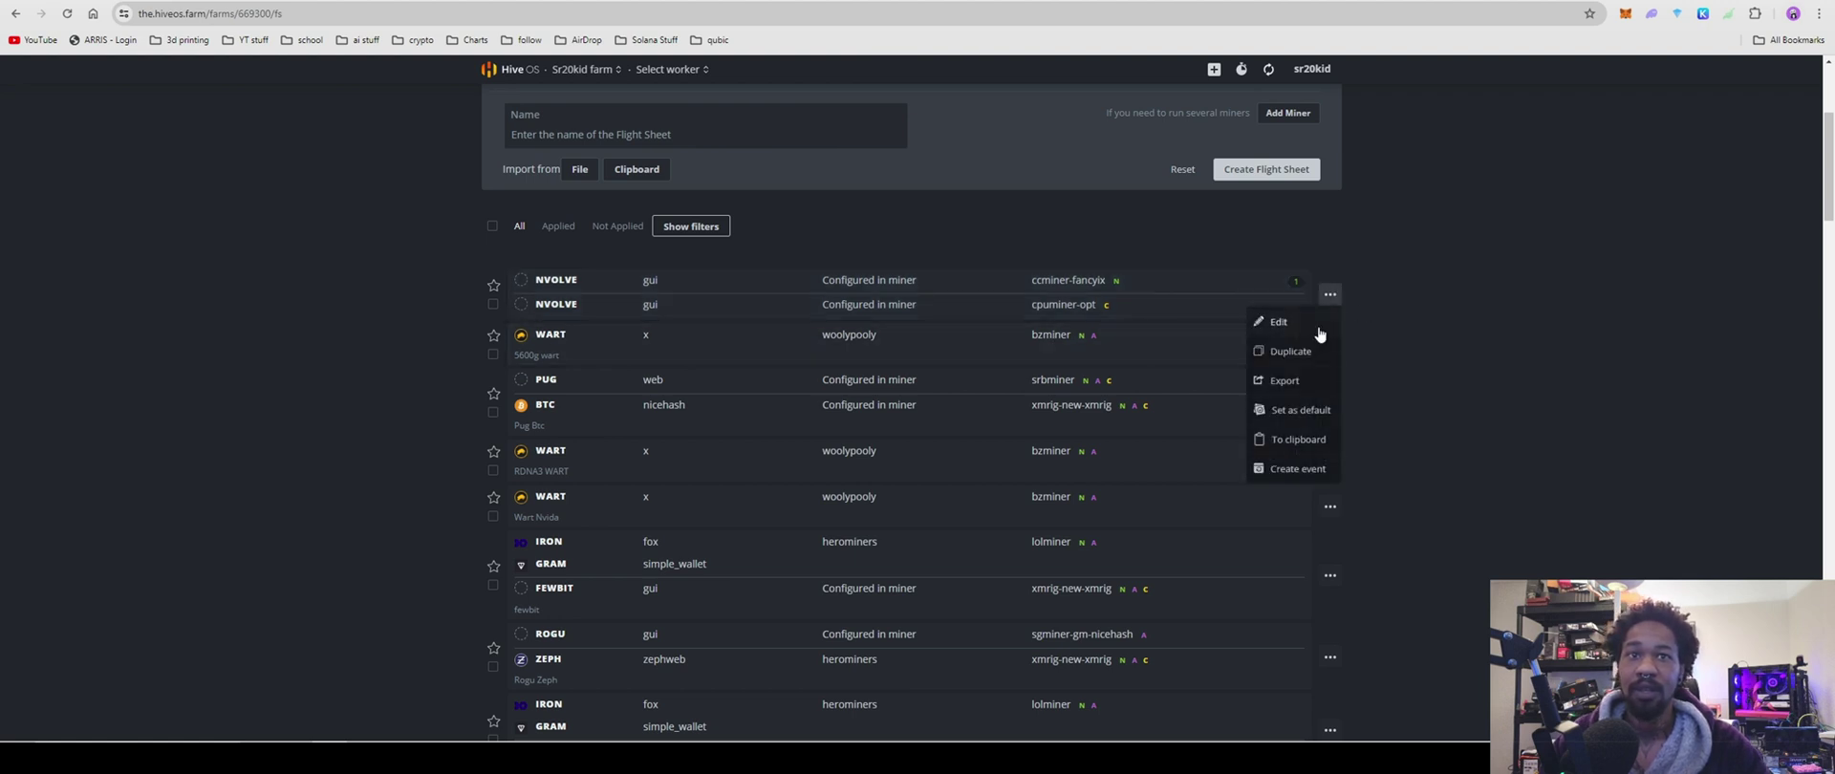
{"action": "left_click", "coordinate": [1299, 323]}
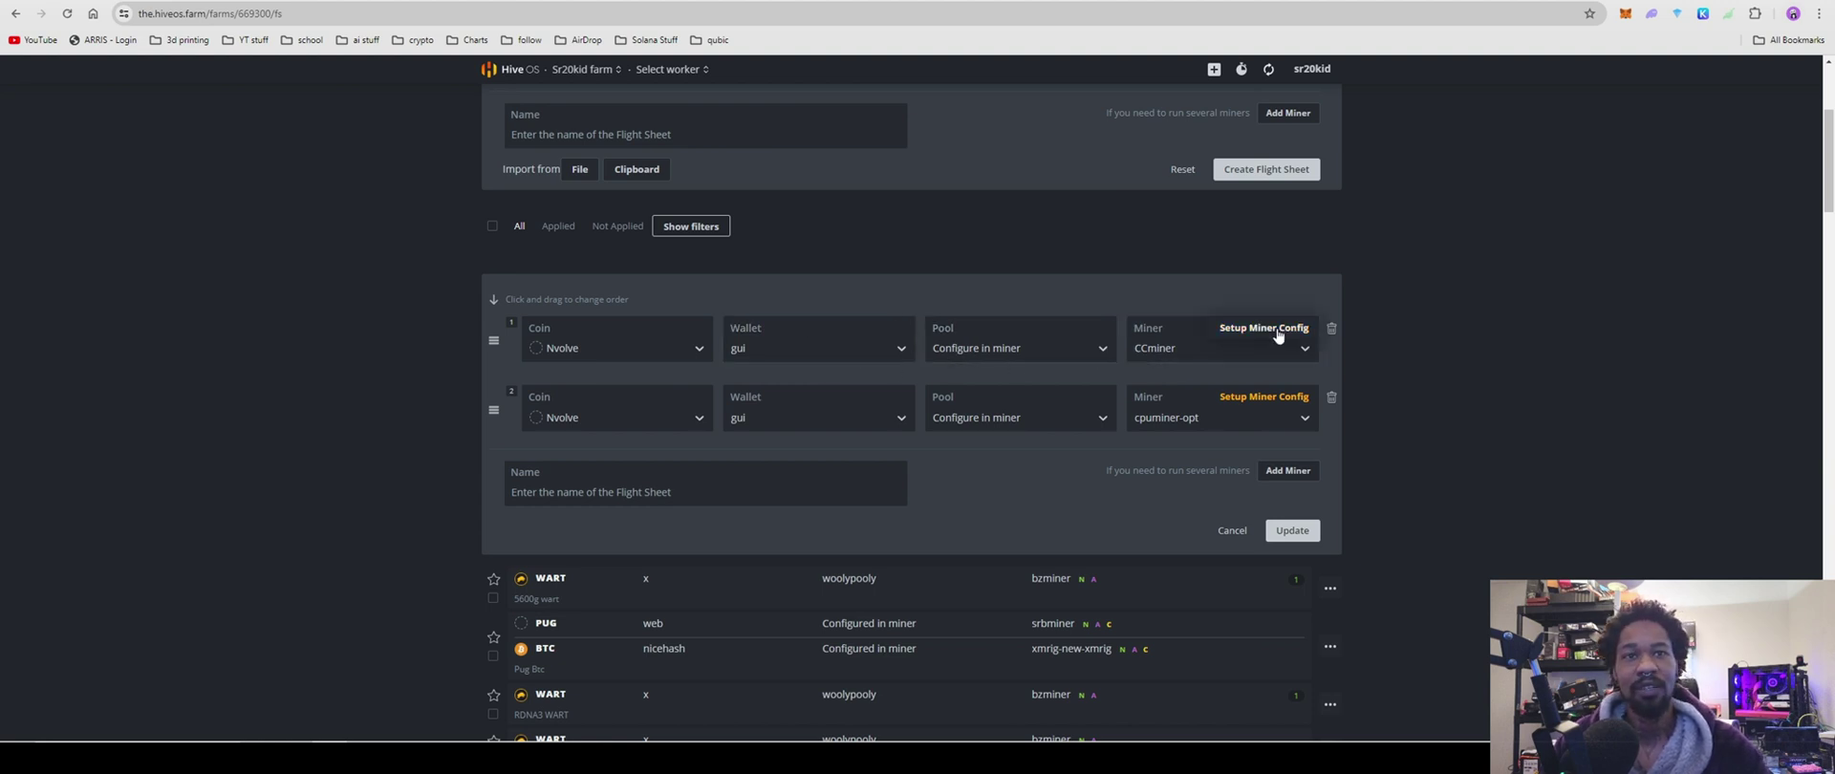
Review the CCminer config (keccakc, fancyix, stratum-na.rplant.xyz:17022) and cancel without changes.
{"action": "left_click", "coordinate": [1239, 327]}
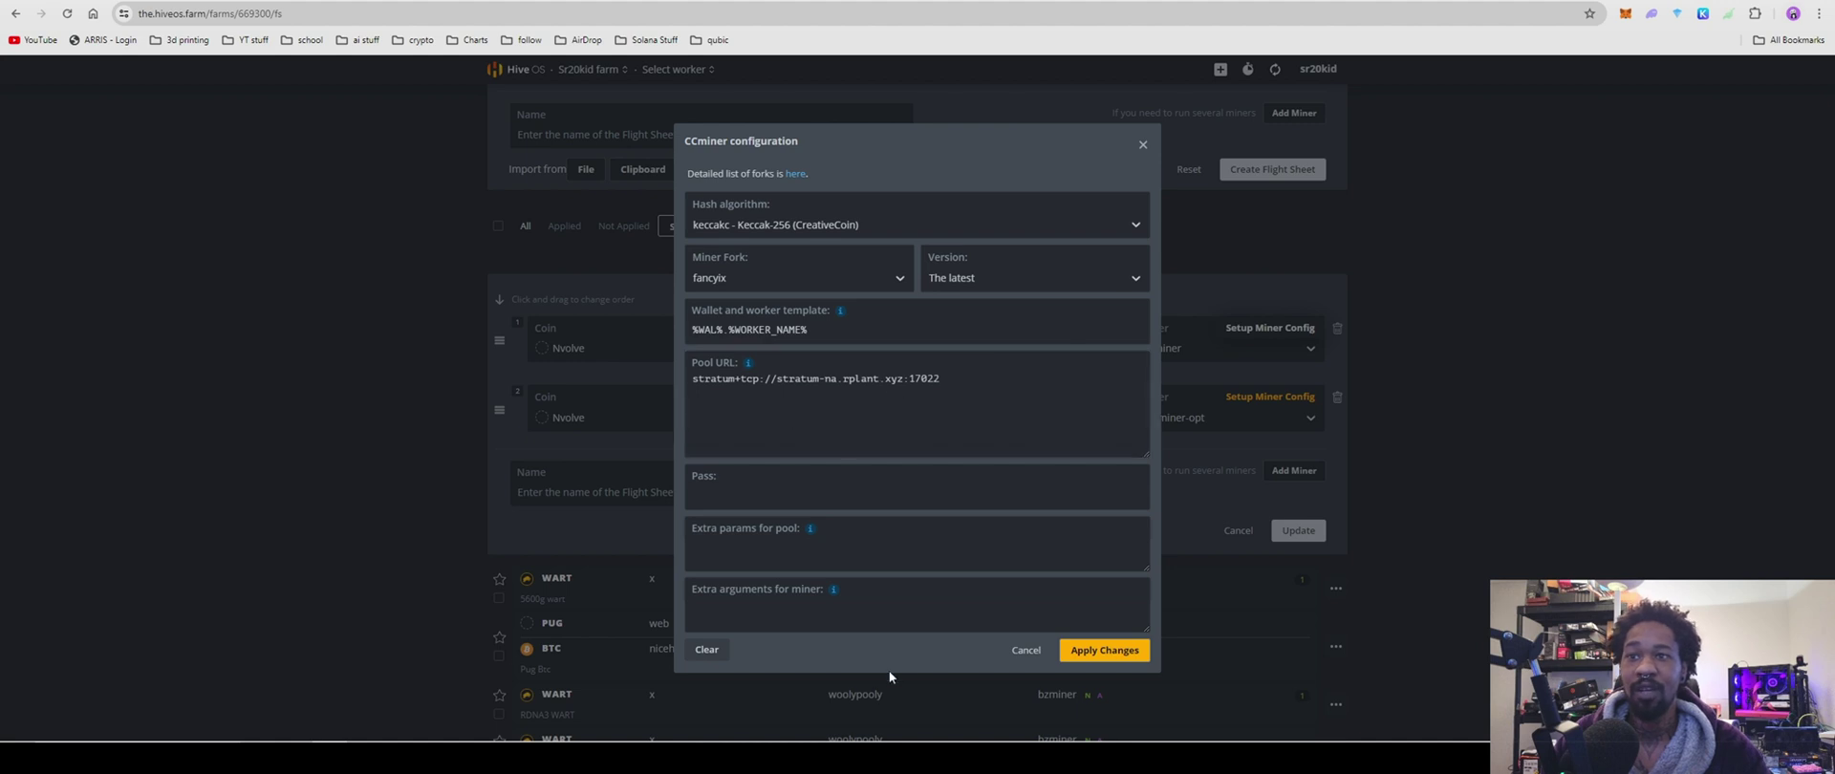
{"action": "left_click", "coordinate": [1019, 655]}
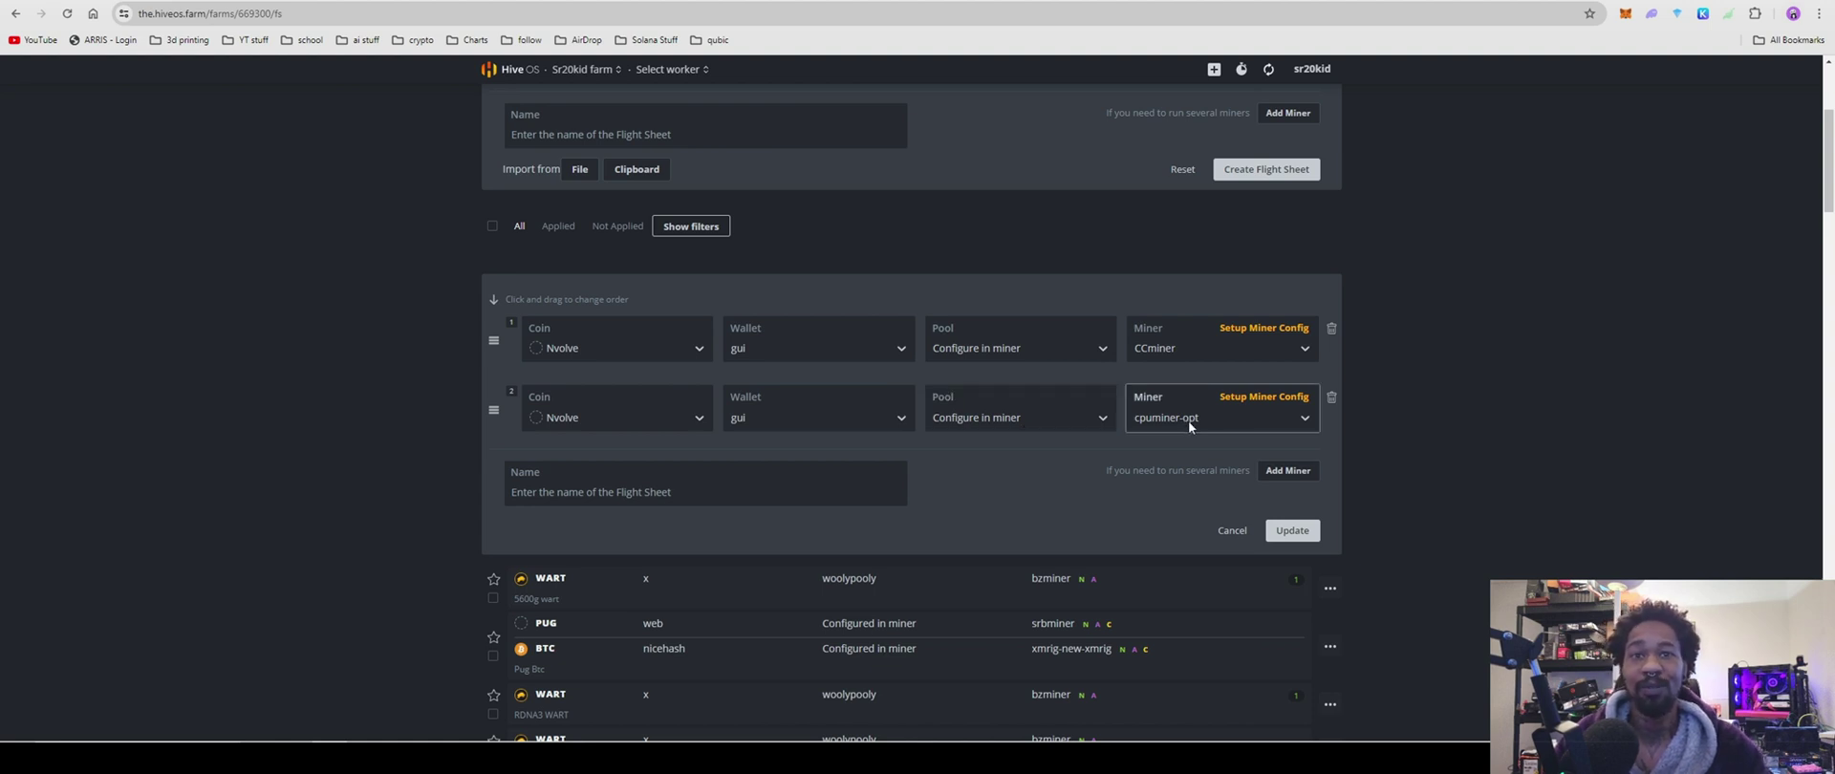
Review the cpuminer-opt config (keccakc, 12 threads, port 17022), cancel it and scroll back up.
{"action": "left_click", "coordinate": [1257, 397]}
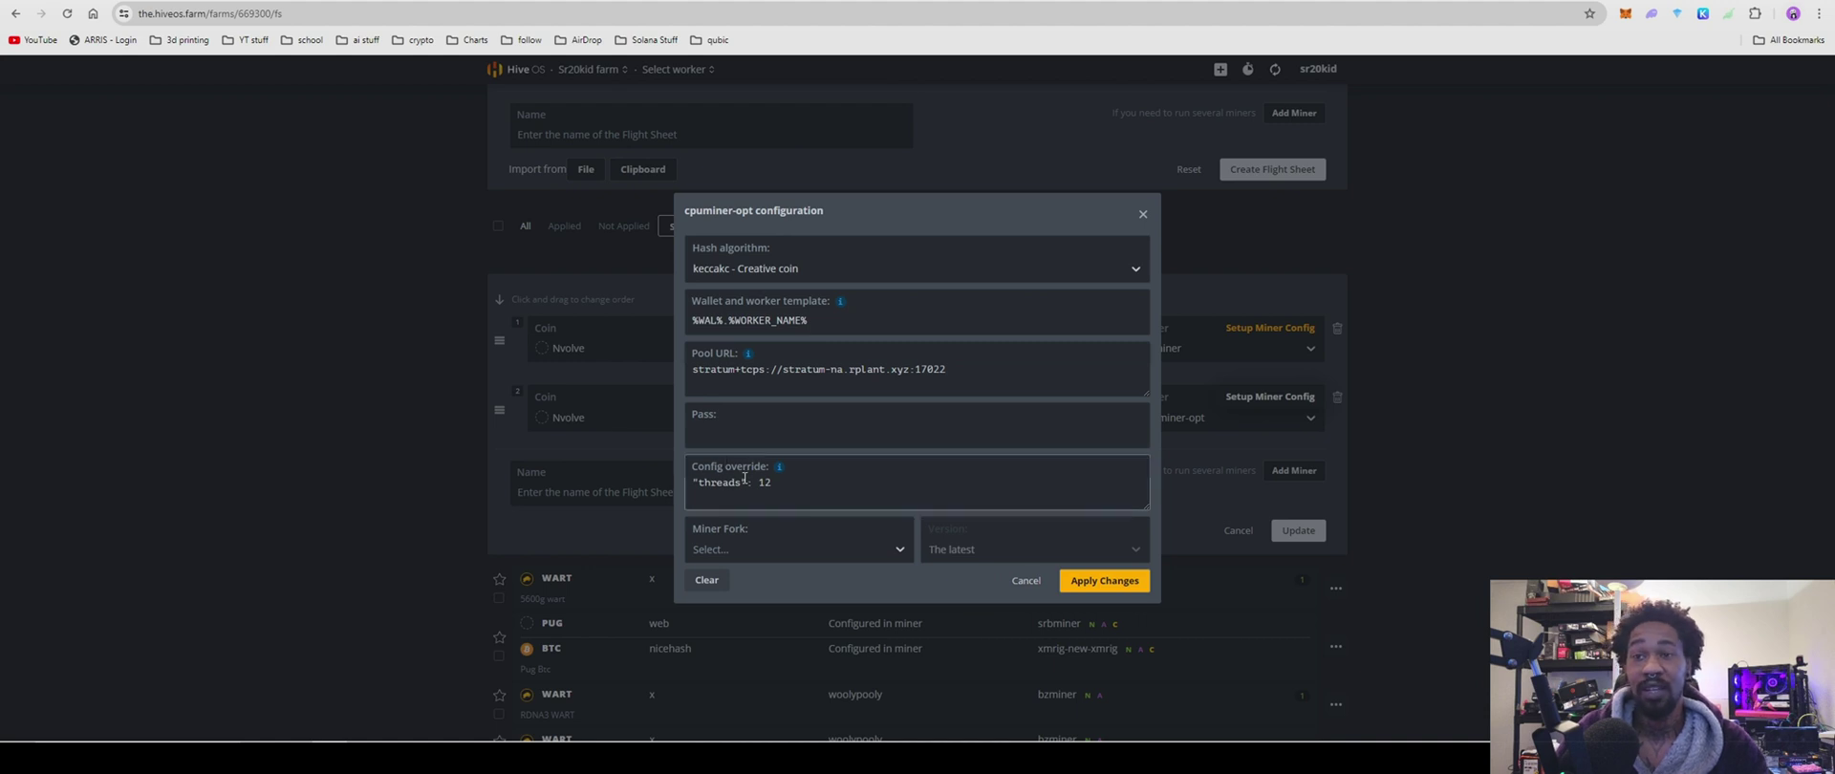
{"action": "mouse_move", "coordinate": [772, 470]}
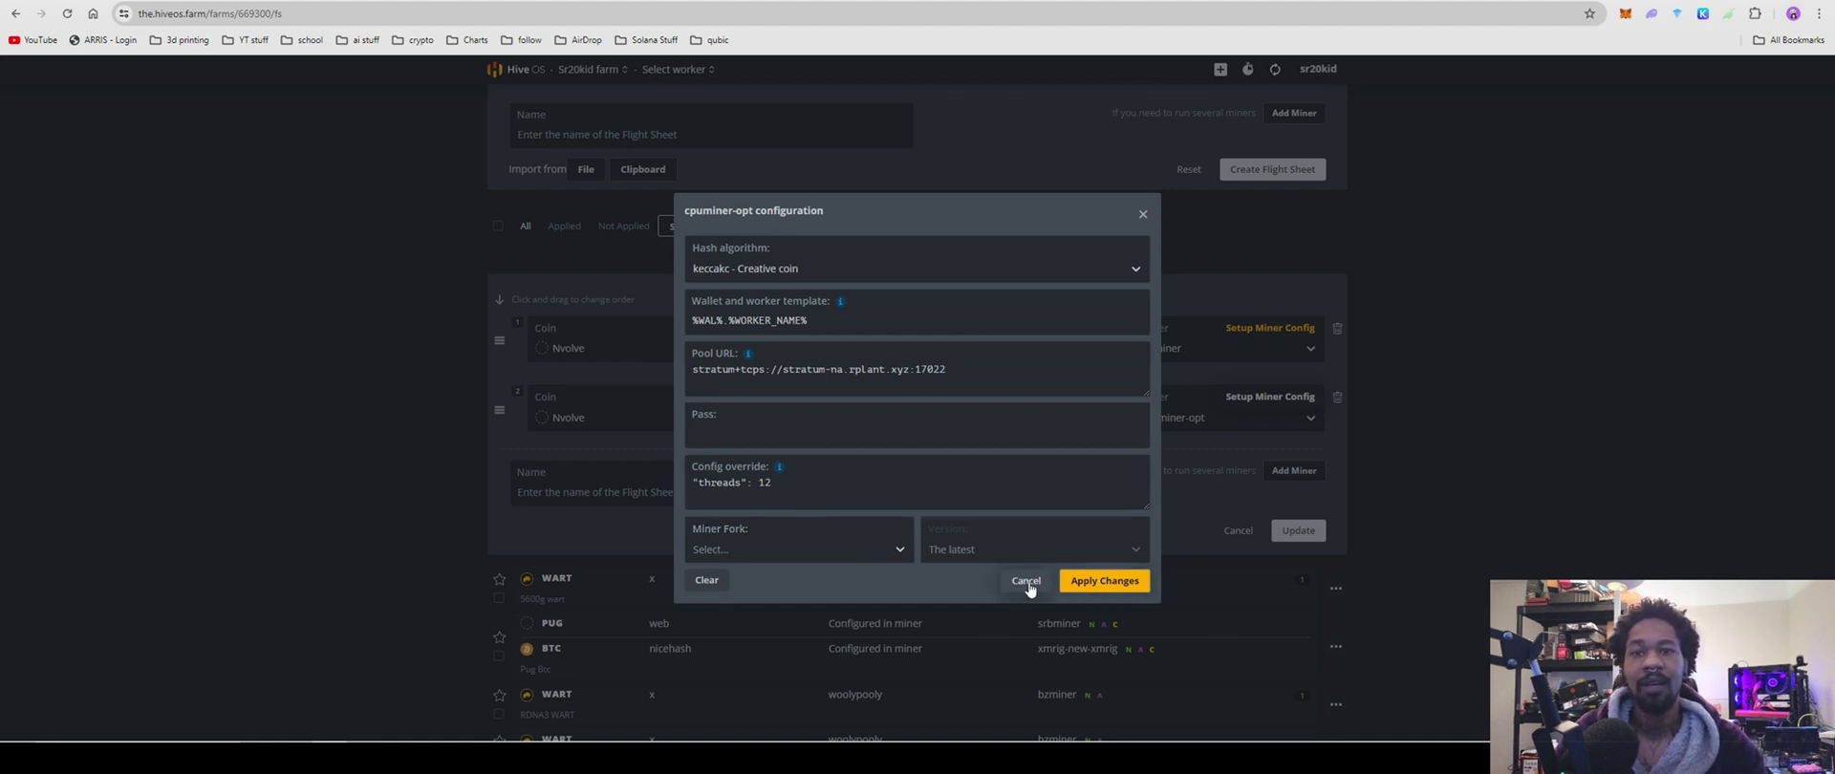
{"action": "left_click", "coordinate": [1095, 585]}
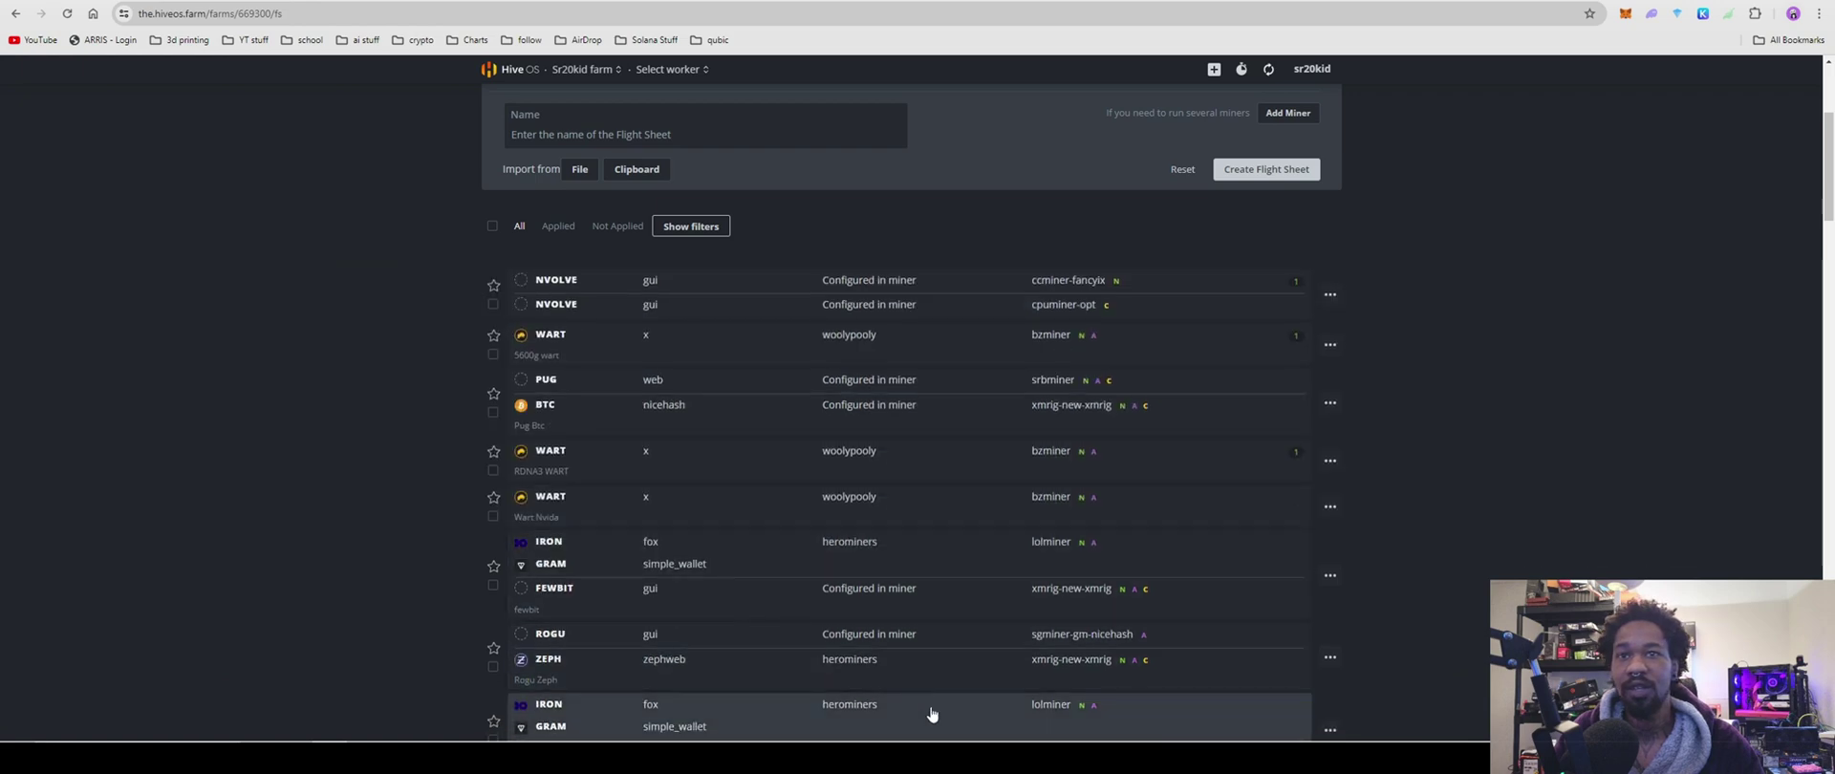
{"action": "scroll", "coordinate": [994, 516], "scroll_direction": "up", "scroll_amount": 3}
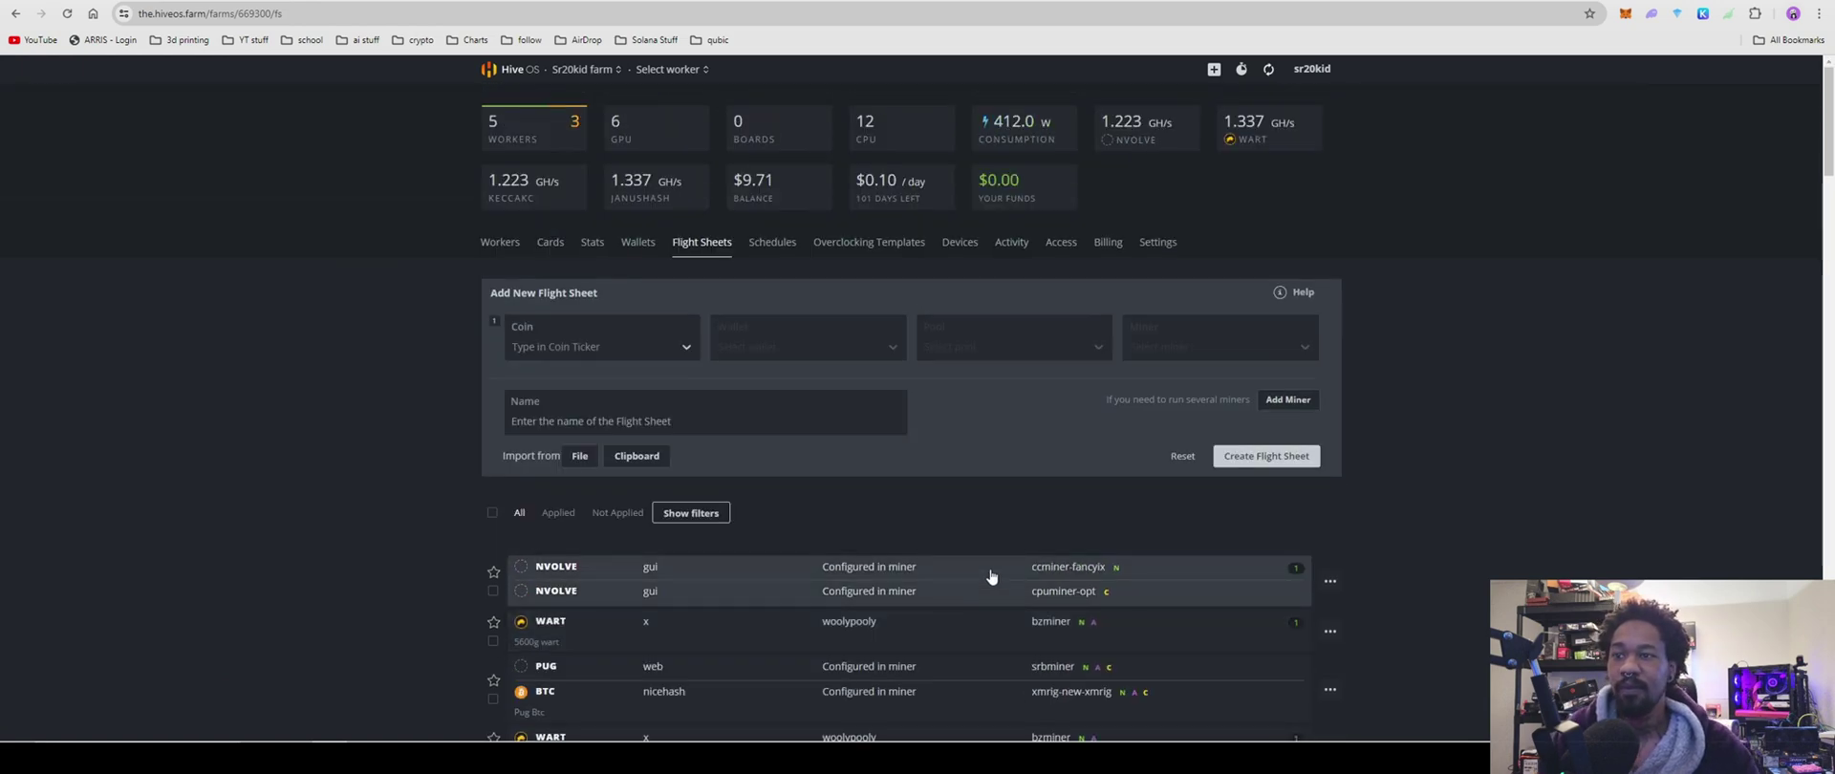
Review the wallet's Nvolve stats on Rplant, showing two workers at 1.26 GH/s, then go to nvolve.tech.
{"action": "key", "text": "ctrl+Tab"}
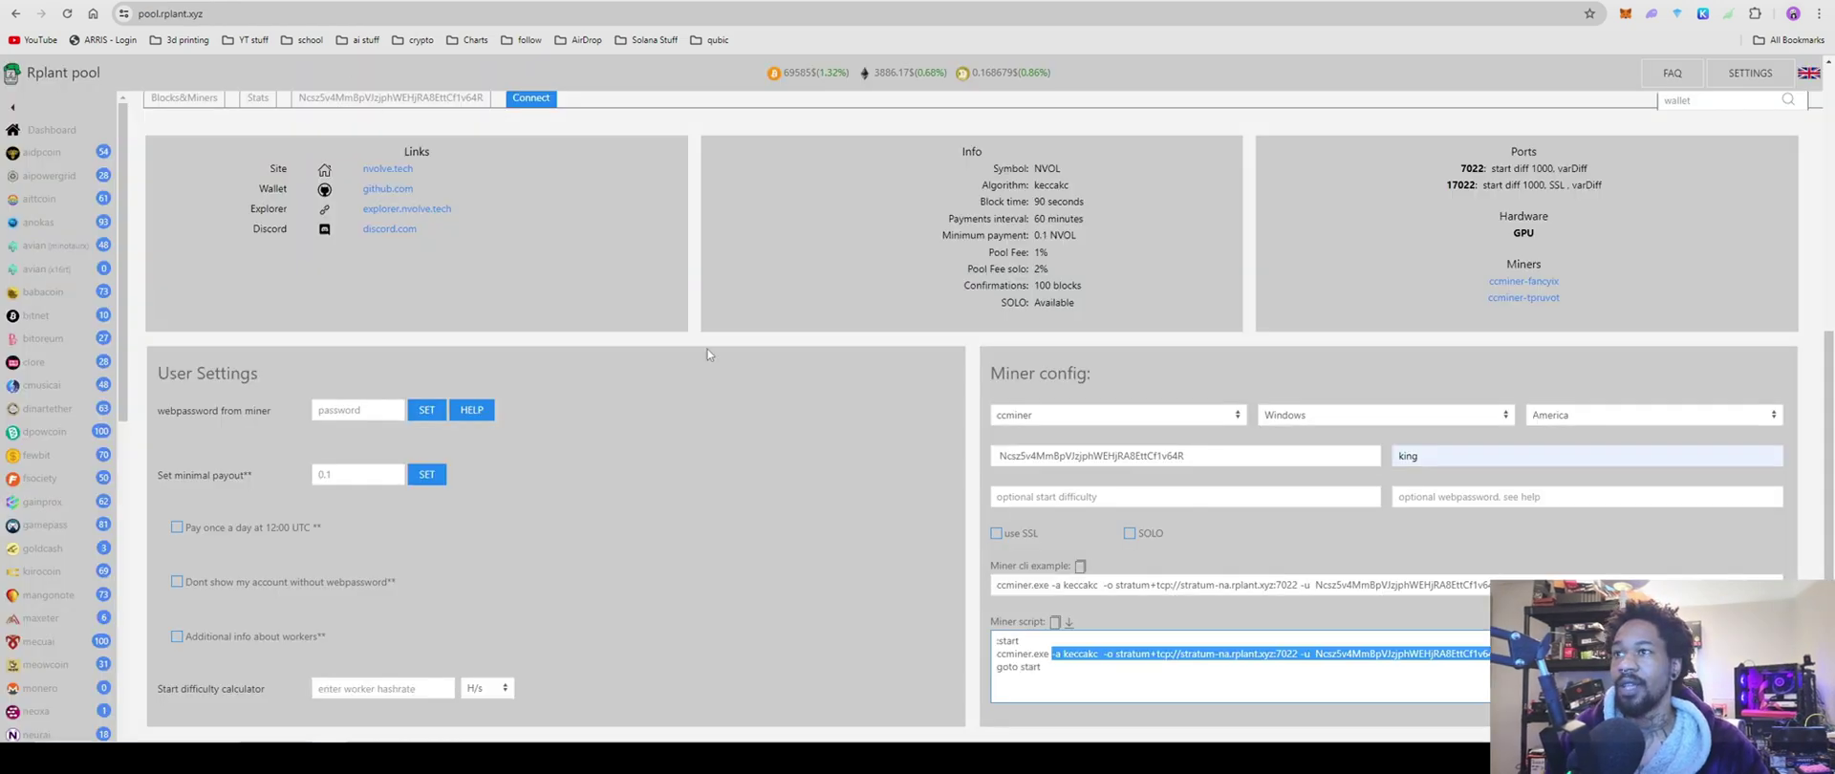
{"action": "scroll", "coordinate": [892, 401], "scroll_direction": "up", "scroll_amount": 5}
{"action": "left_click", "coordinate": [433, 529]}
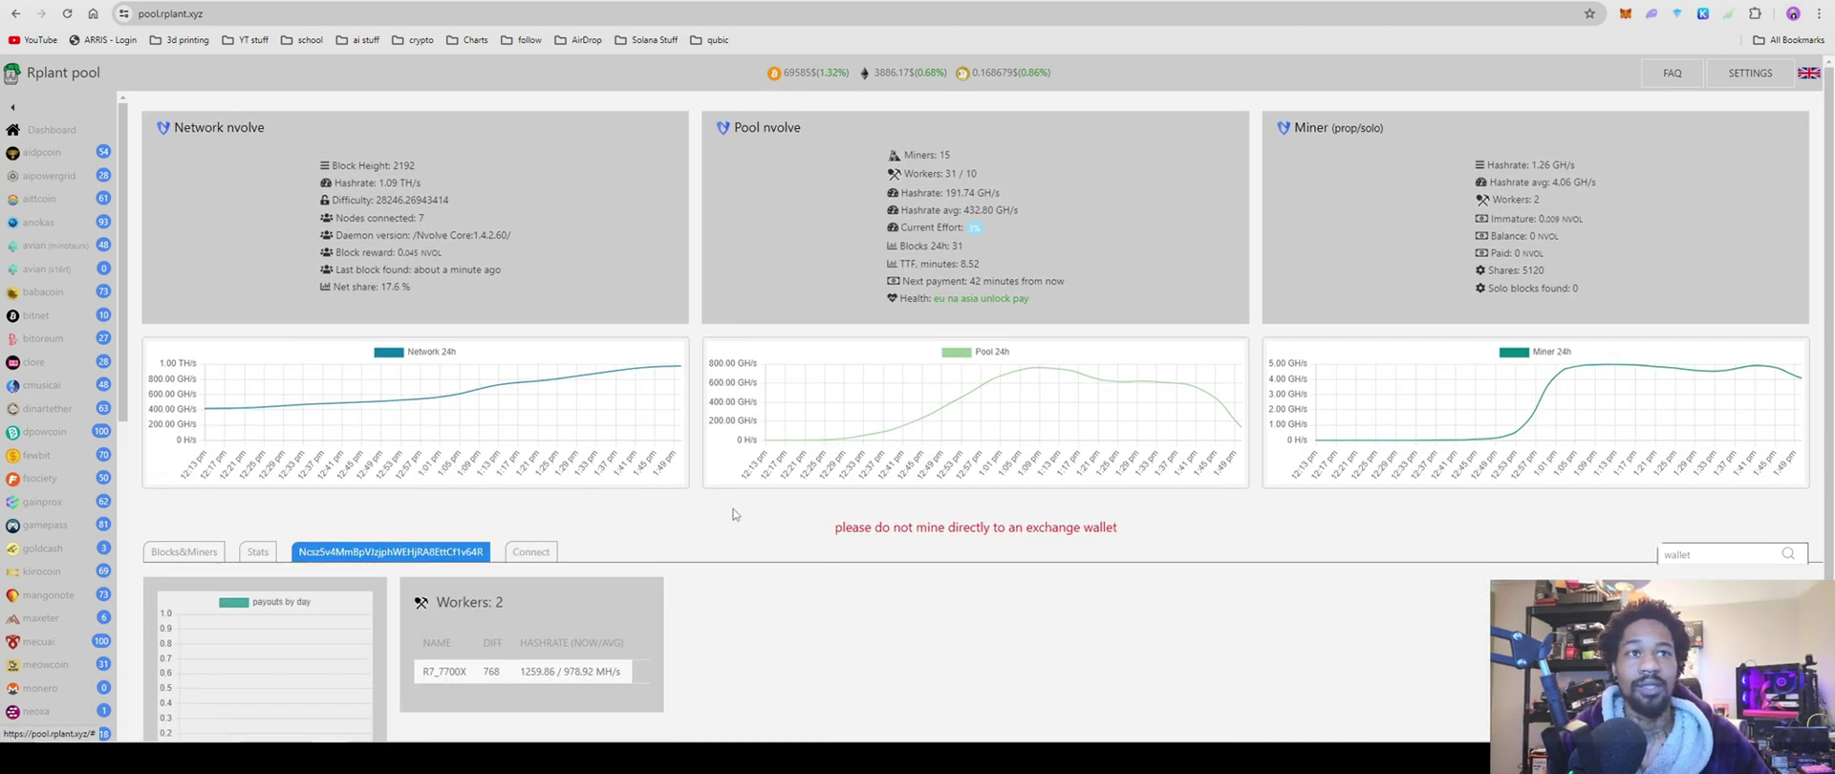
{"action": "scroll", "coordinate": [733, 514], "scroll_direction": "down", "scroll_amount": 2}
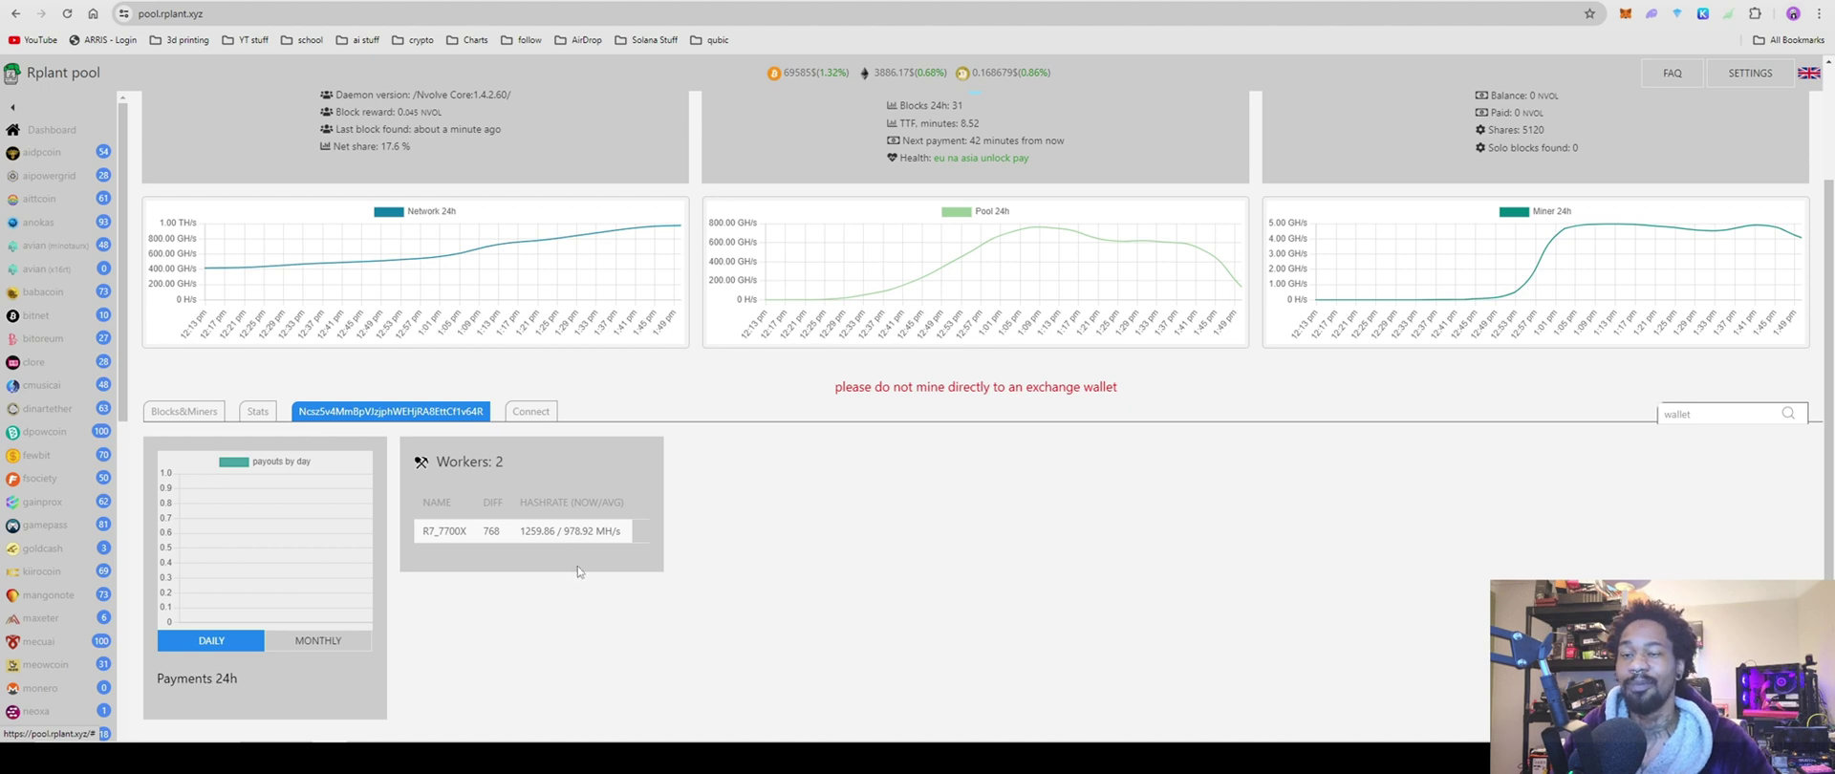
{"action": "scroll", "coordinate": [1328, 636], "scroll_direction": "up", "scroll_amount": 2}
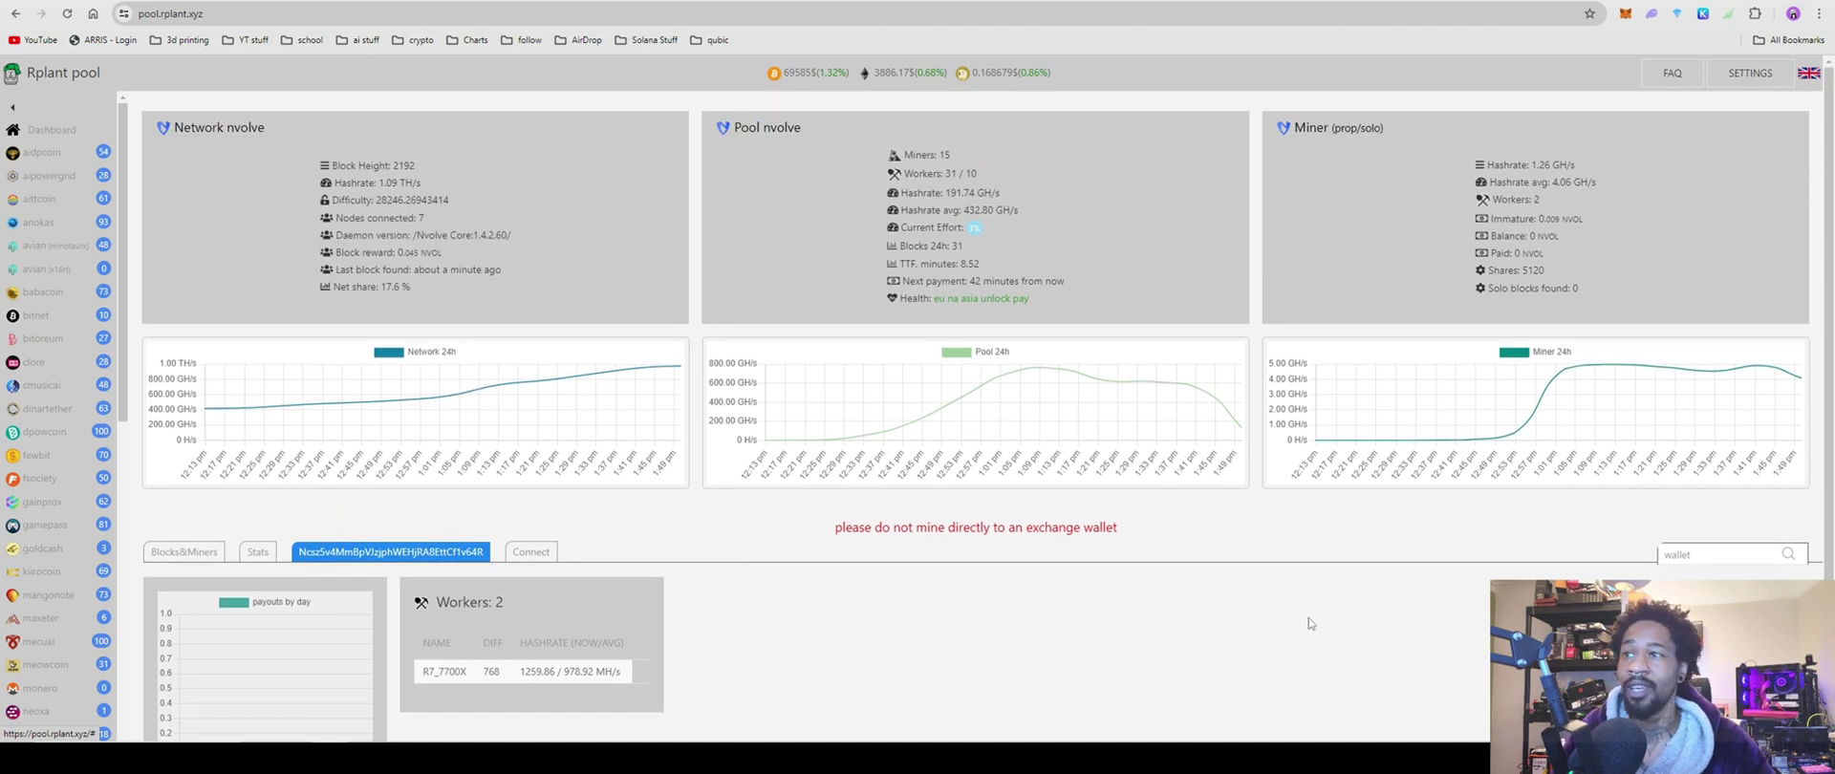
{"action": "scroll", "coordinate": [1308, 623], "scroll_direction": "down", "scroll_amount": 2}
{"action": "scroll", "coordinate": [1299, 626], "scroll_direction": "up", "scroll_amount": 2}
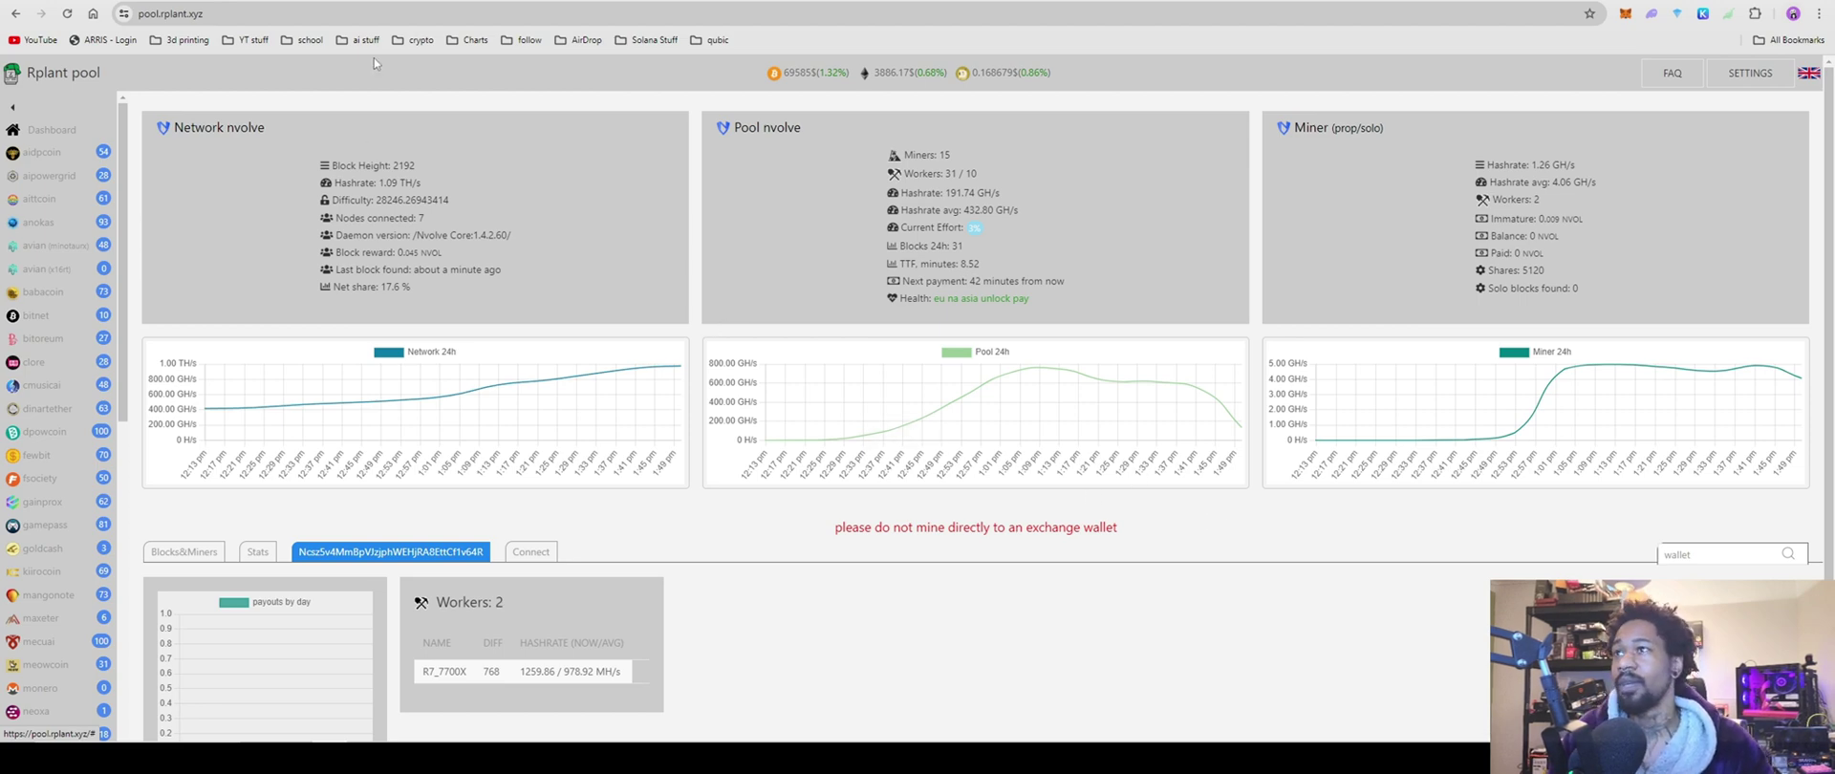
{"action": "key", "text": "ctrl+Tab"}
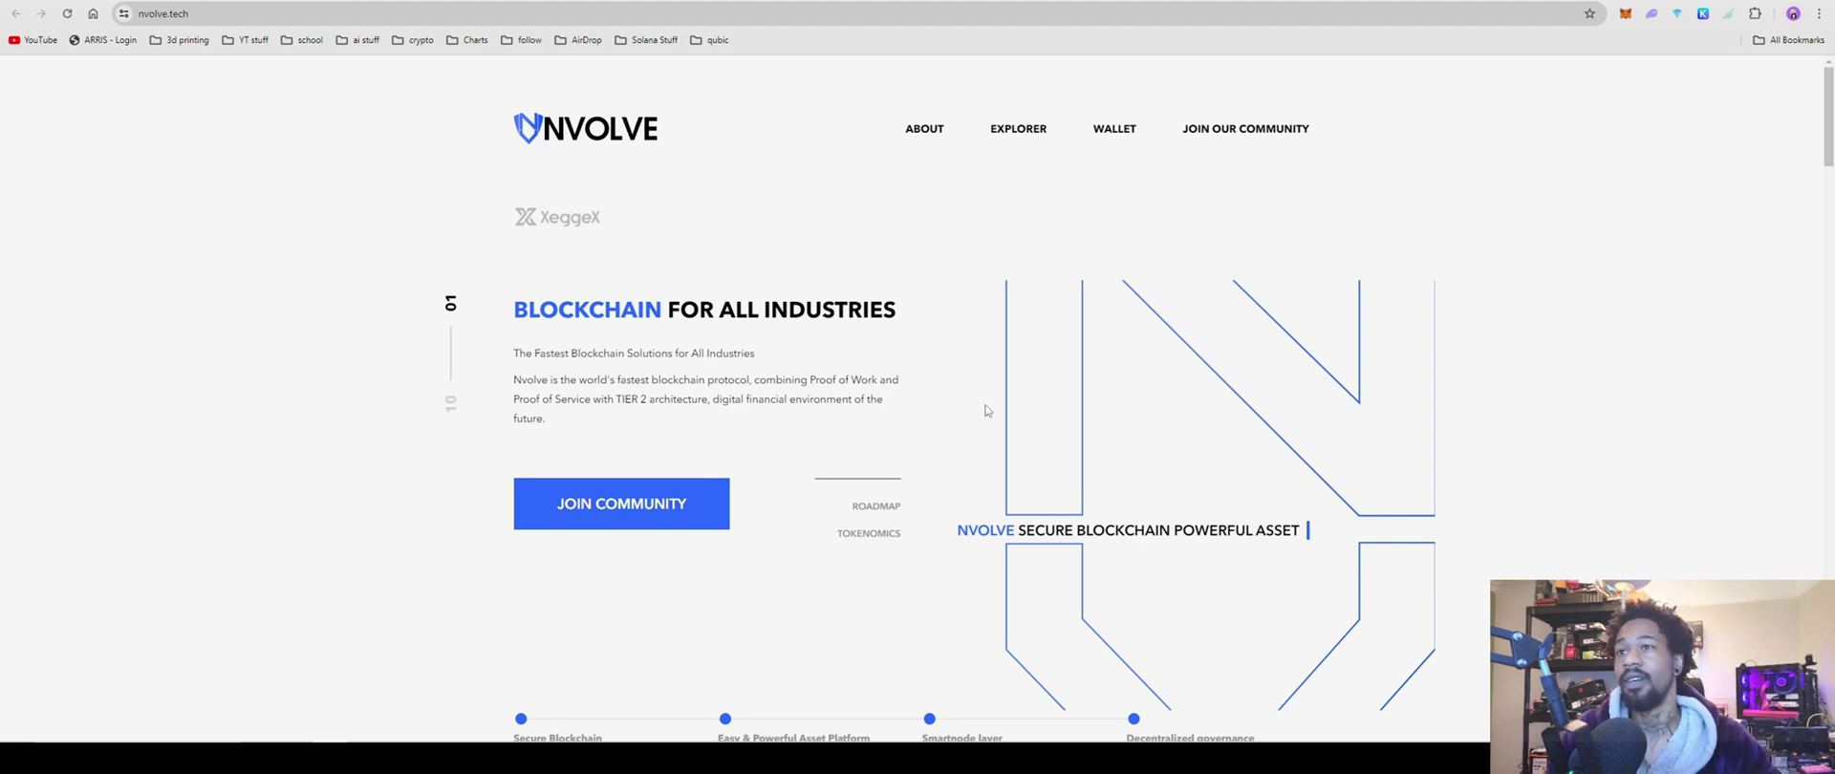
{"action": "scroll", "coordinate": [986, 410], "scroll_direction": "down", "scroll_amount": 12}
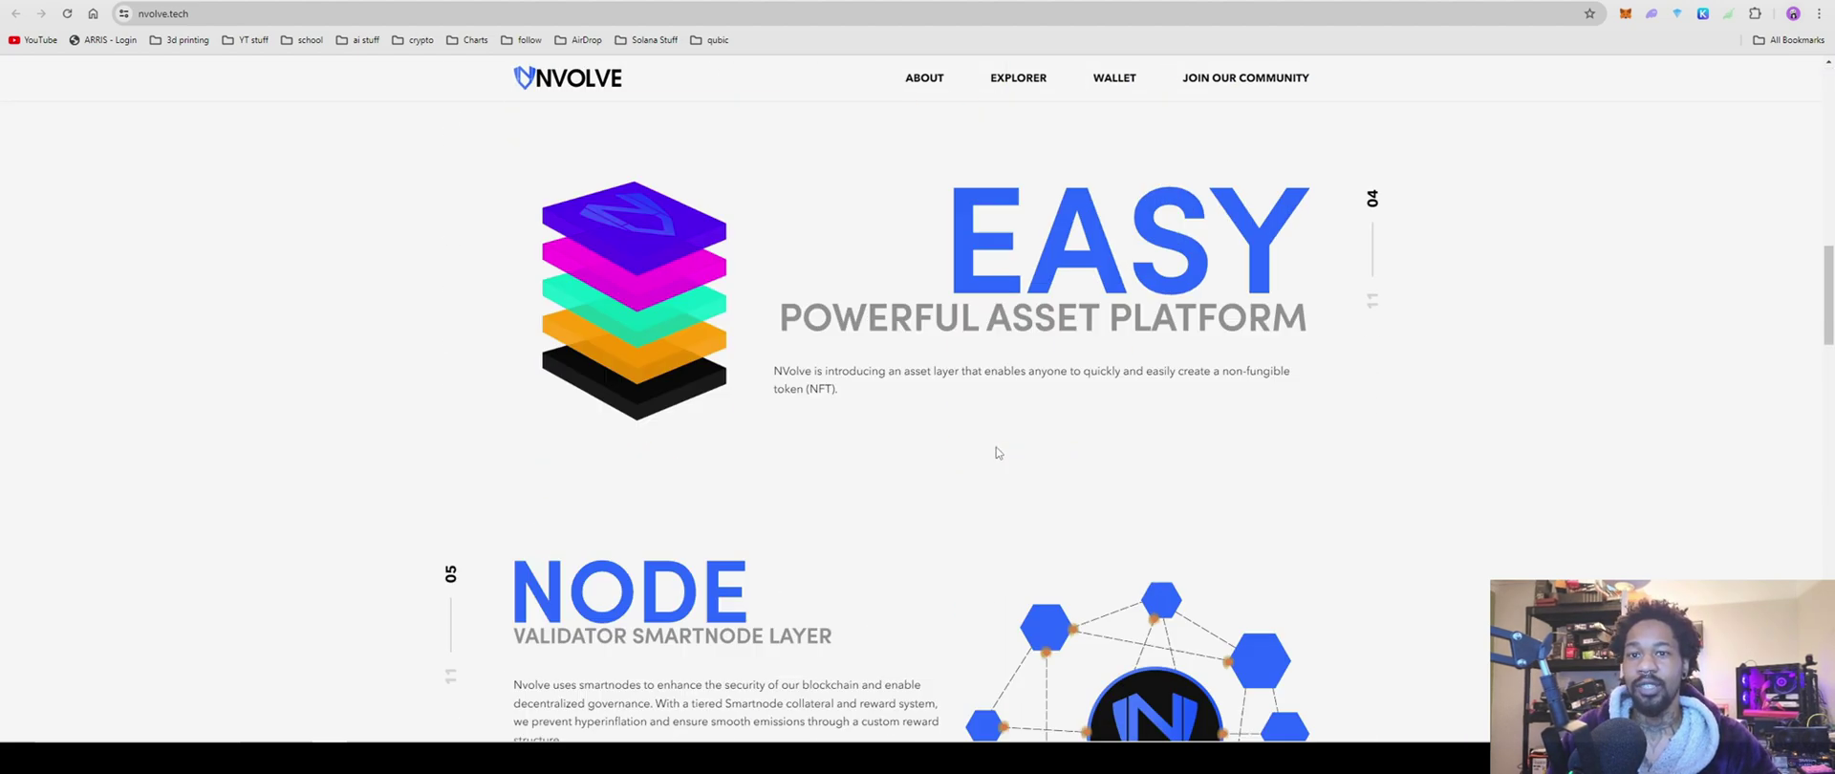
{"action": "scroll", "coordinate": [996, 451], "scroll_direction": "down", "scroll_amount": 12}
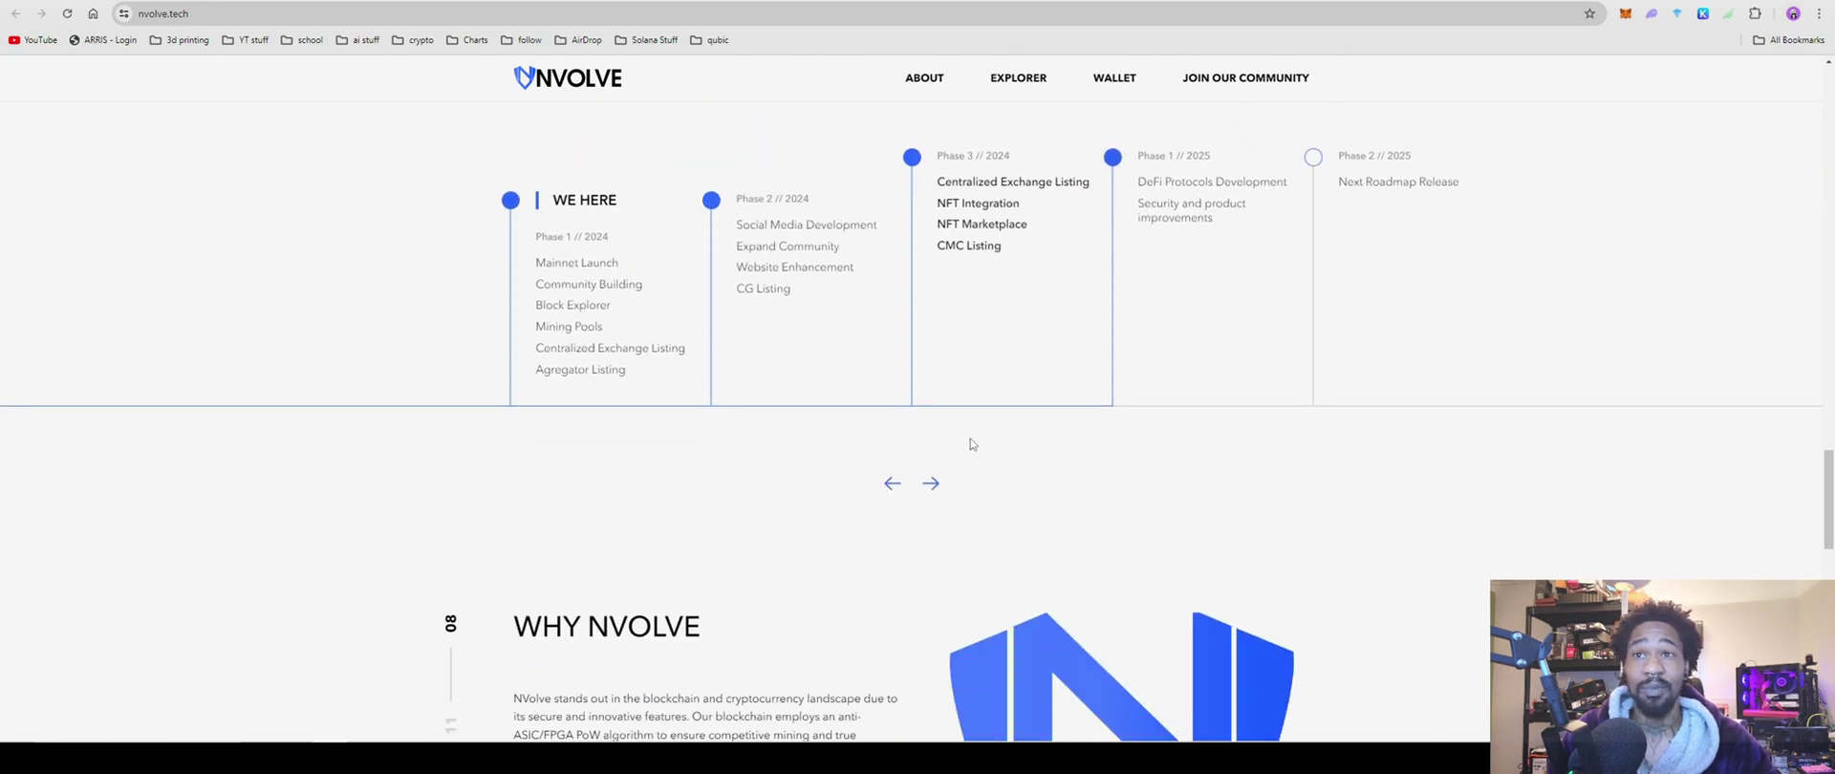
{"action": "scroll", "coordinate": [970, 443], "scroll_direction": "down", "scroll_amount": 10}
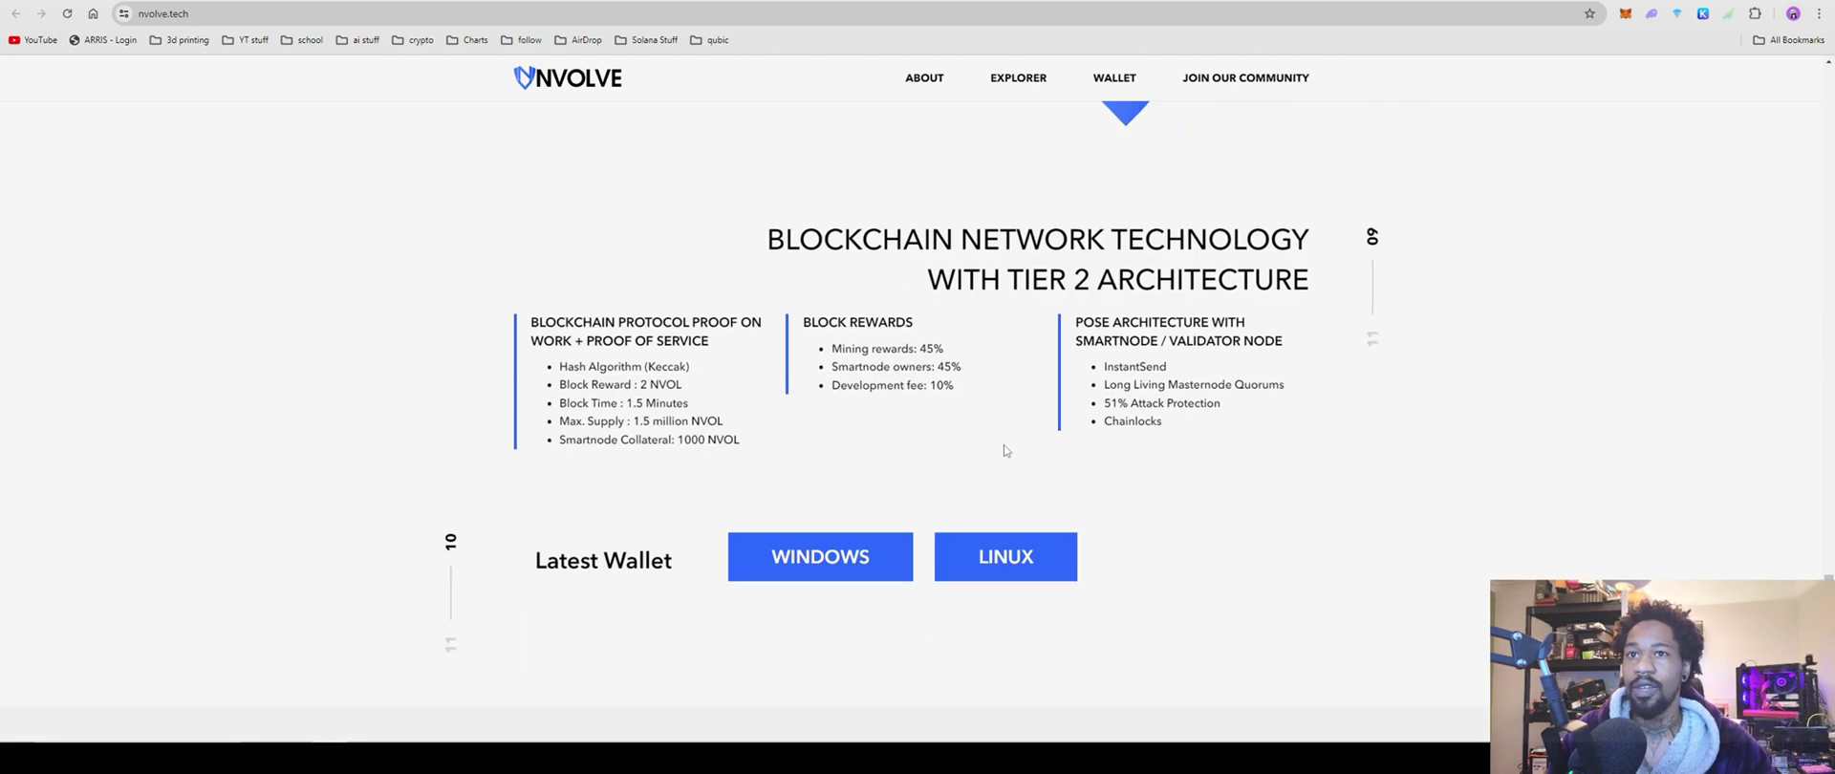
{"action": "scroll", "coordinate": [1004, 444], "scroll_direction": "down", "scroll_amount": 3}
{"action": "scroll", "coordinate": [1003, 444], "scroll_direction": "up", "scroll_amount": 2}
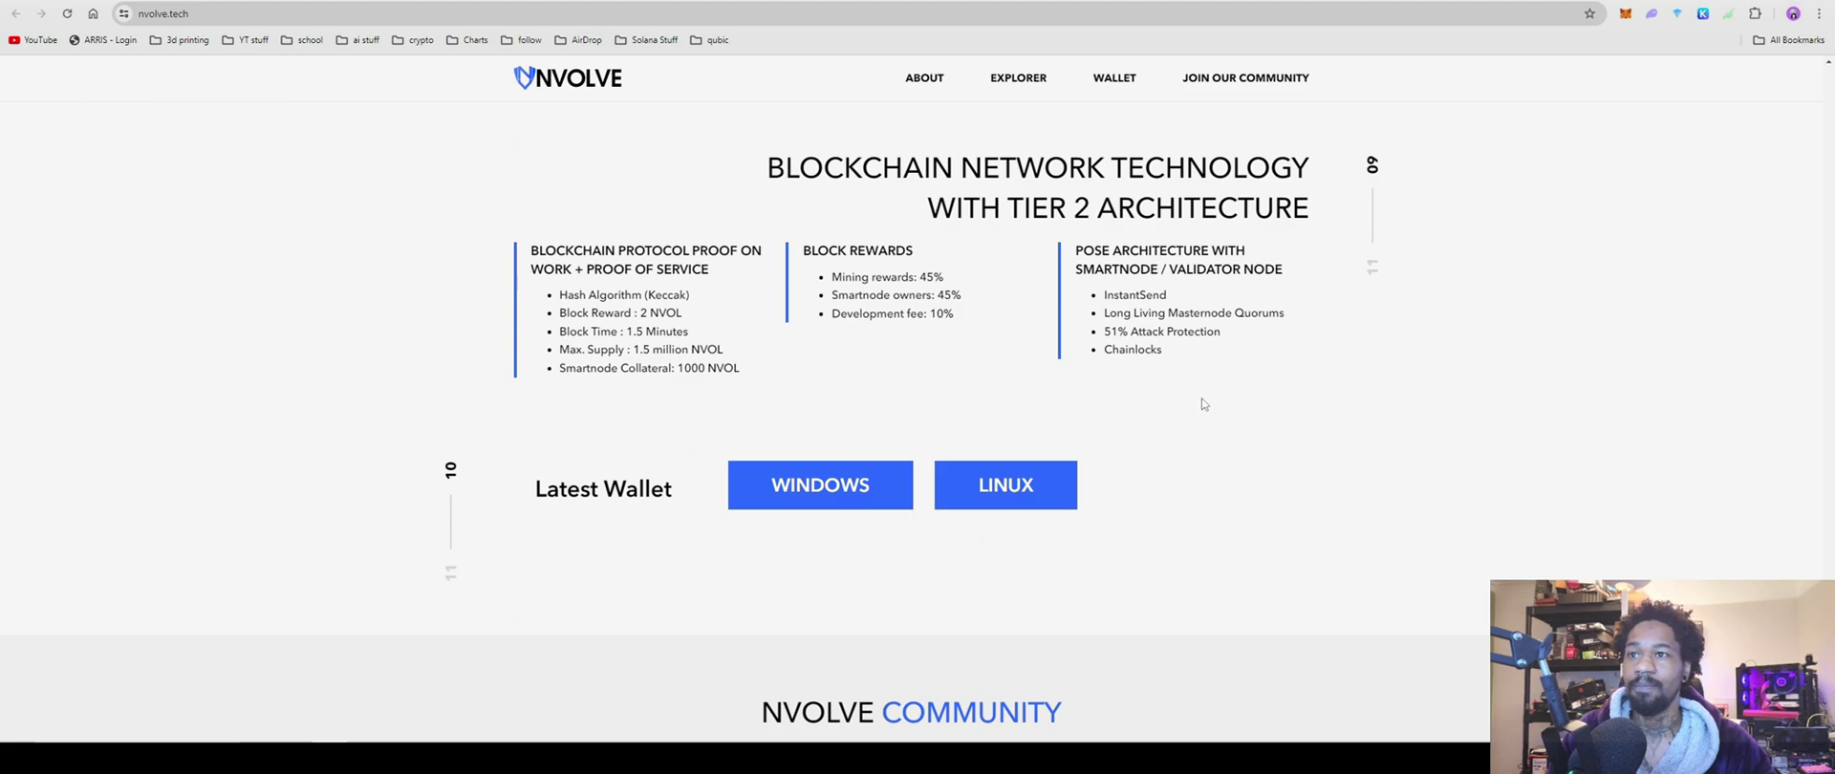
{"action": "scroll", "coordinate": [1202, 402], "scroll_direction": "up", "scroll_amount": 15}
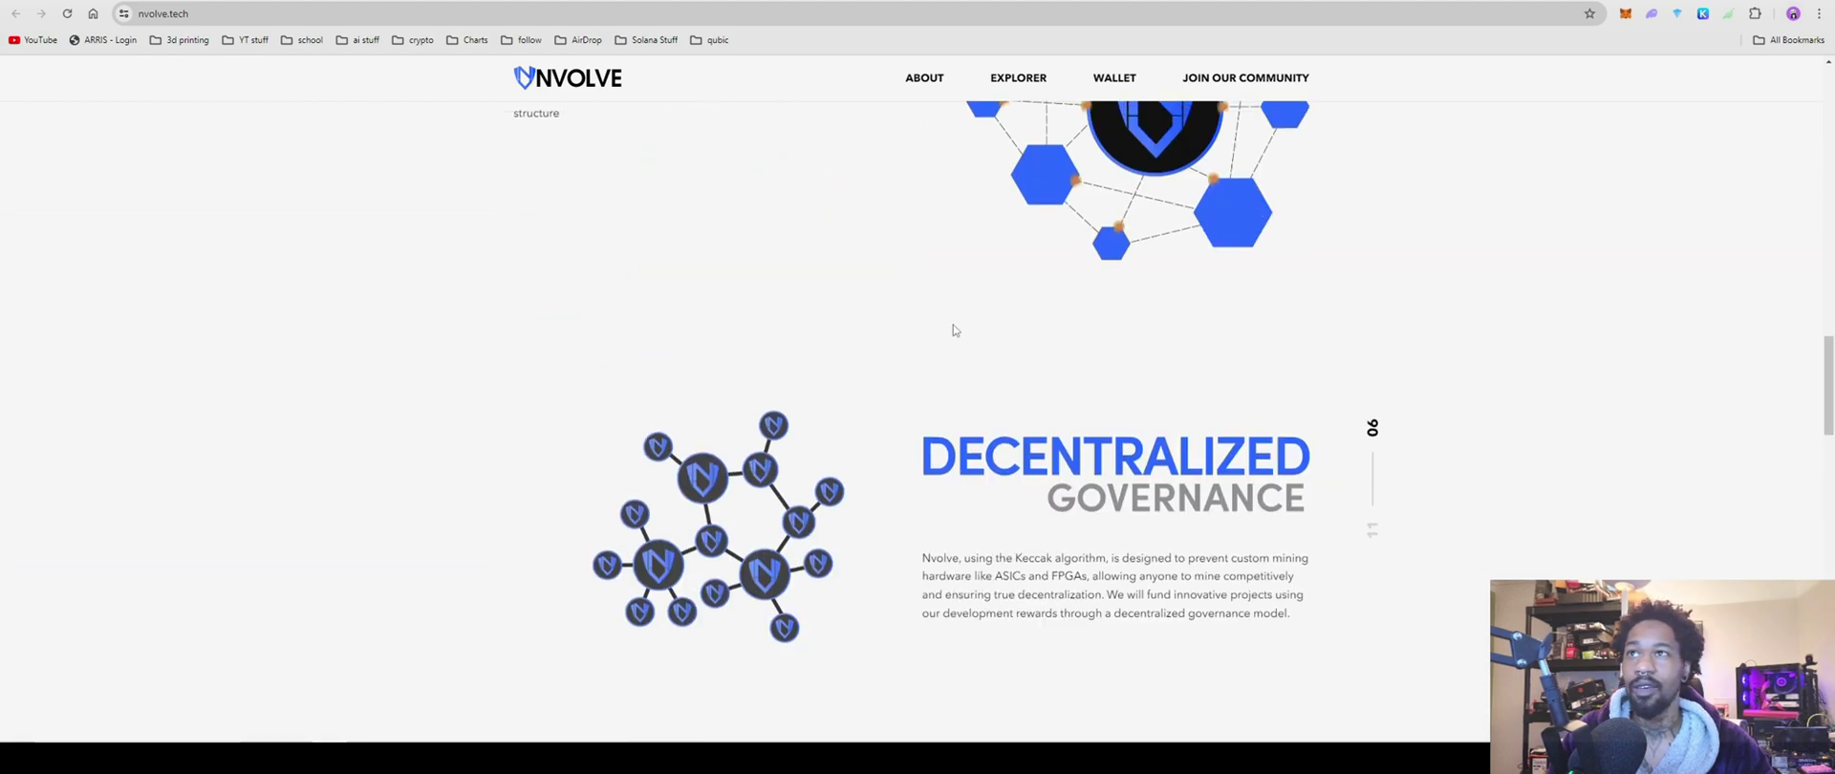
{"action": "scroll", "coordinate": [952, 330], "scroll_direction": "up", "scroll_amount": 15}
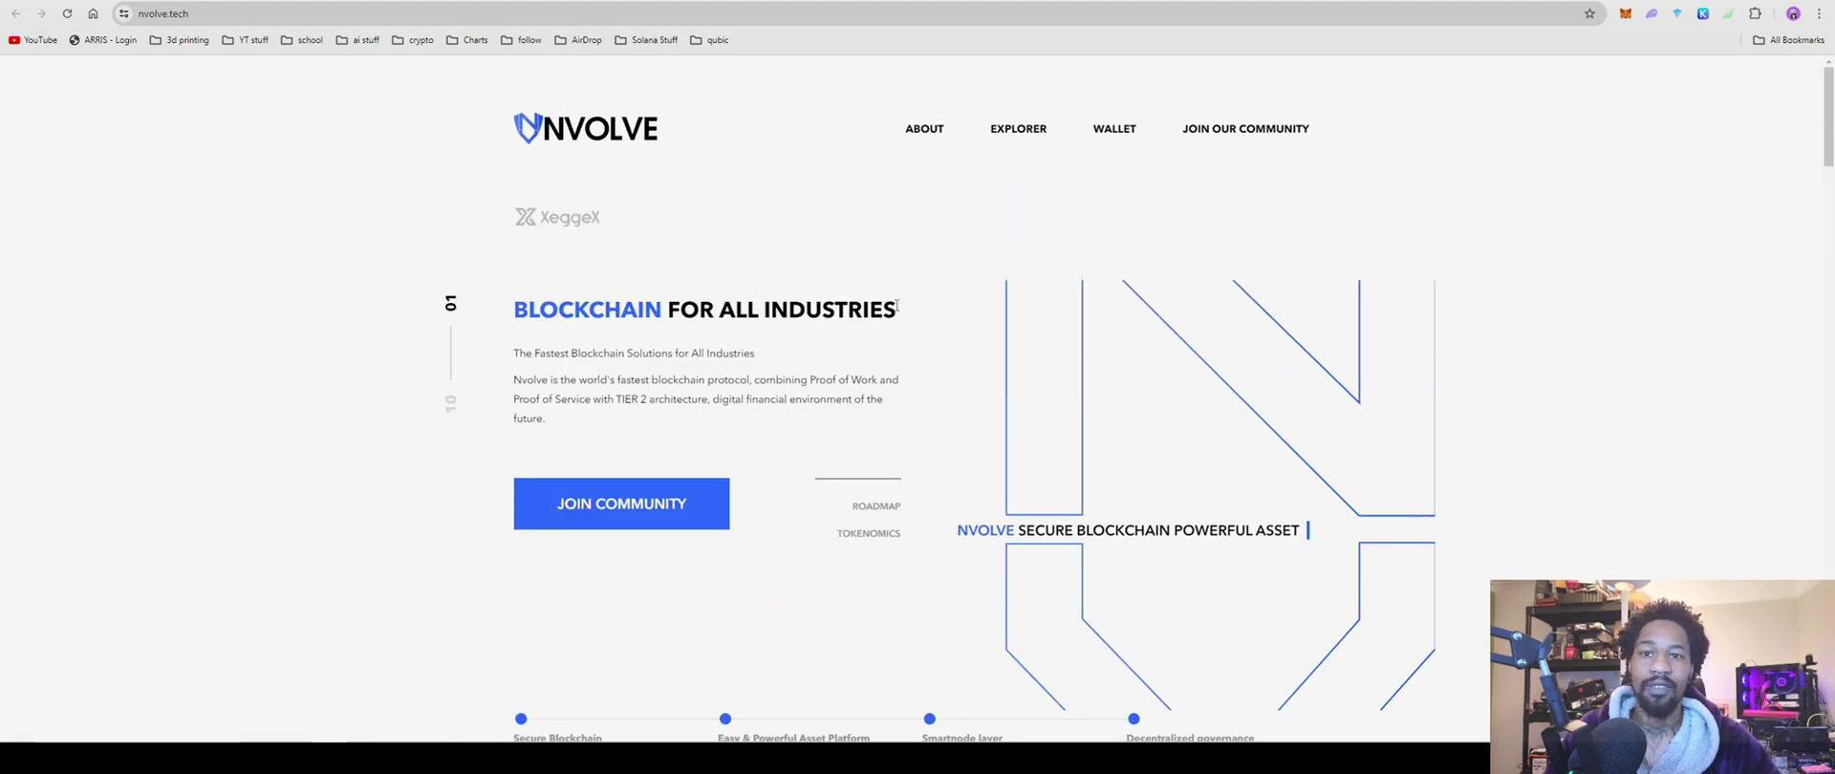